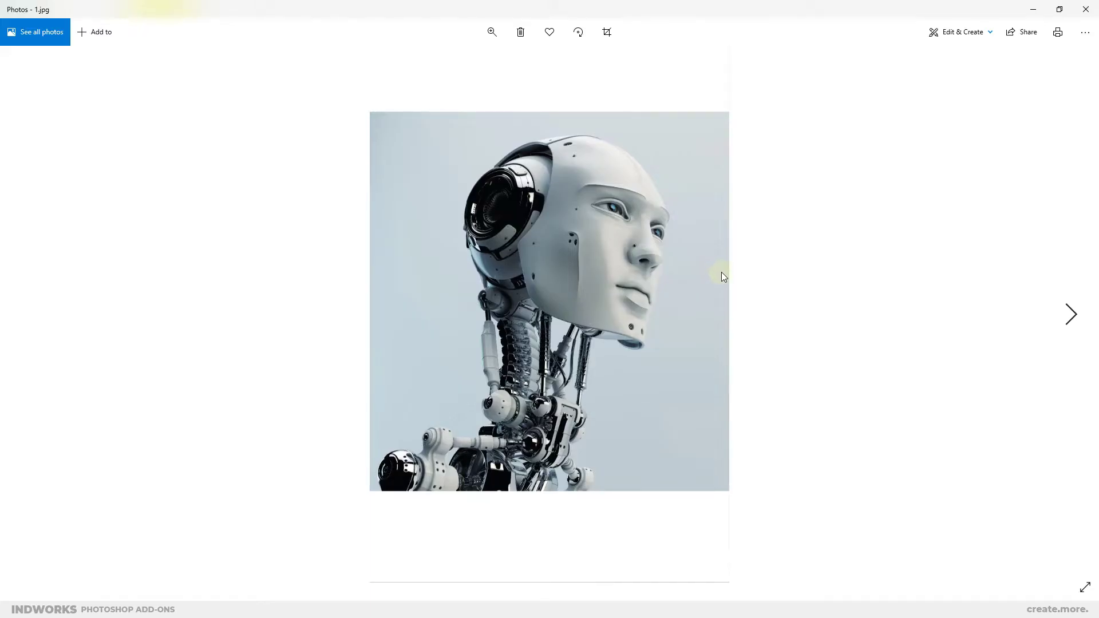
Review the robot, rocket, motocross rider and statue samples' photos, masks and finished sketches.
key("Right")
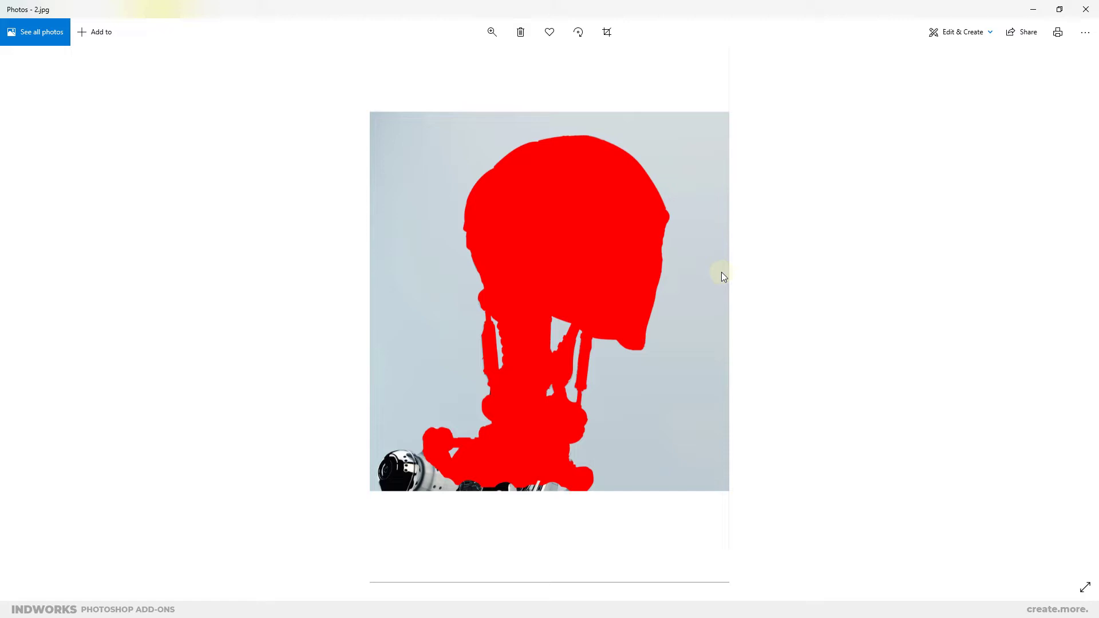
key("Right")
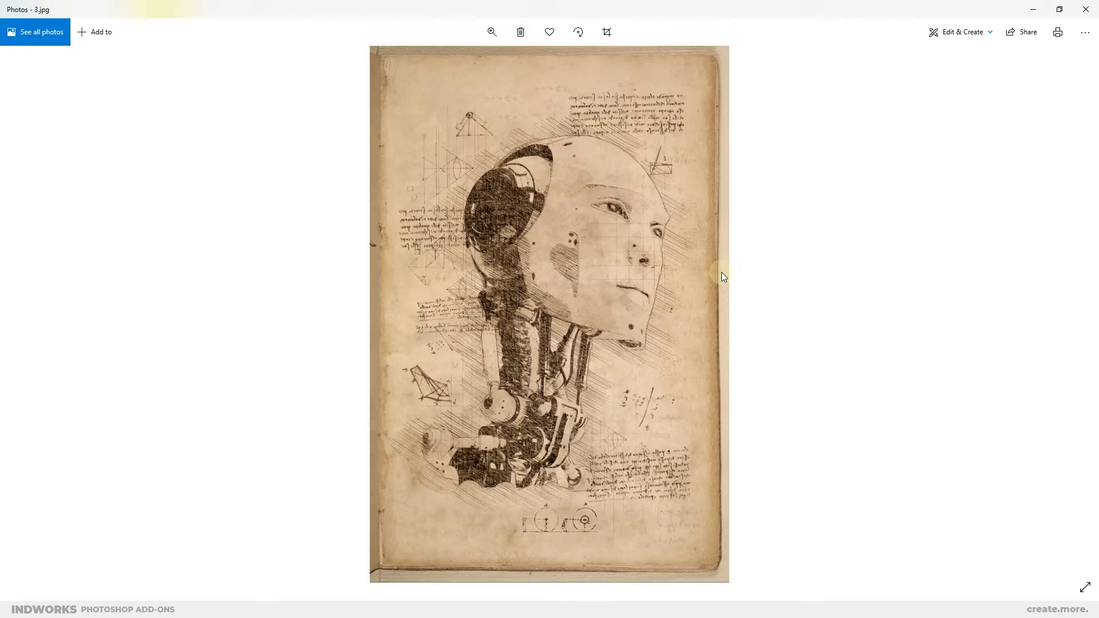
key("Right")
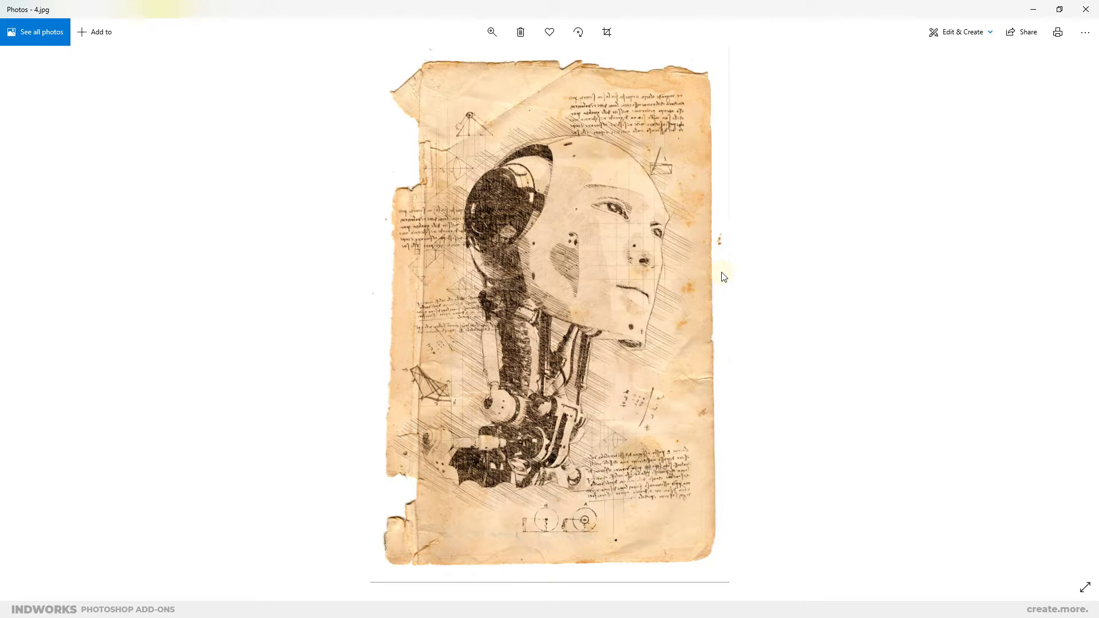
key("Right")
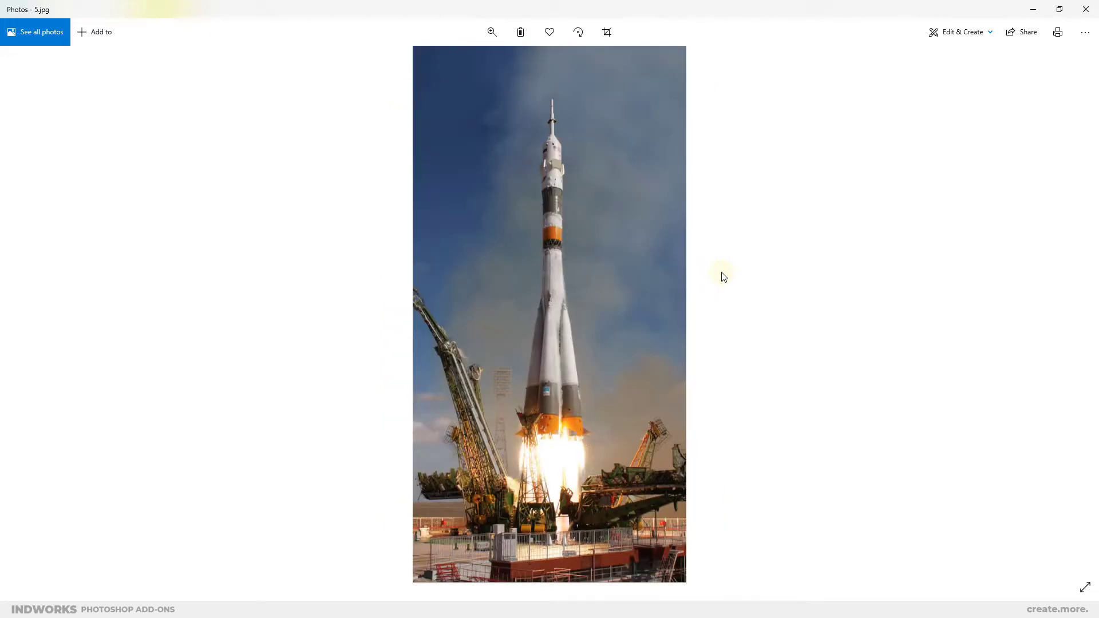
key("Right")
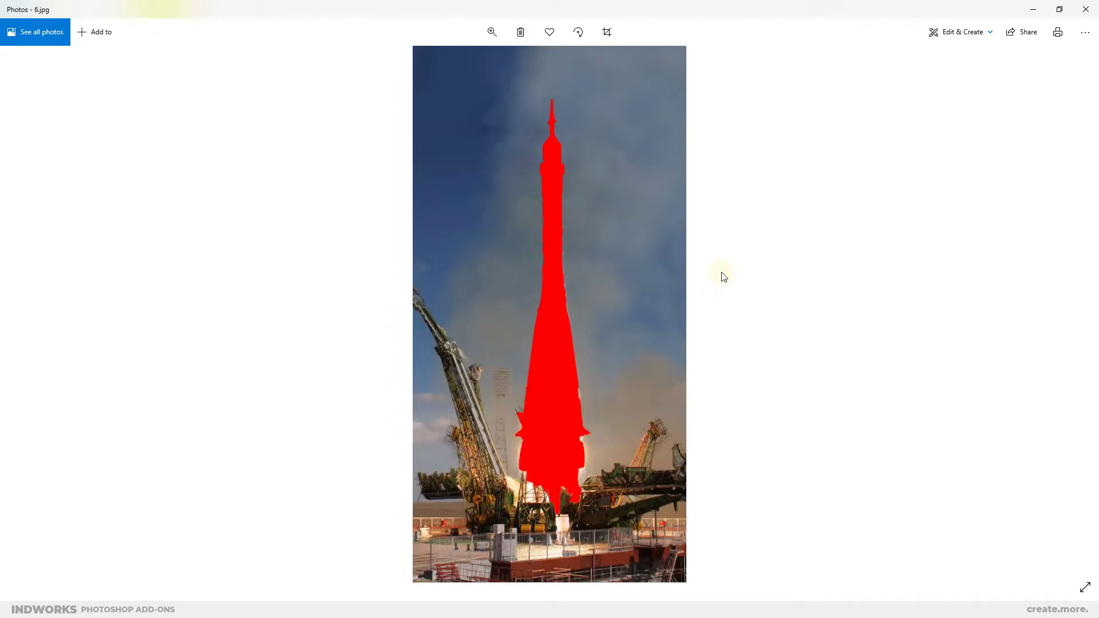
key("Right")
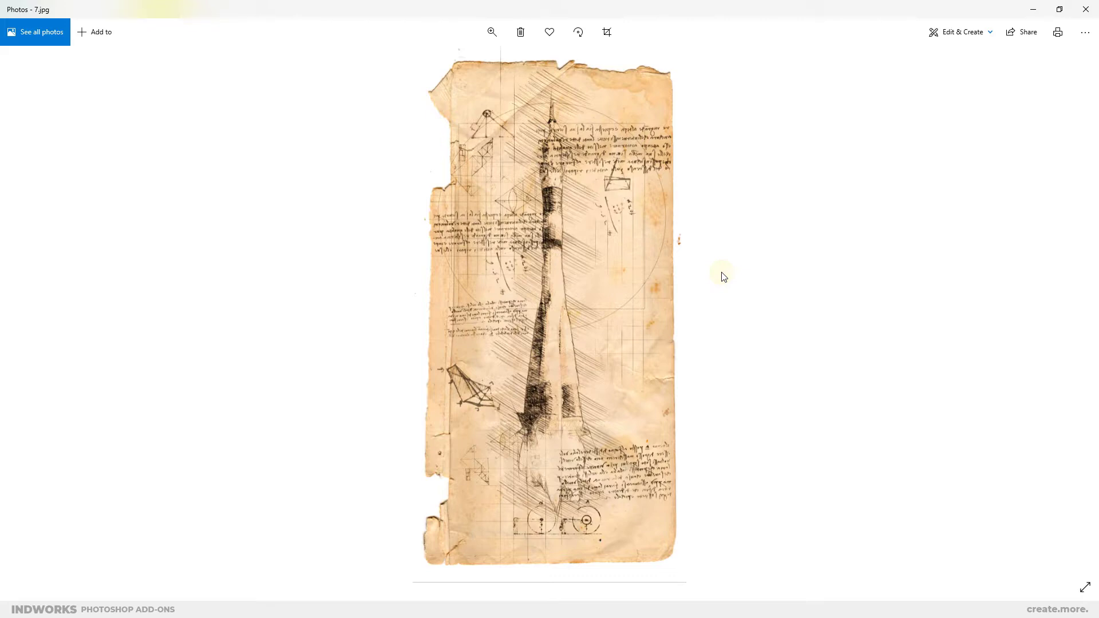
key("Right")
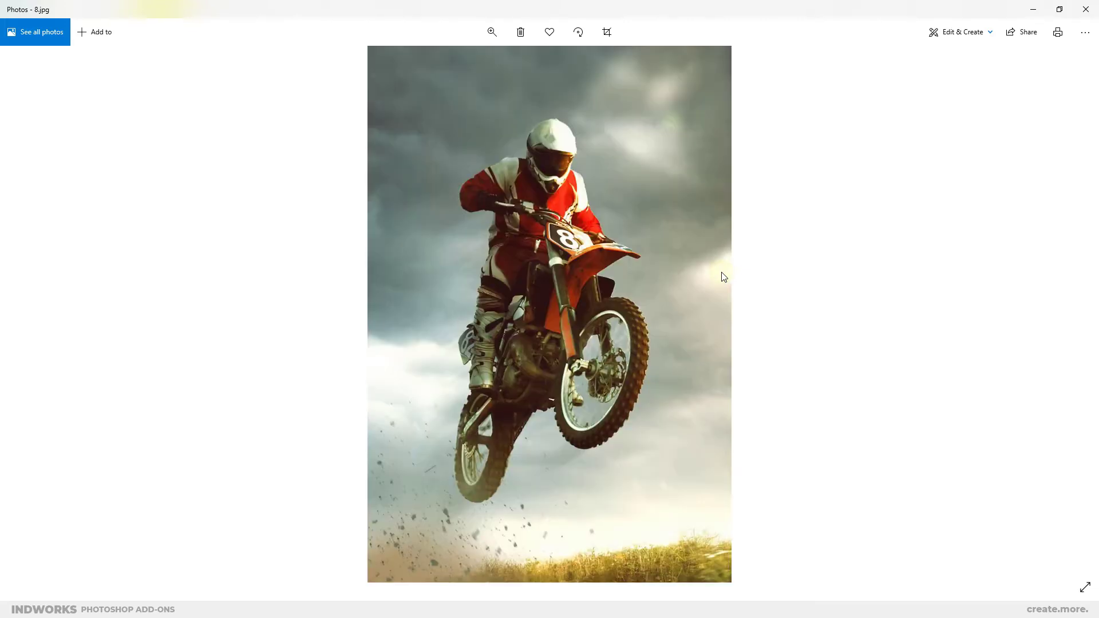
key("Right")
key("Right")
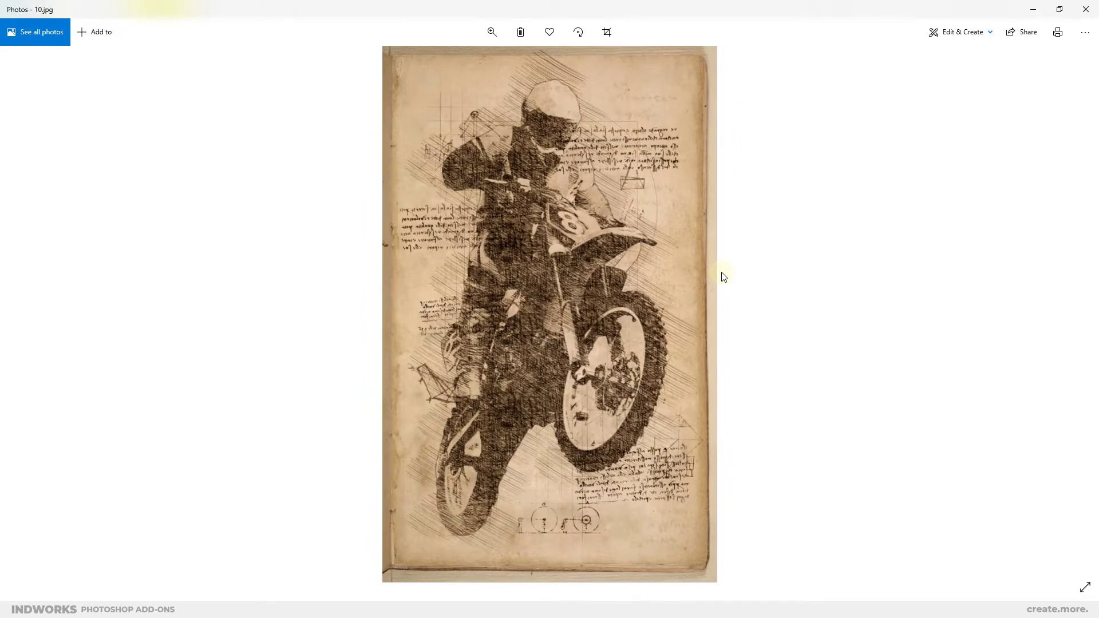
key("Right")
key("Right")
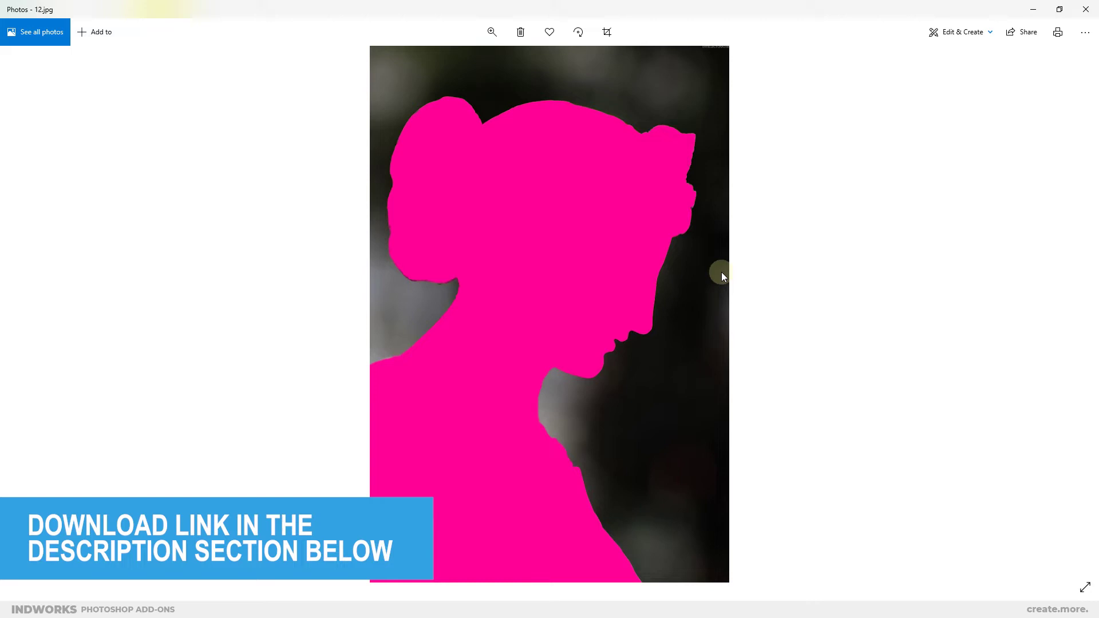
key("Right")
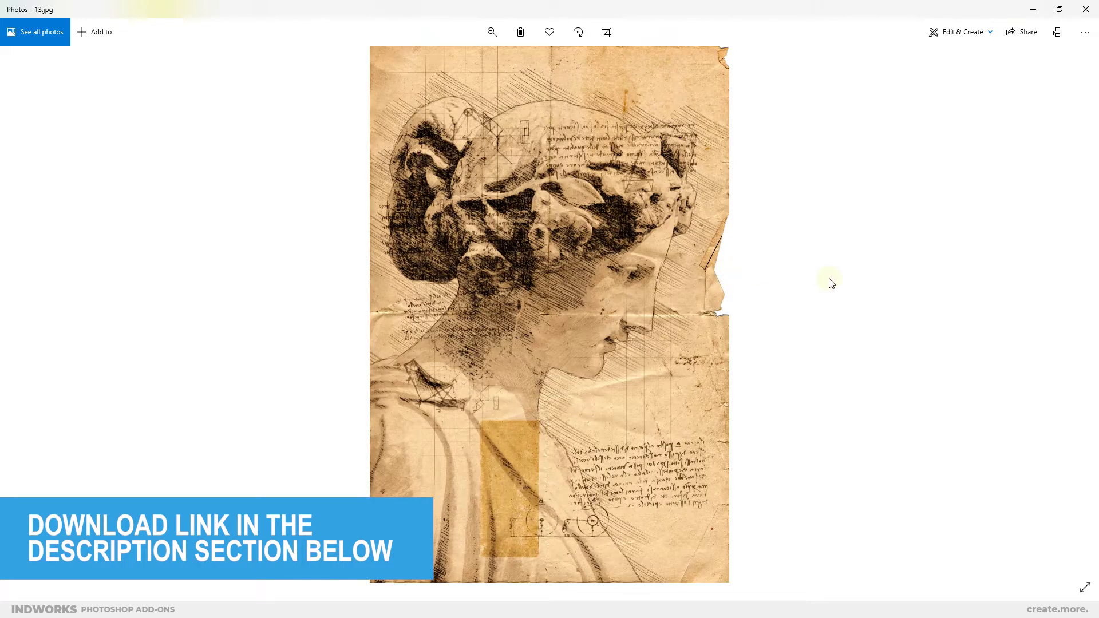
Review the biplane, clock, boombox and jay samples, then close the Photos viewer.
key("Right")
key("Right")
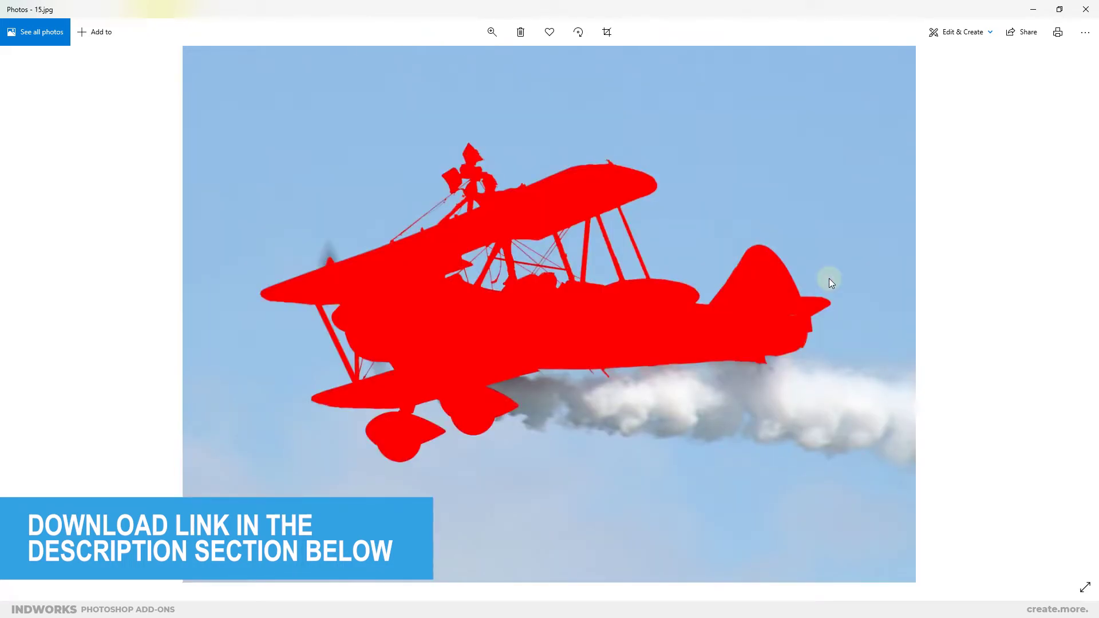
key("Right")
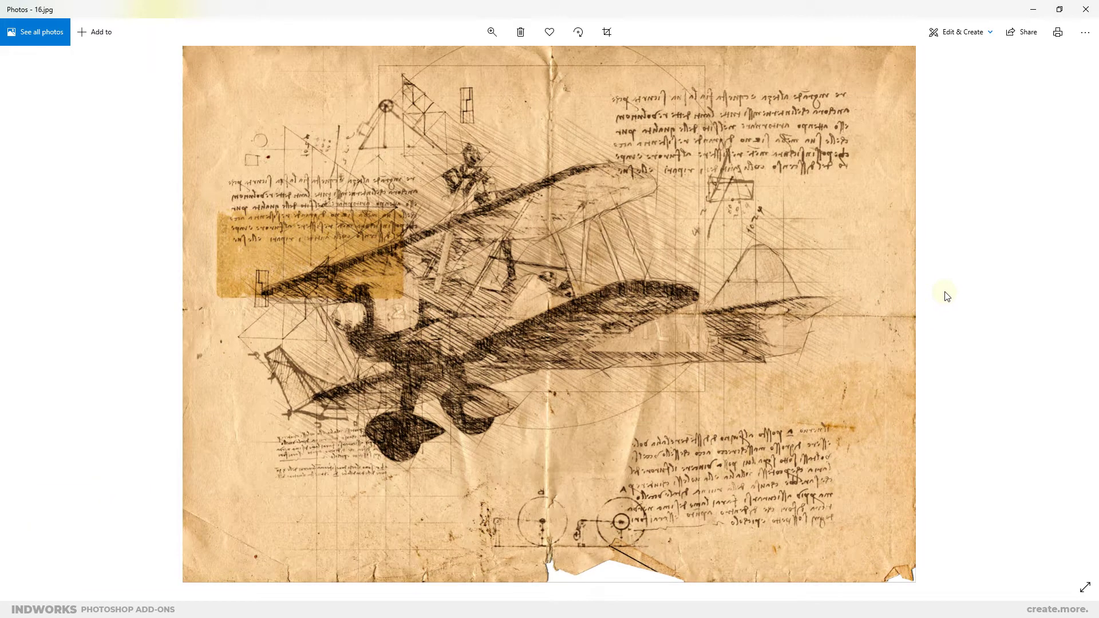
key("Right")
key("Right")
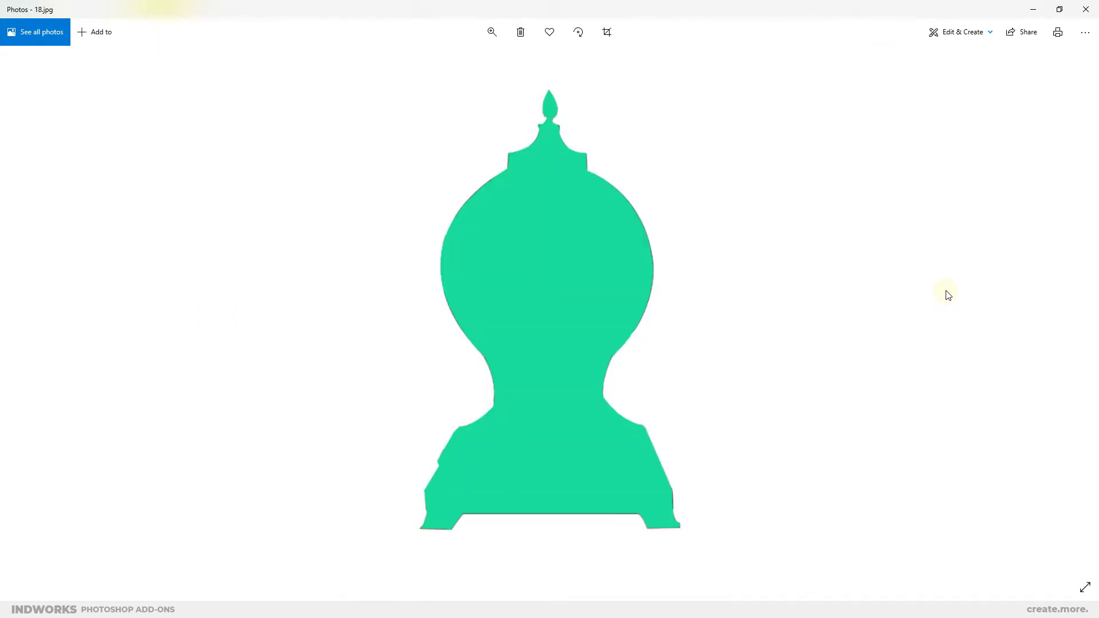
key("Right")
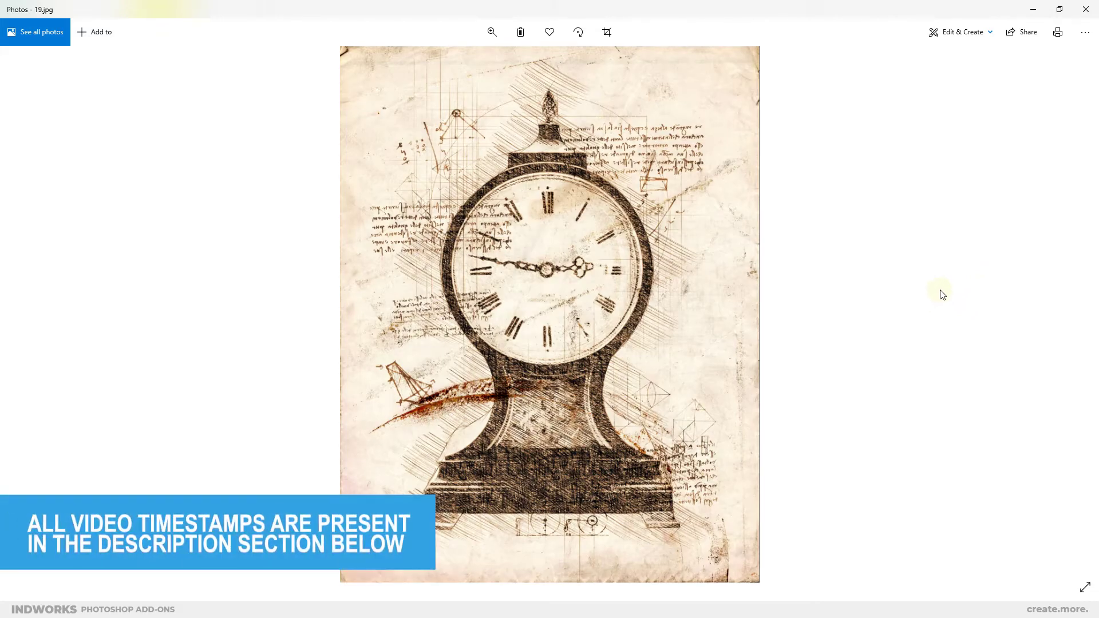
key("Right")
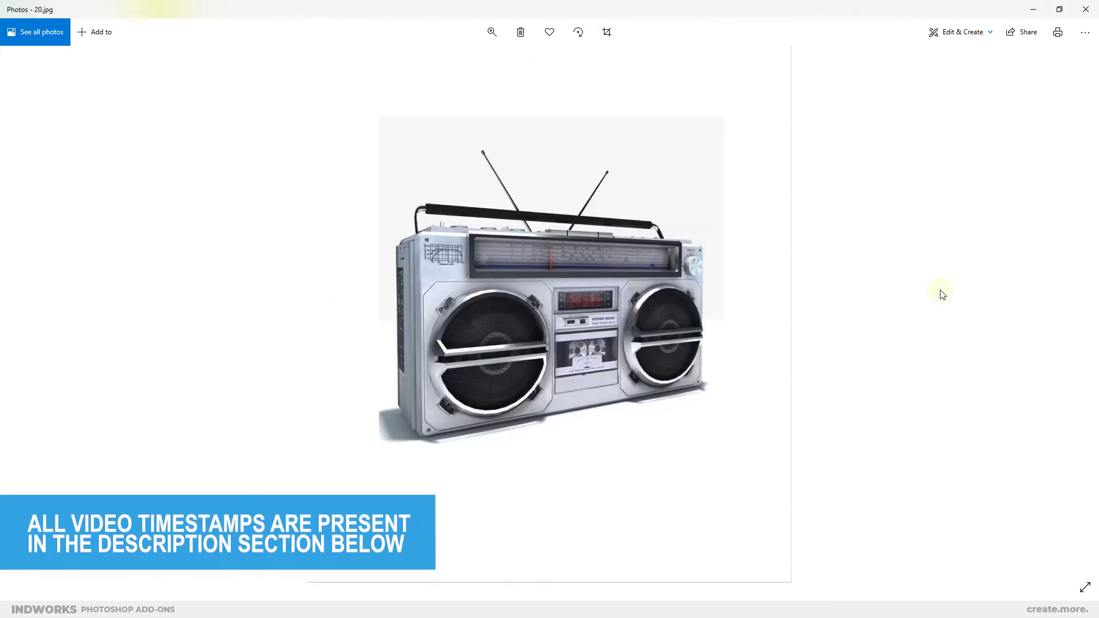
key("Right")
key("Right")
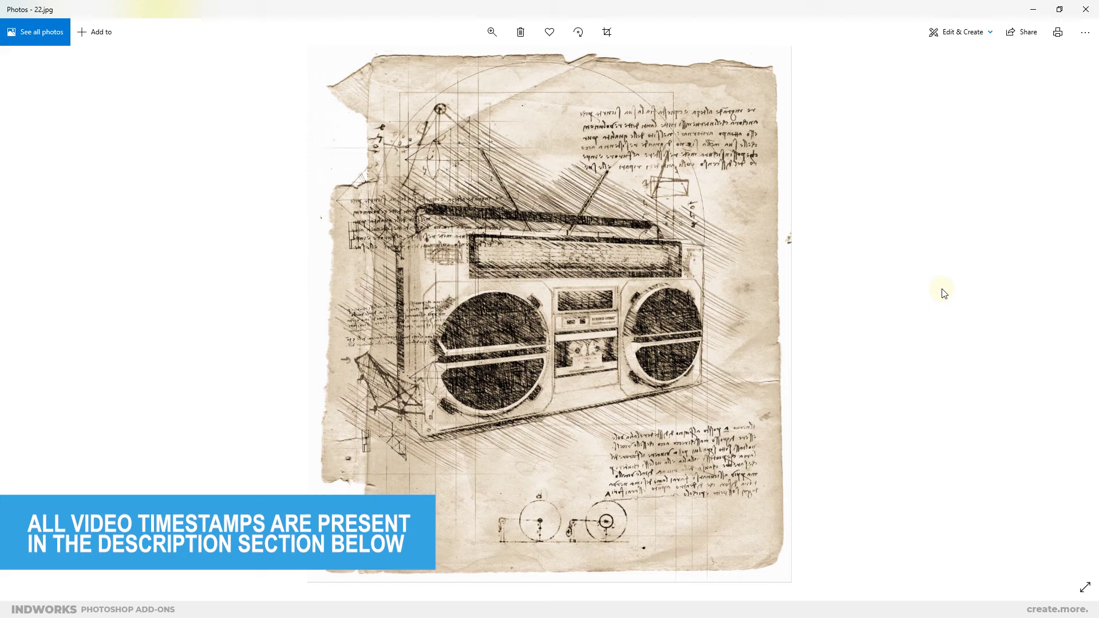
key("Right")
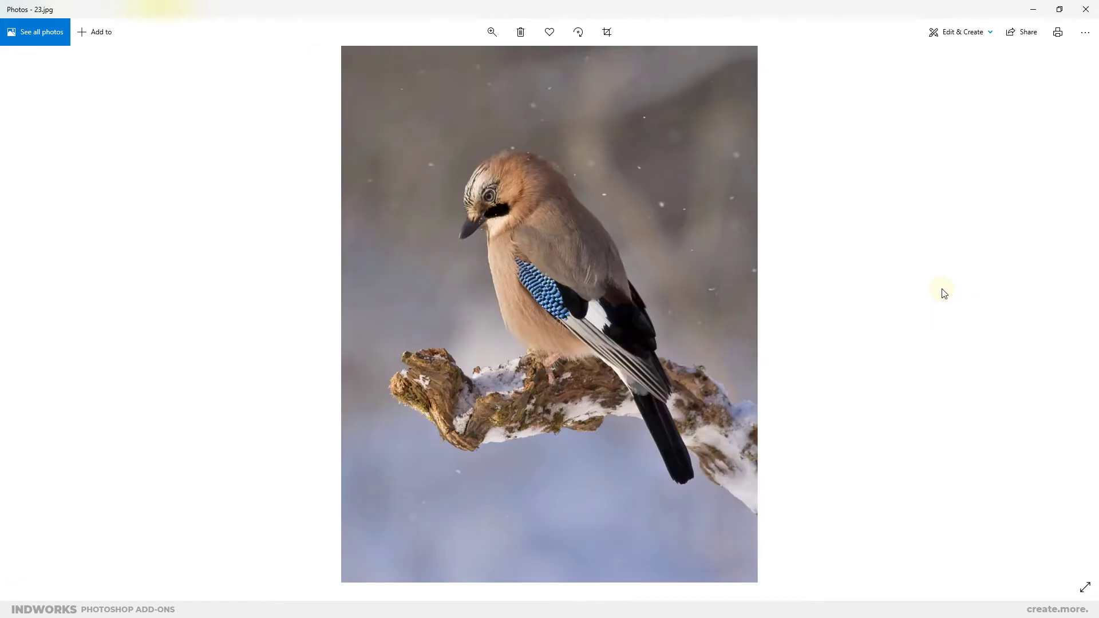
key("Right")
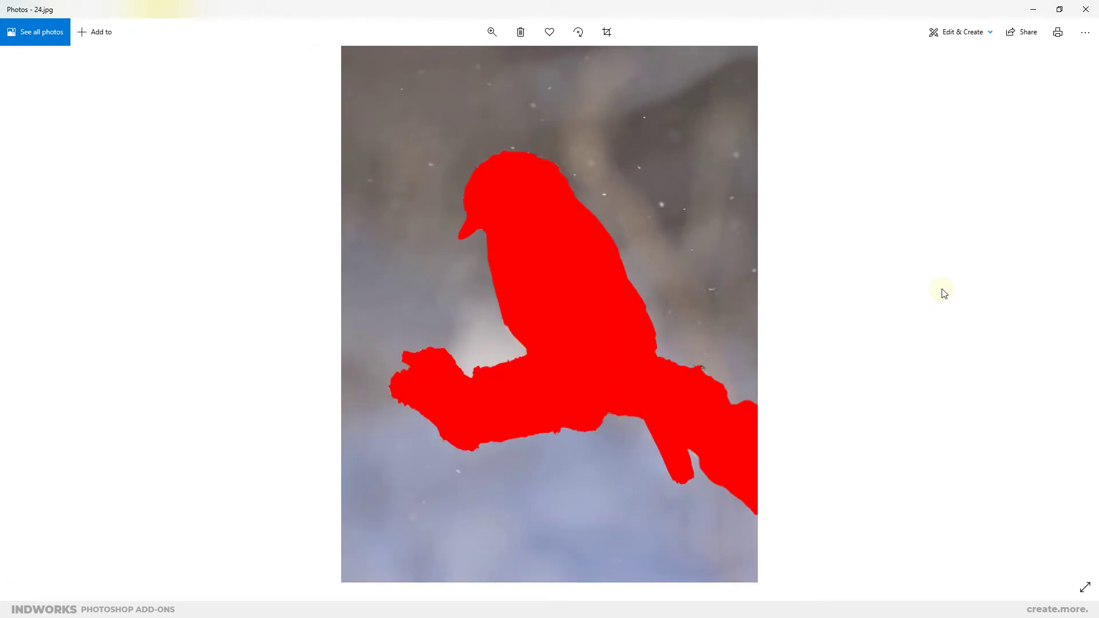
key("Right")
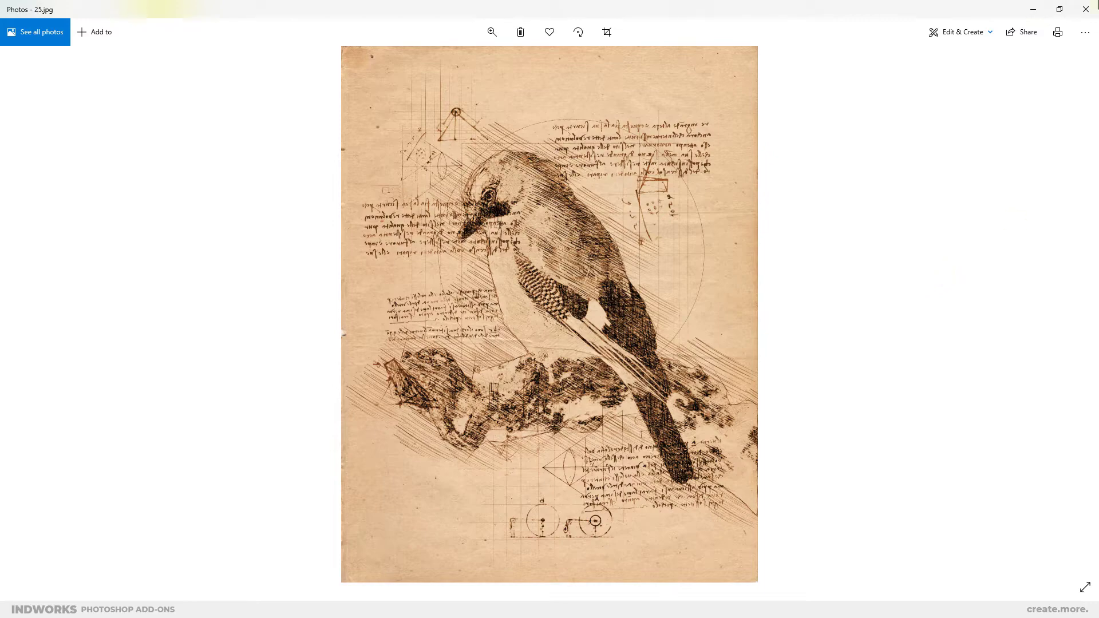
left_click(1095, 9)
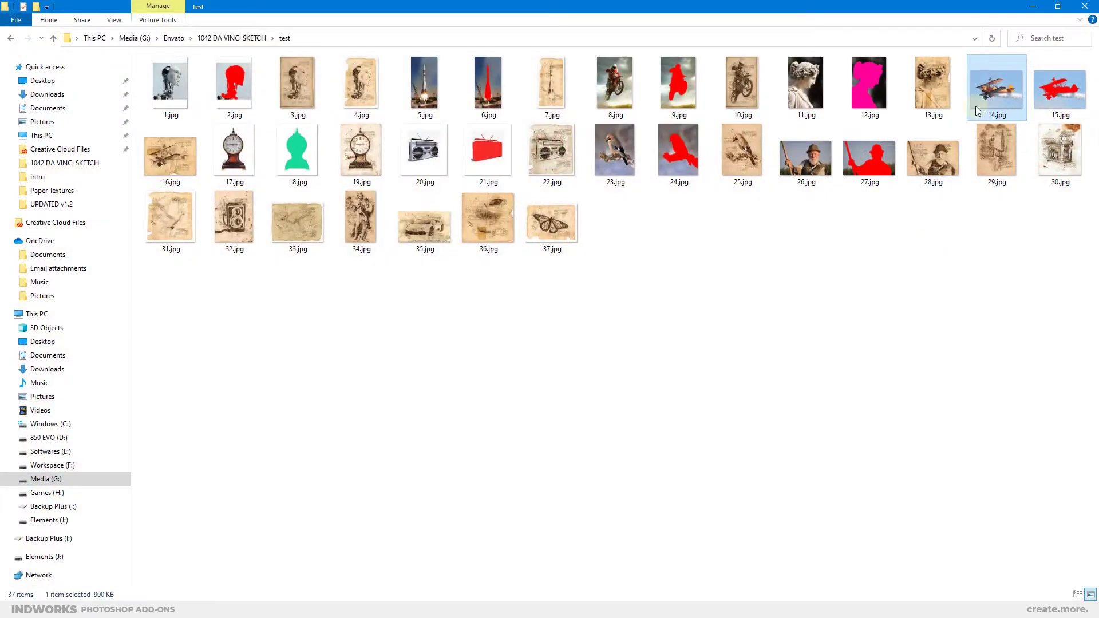
Open the biplane photo 14.jpg from Explorer as a new Photoshop document.
left_click_drag(1002, 105, 623, 441)
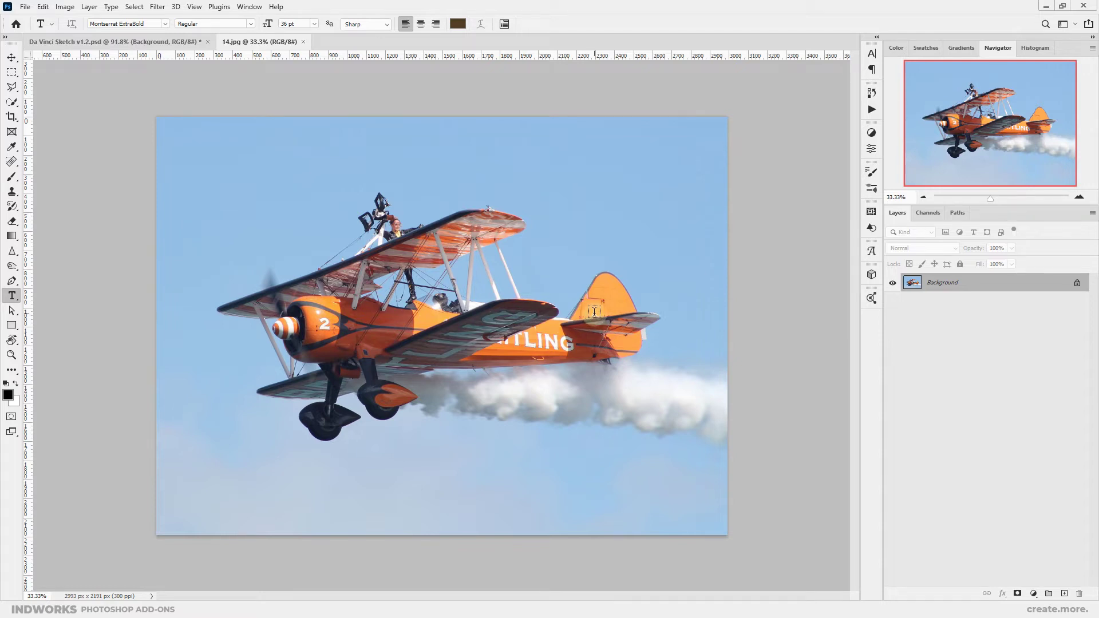
Confirm the biplane photo is already RGB Color at 8 Bits/Channel.
left_click(63, 6)
mouse_move(74, 19)
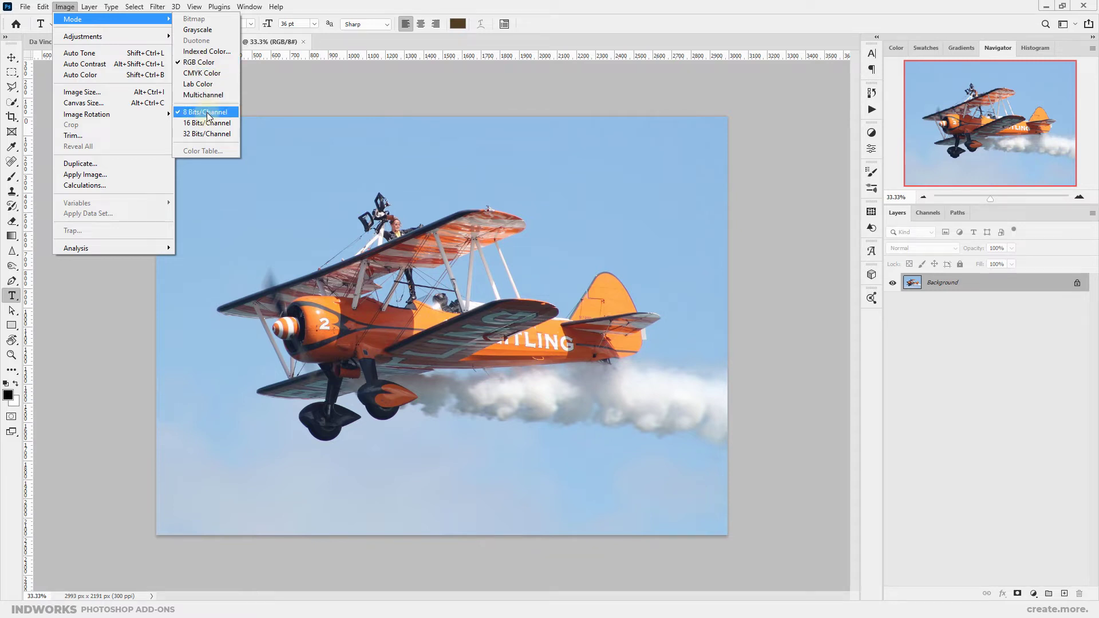
left_click(212, 62)
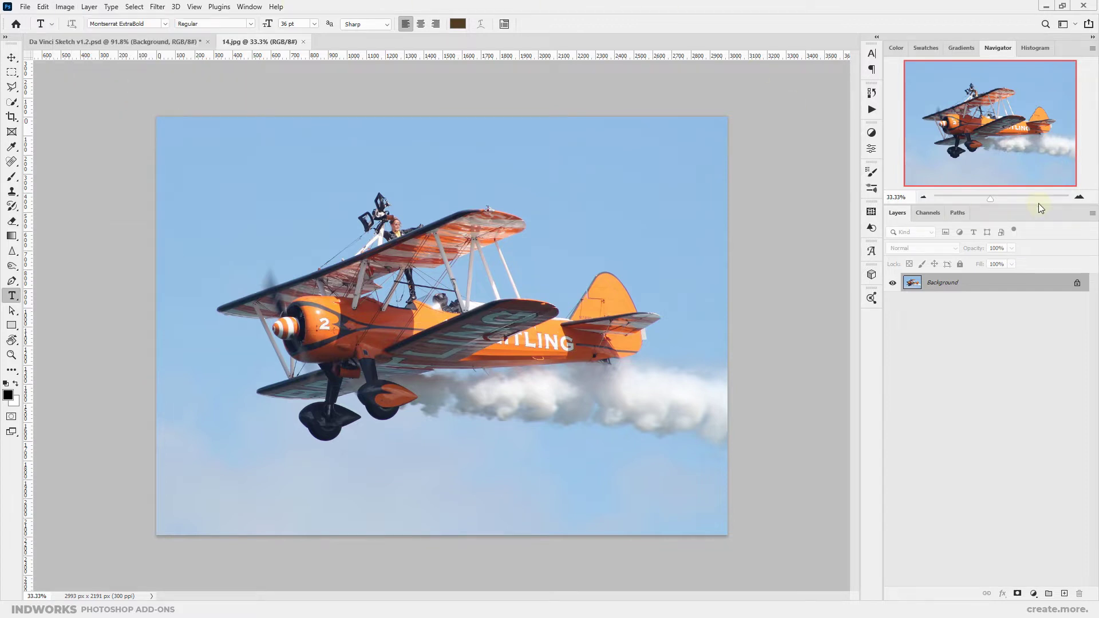
Review the Layers Panel Options, keeping Entire Document thumbnails and the mask, effects and copy-naming options.
left_click(1094, 215)
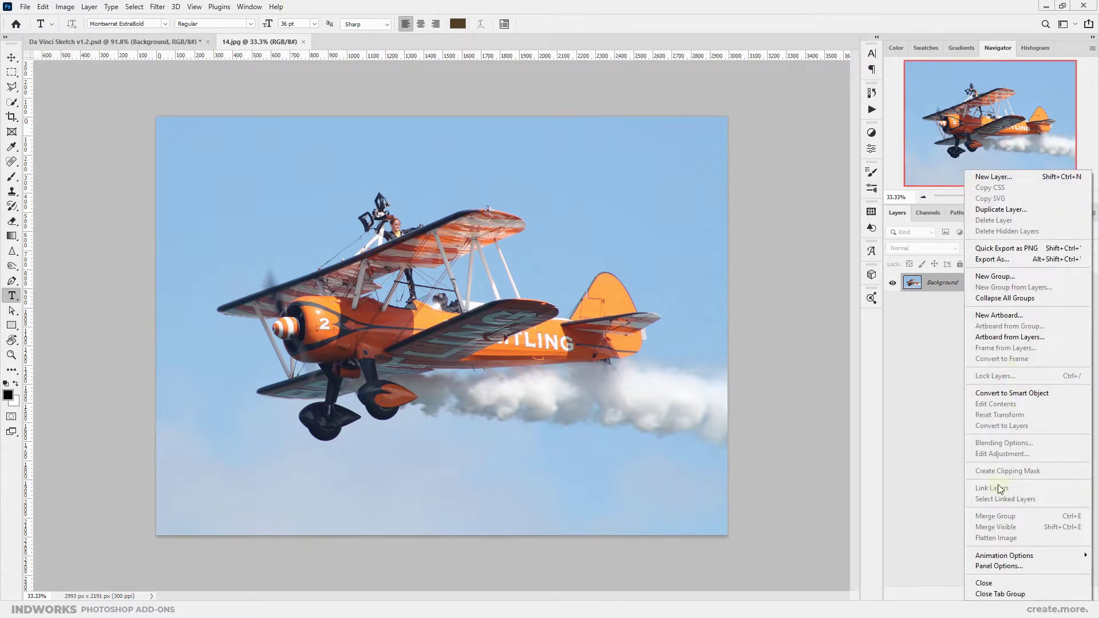
left_click(996, 566)
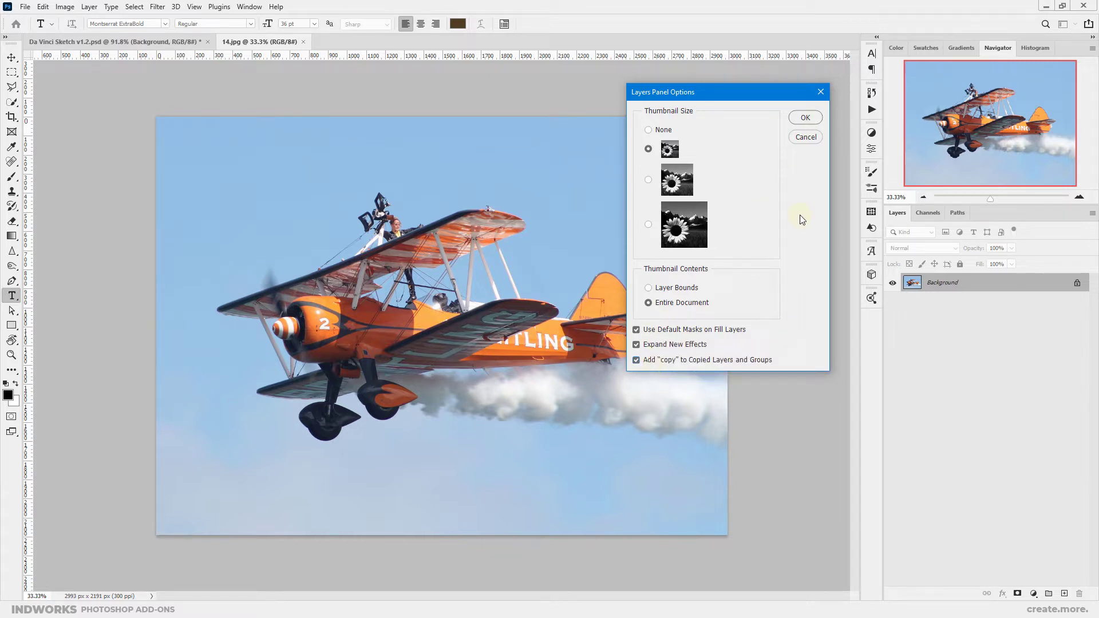
left_click(805, 118)
left_click(64, 7)
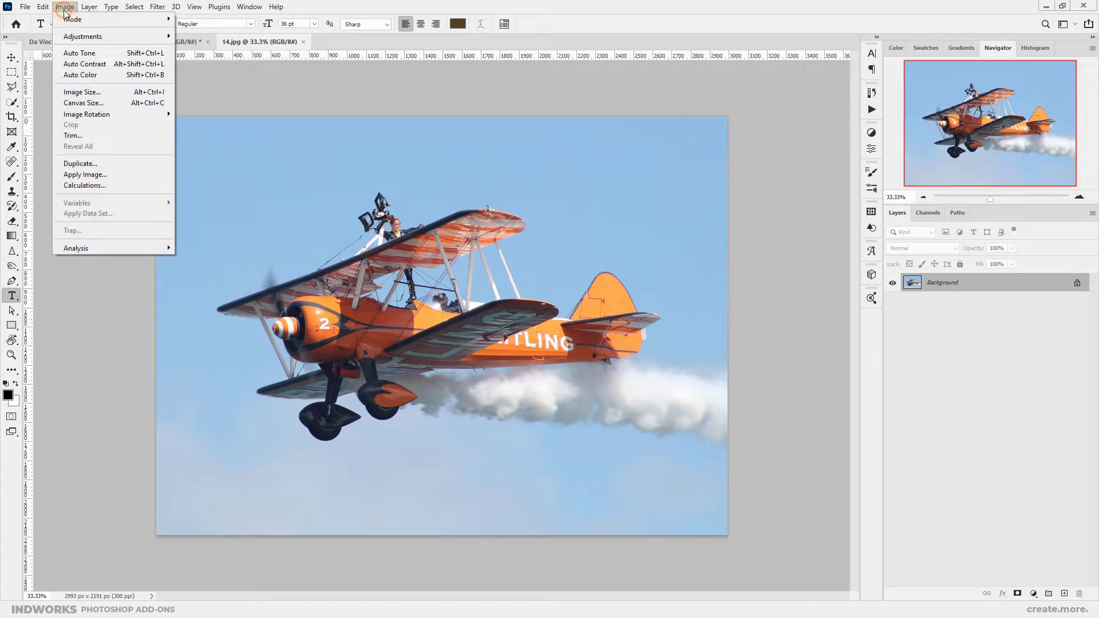
Resample the biplane photo to 3415 × 2500 px at 300 ppi.
left_click(77, 95)
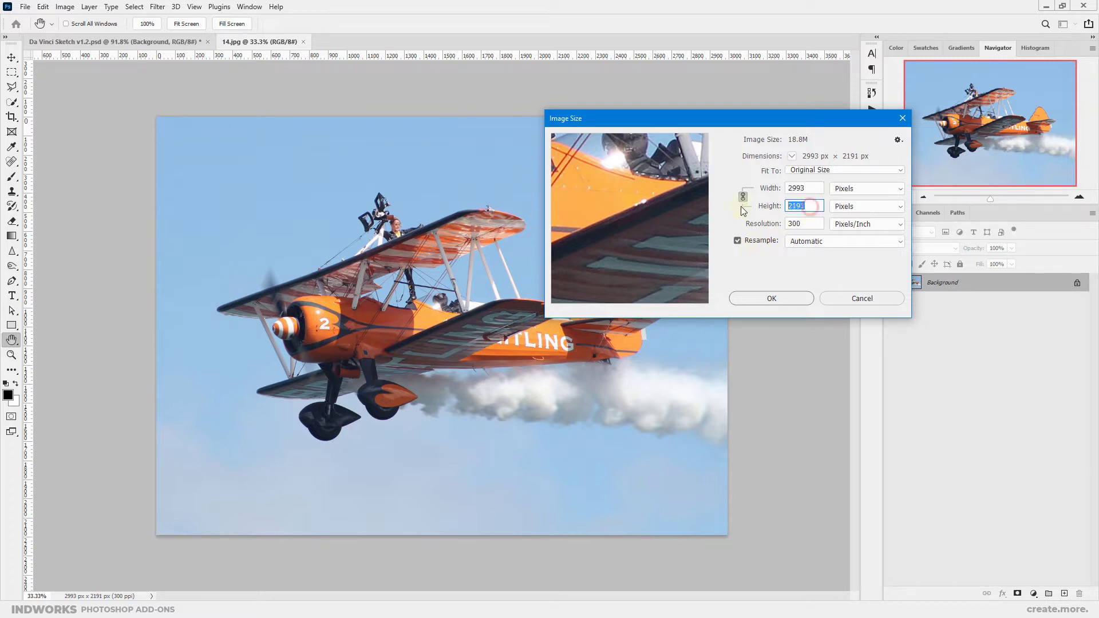
key("Tab")
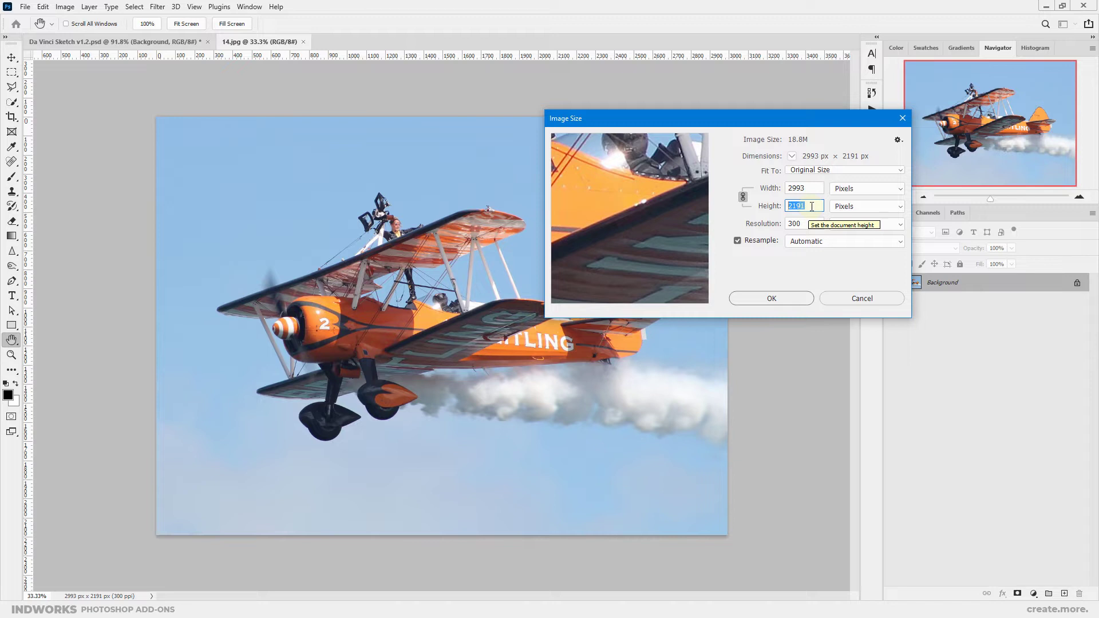
type("2500")
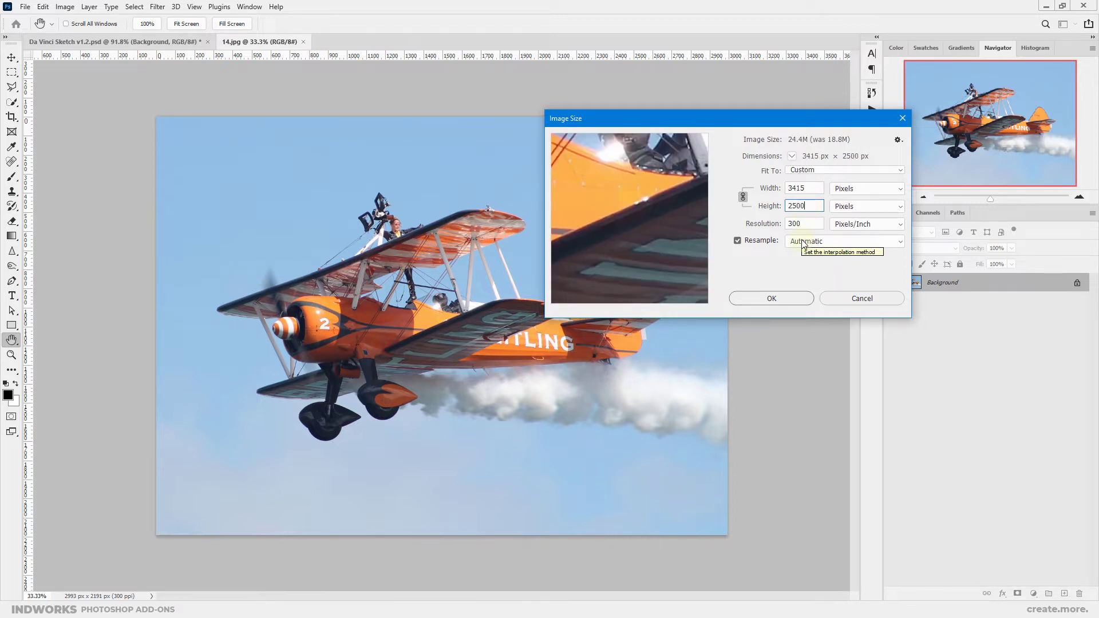
left_click(809, 225)
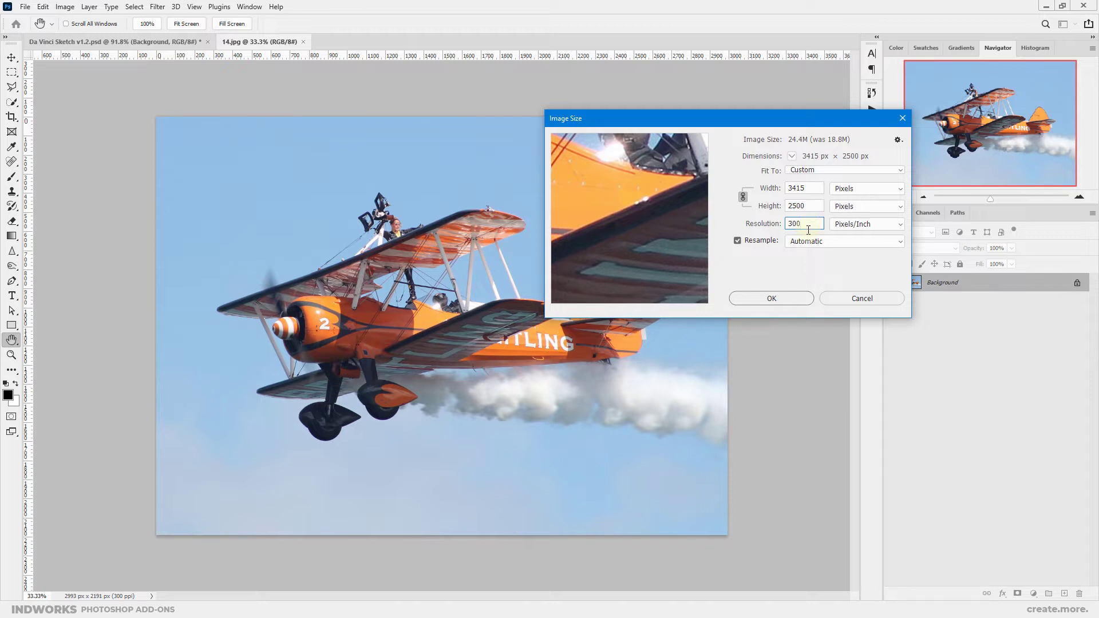
left_click(772, 298)
key("t")
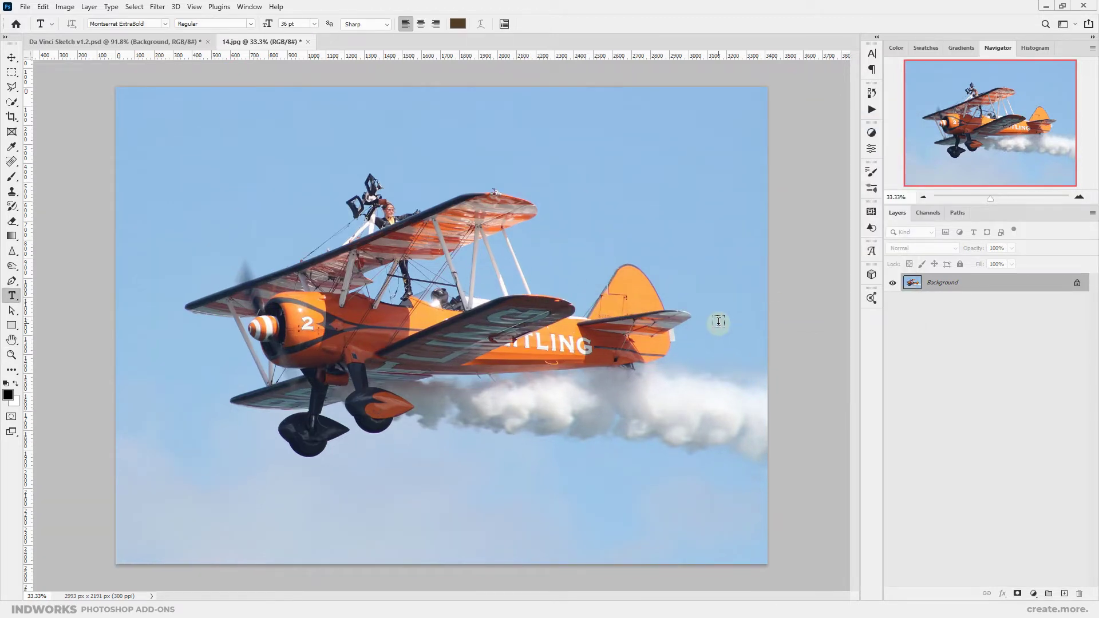
Select the Brush tool and keep its blend mode at Normal.
left_click(13, 181)
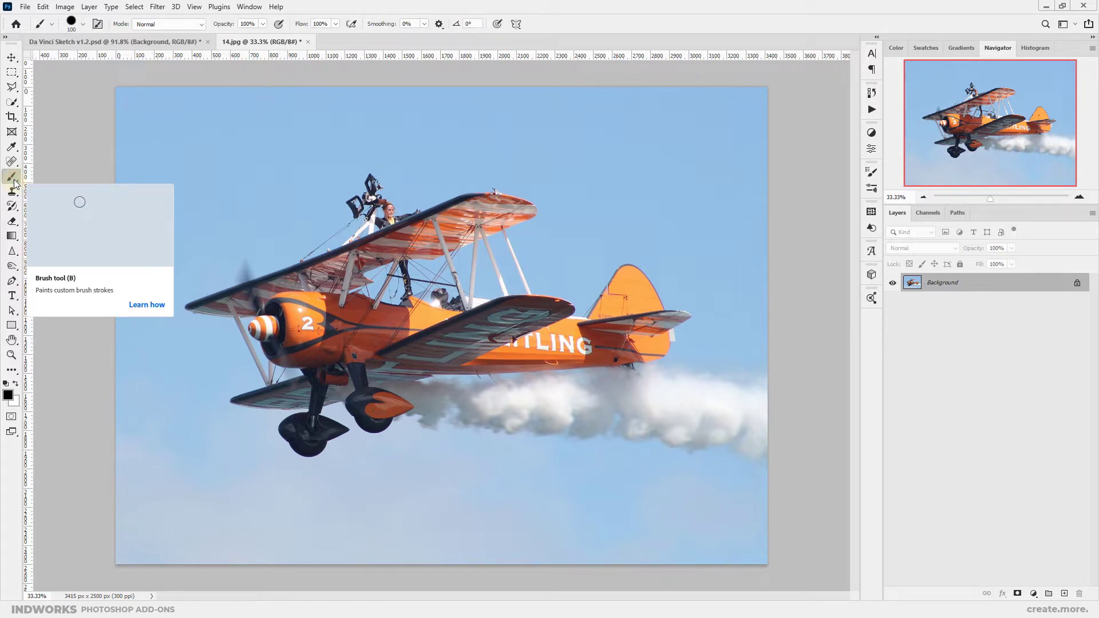
left_click(176, 25)
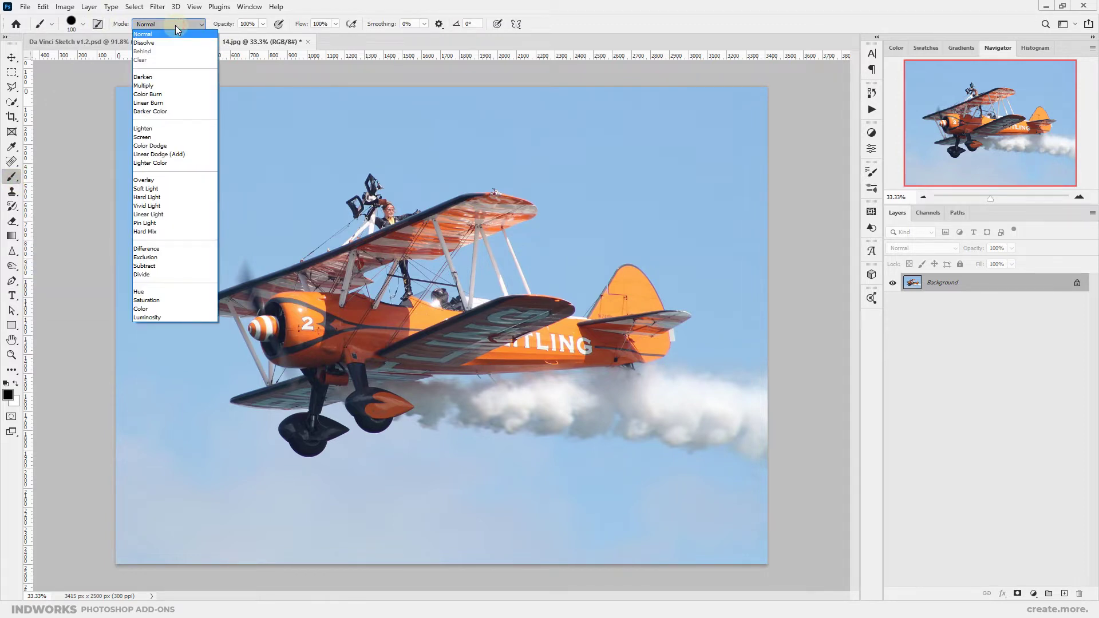
left_click(232, 26)
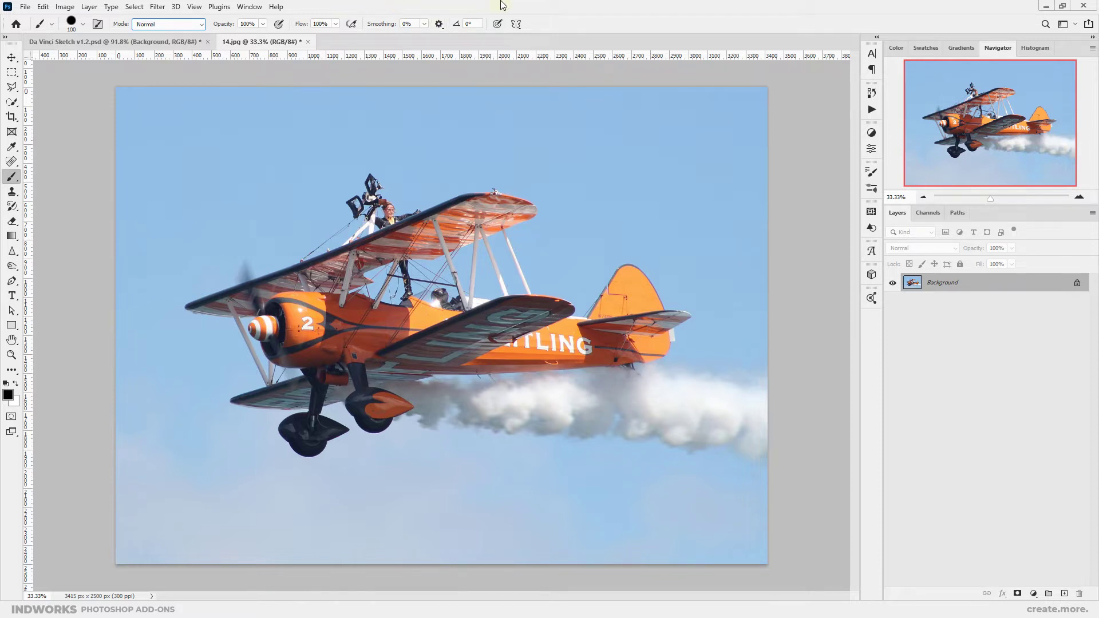
In the Open dialog, browse the Da Vinci sketch files and enter Install_Files_Inside.
left_click(24, 9)
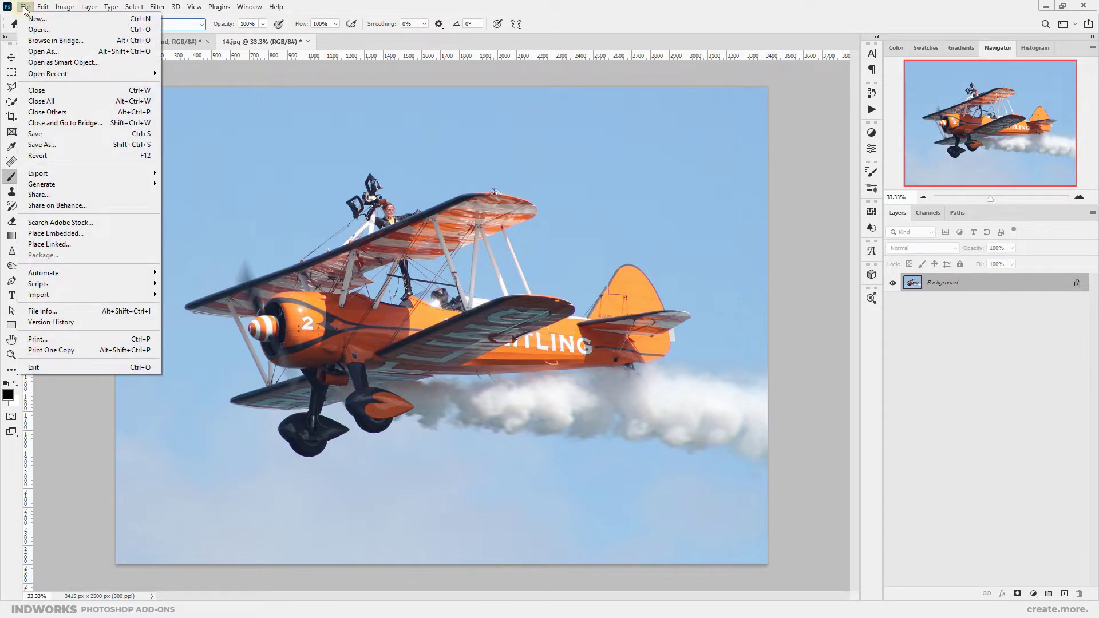
left_click(39, 29)
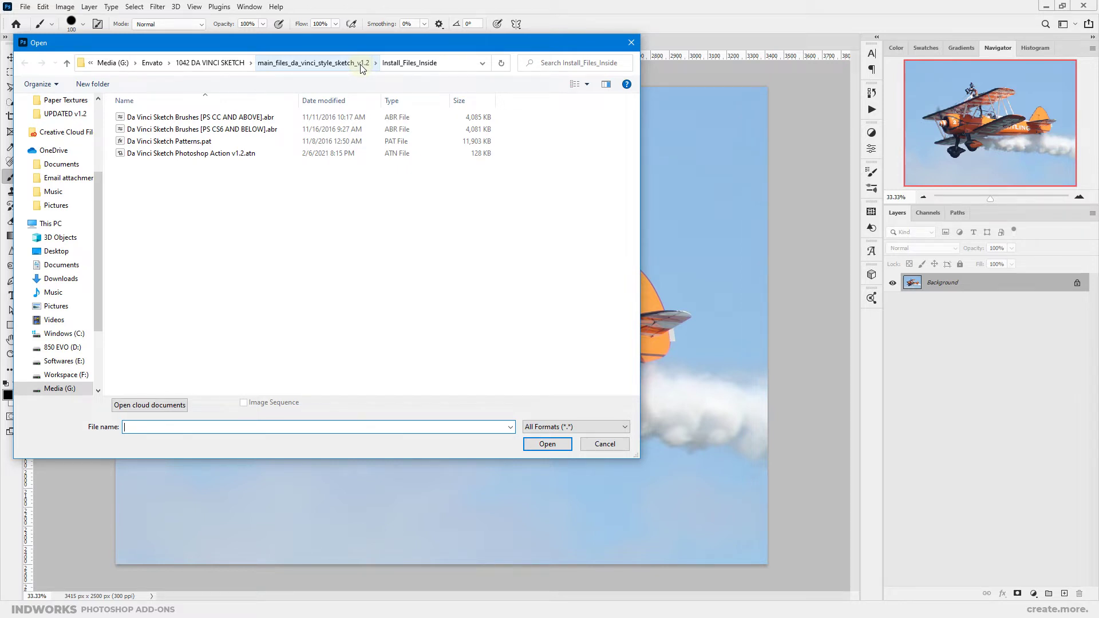
left_click(344, 63)
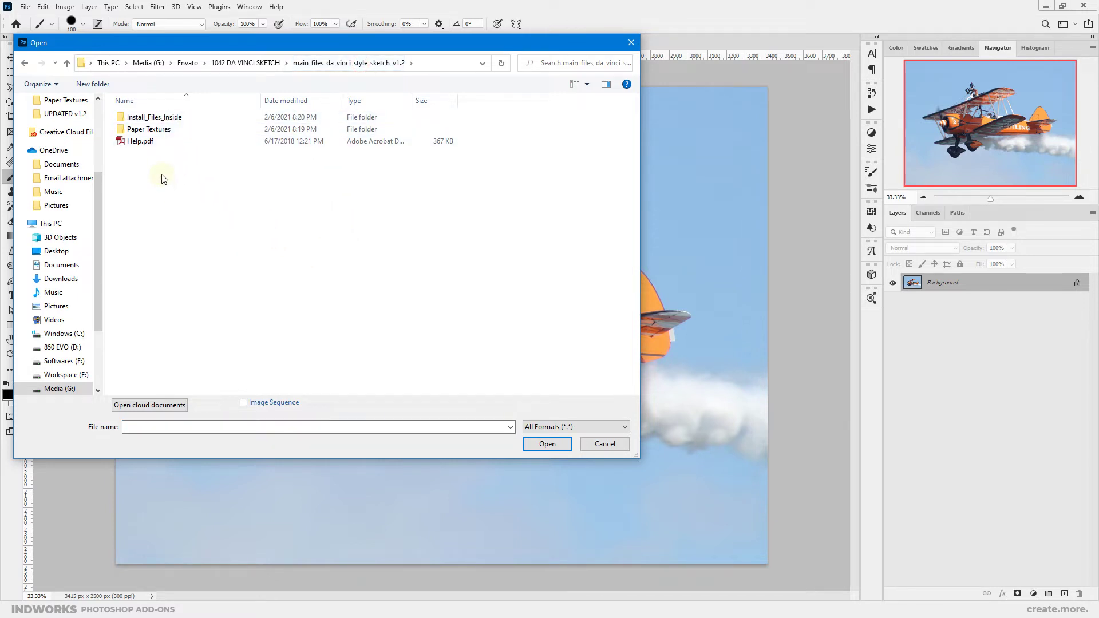
left_click(153, 117)
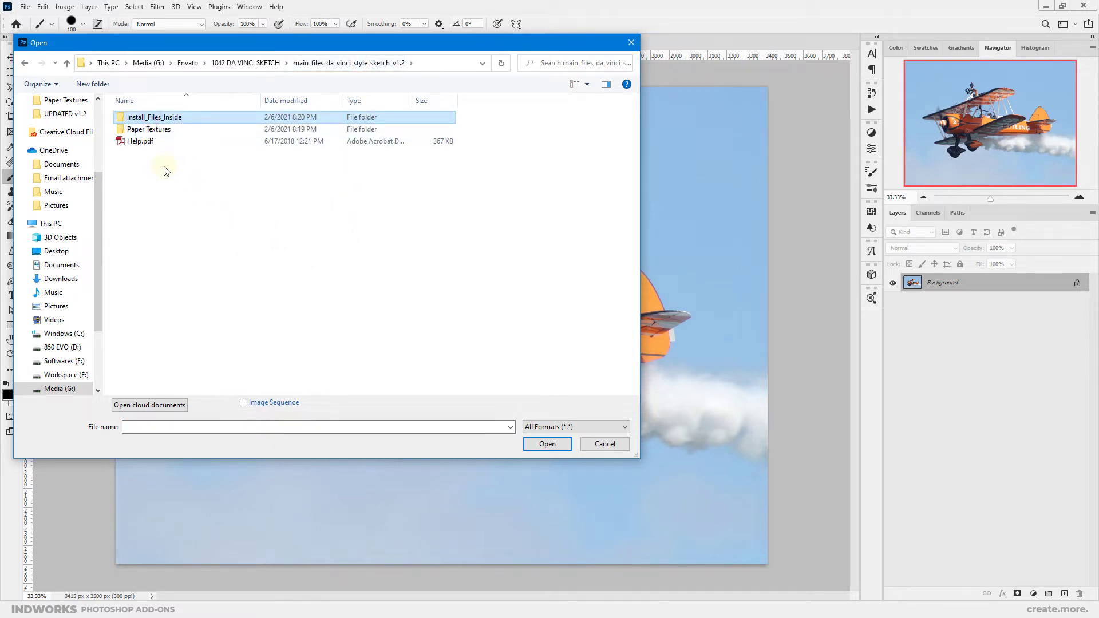
left_click(137, 129)
double_click(137, 130)
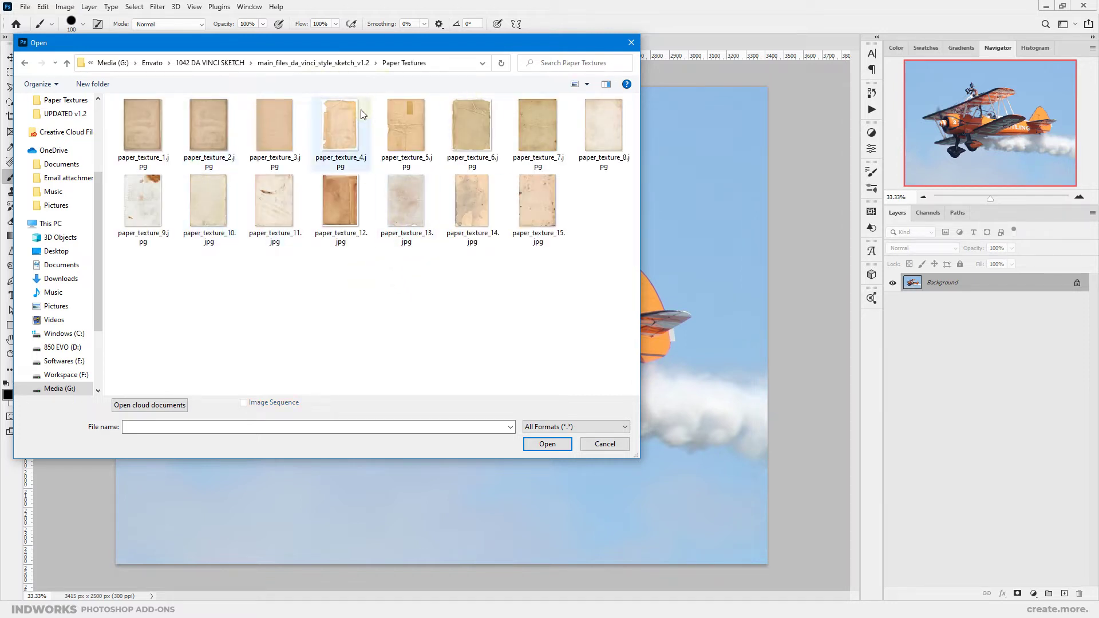
left_click(308, 64)
left_click(147, 141)
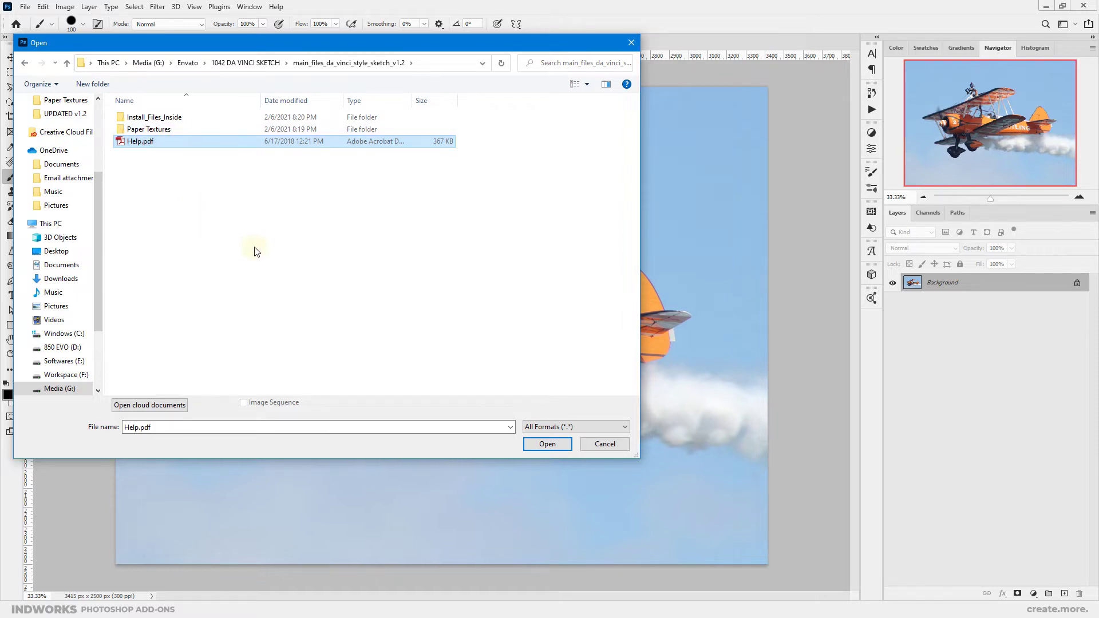
double_click(153, 118)
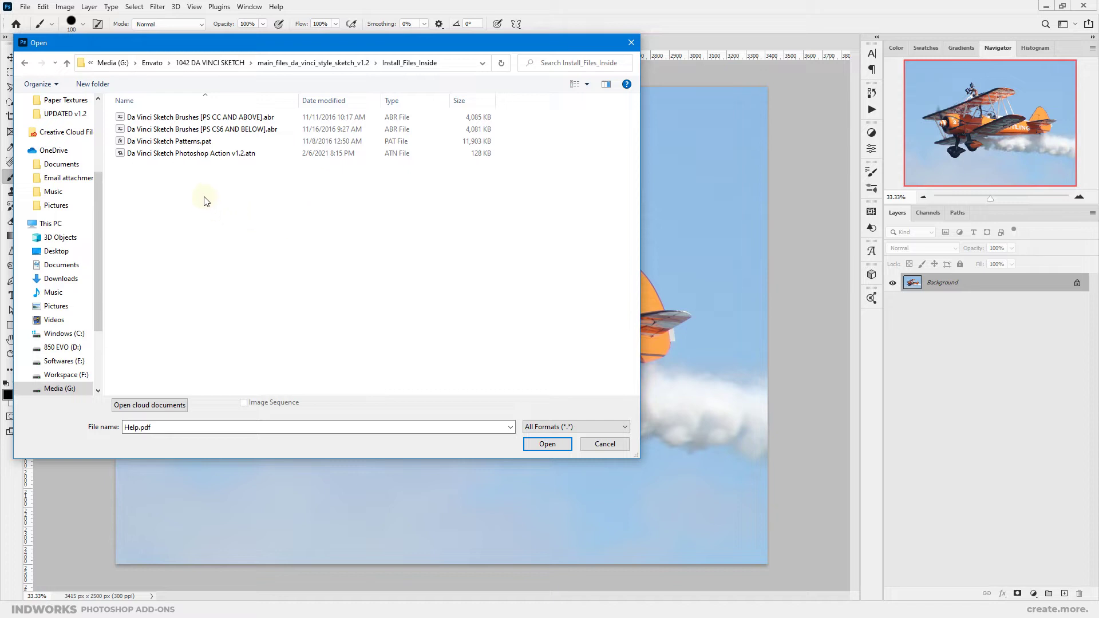
Load the Da Vinci Sketch action, Patterns and PS CC AND ABOVE brushes files.
left_click(182, 153)
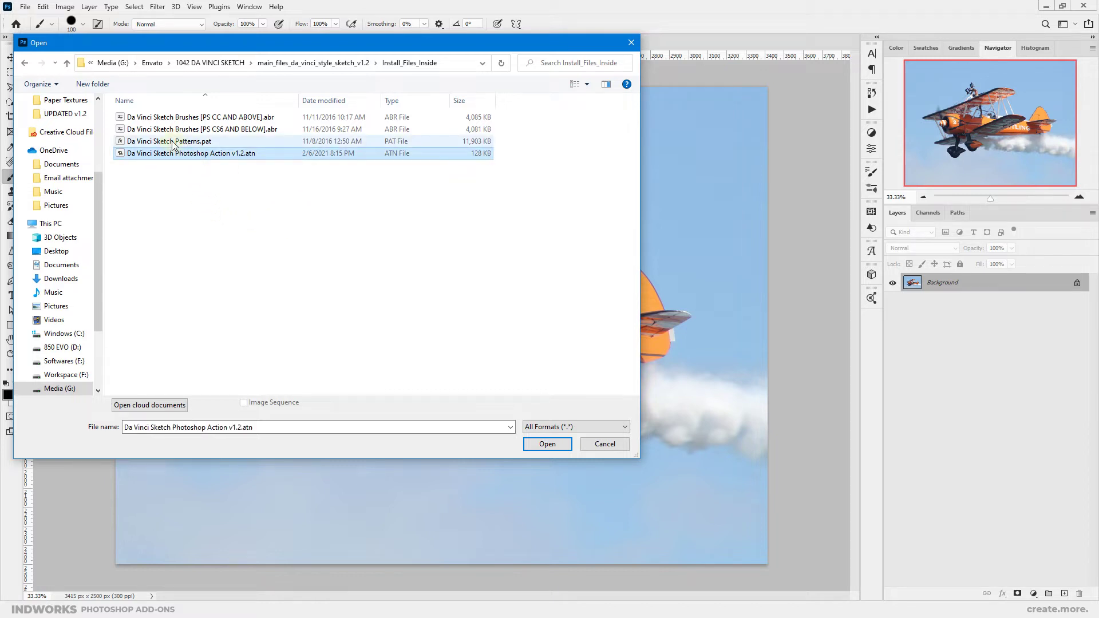
left_click(172, 143, "ctrl")
left_click(182, 118, "ctrl")
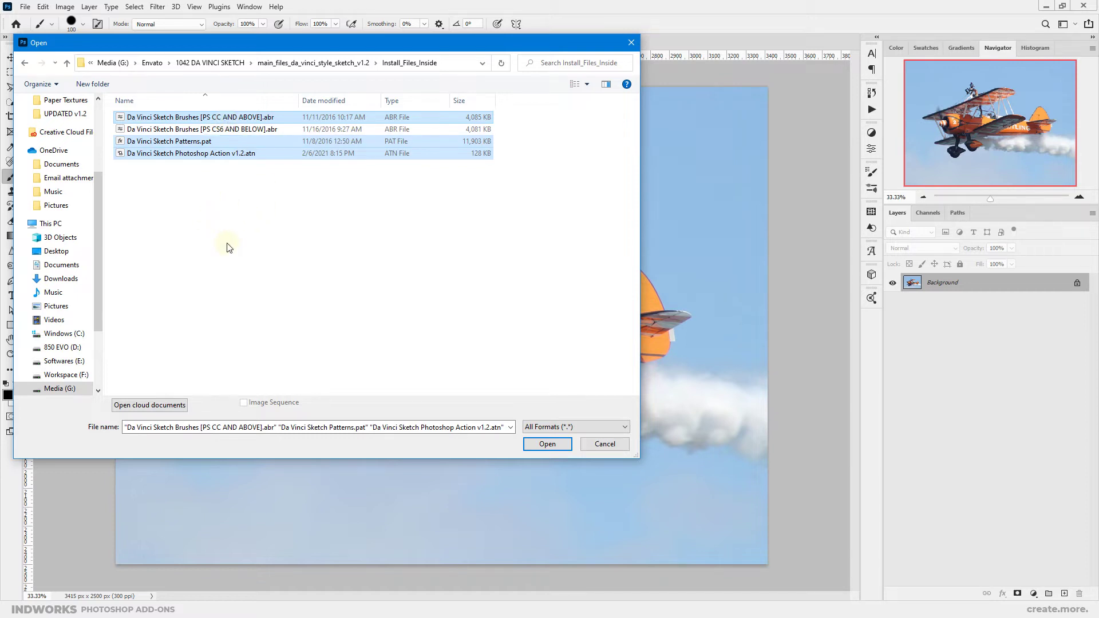
left_click(551, 445)
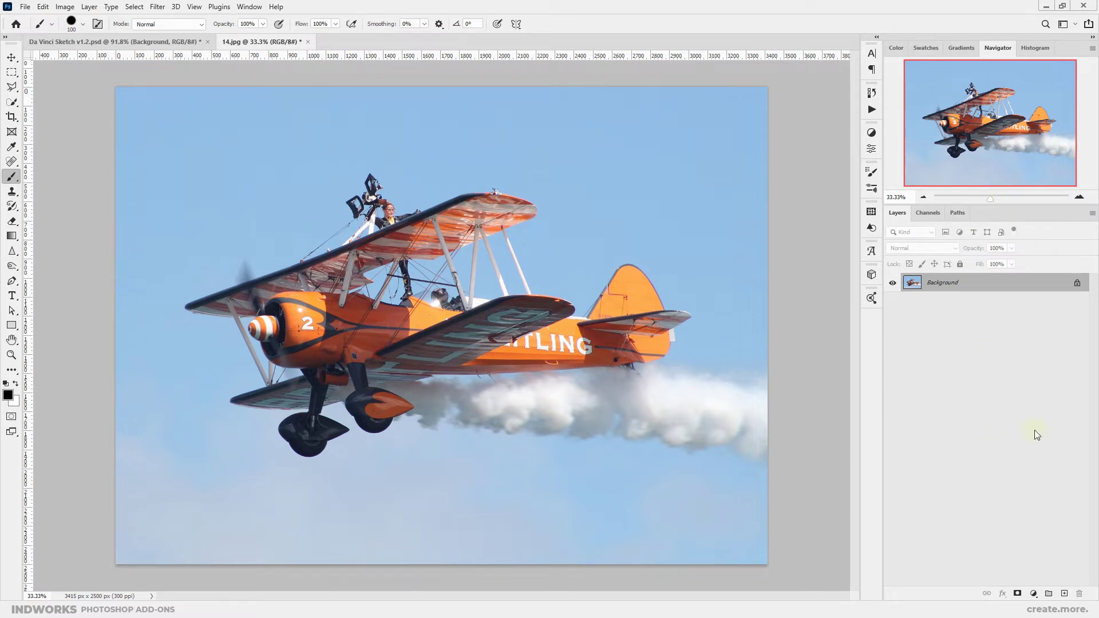
left_click(250, 6)
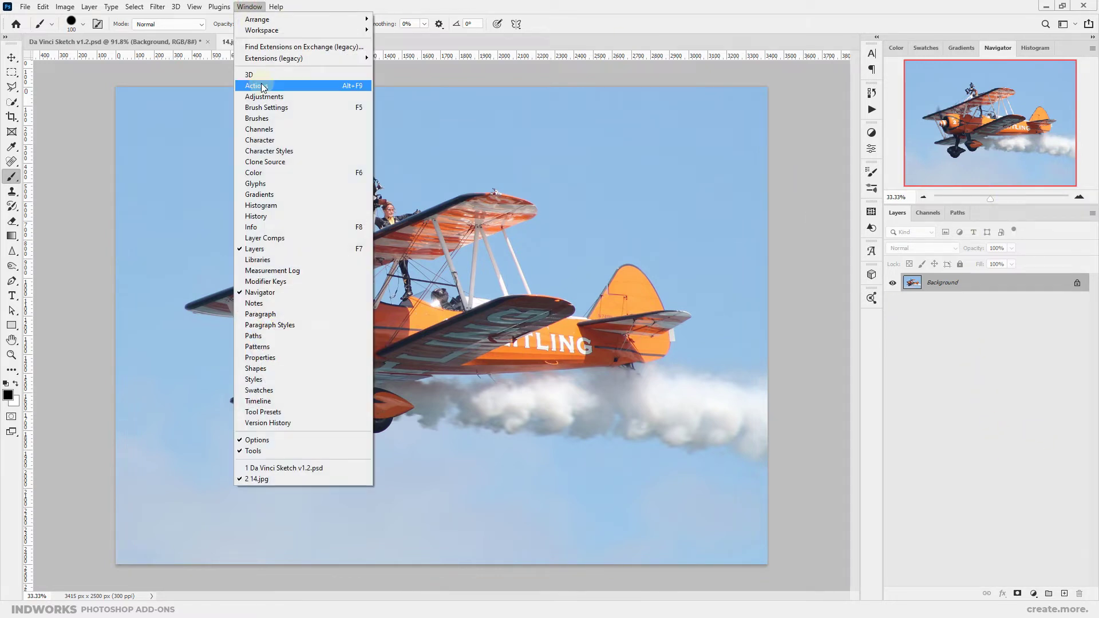
left_click(256, 86)
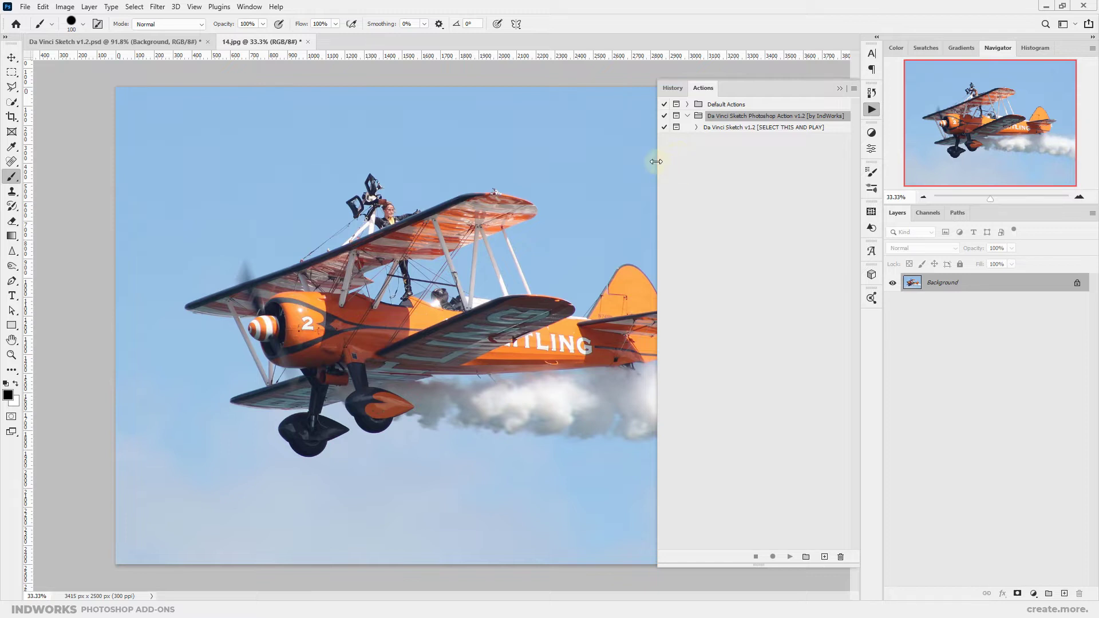
left_click_drag(656, 161, 640, 162)
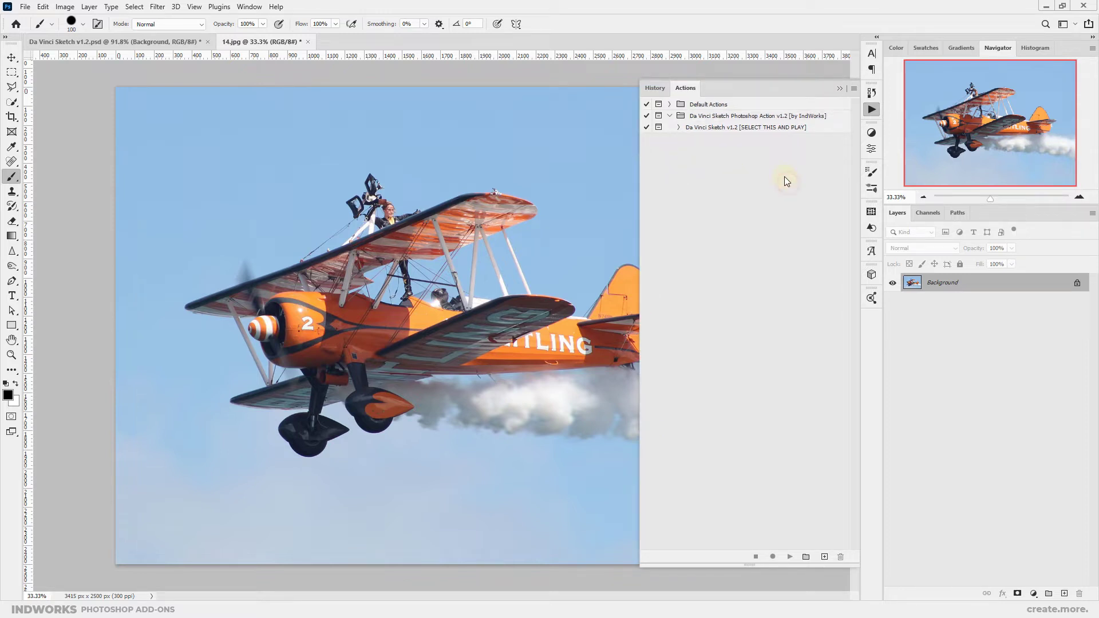
left_click(790, 127)
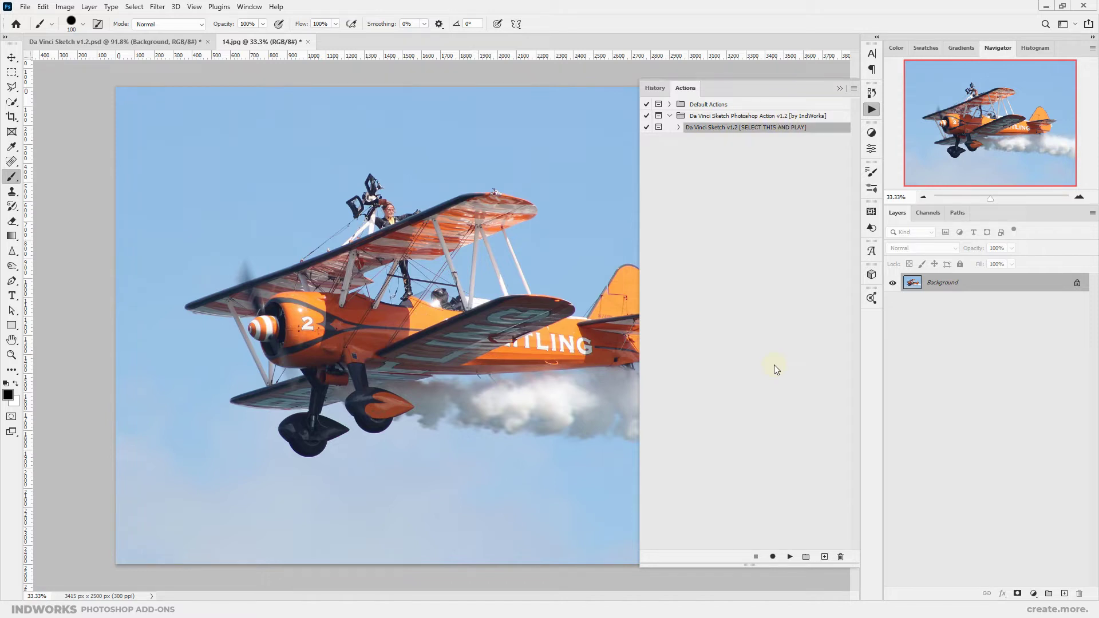
left_click(82, 24)
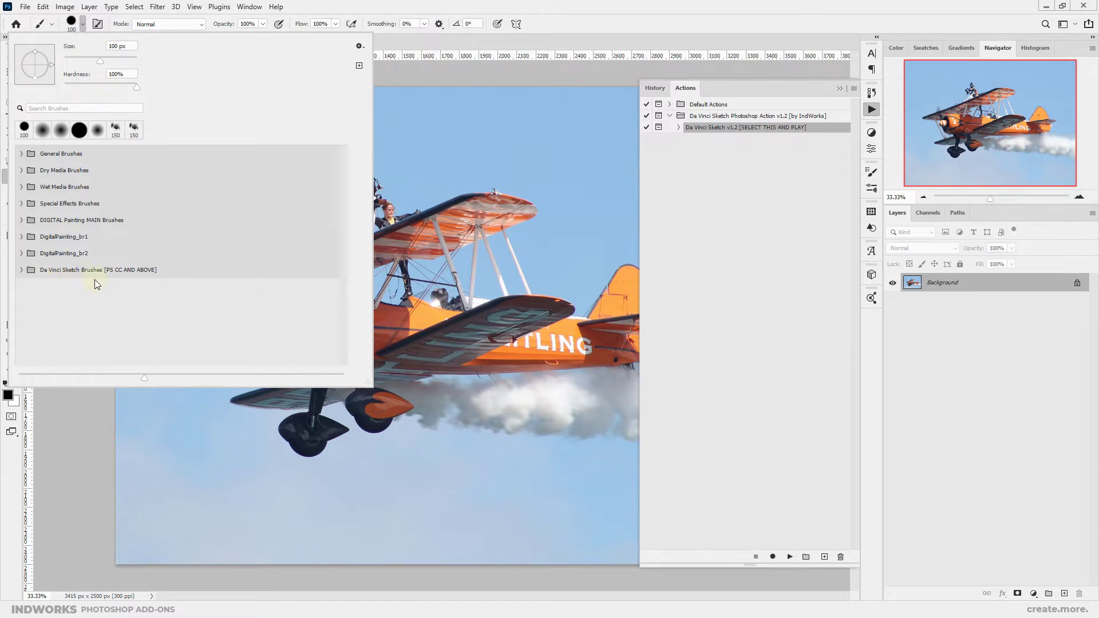
left_click(427, 5)
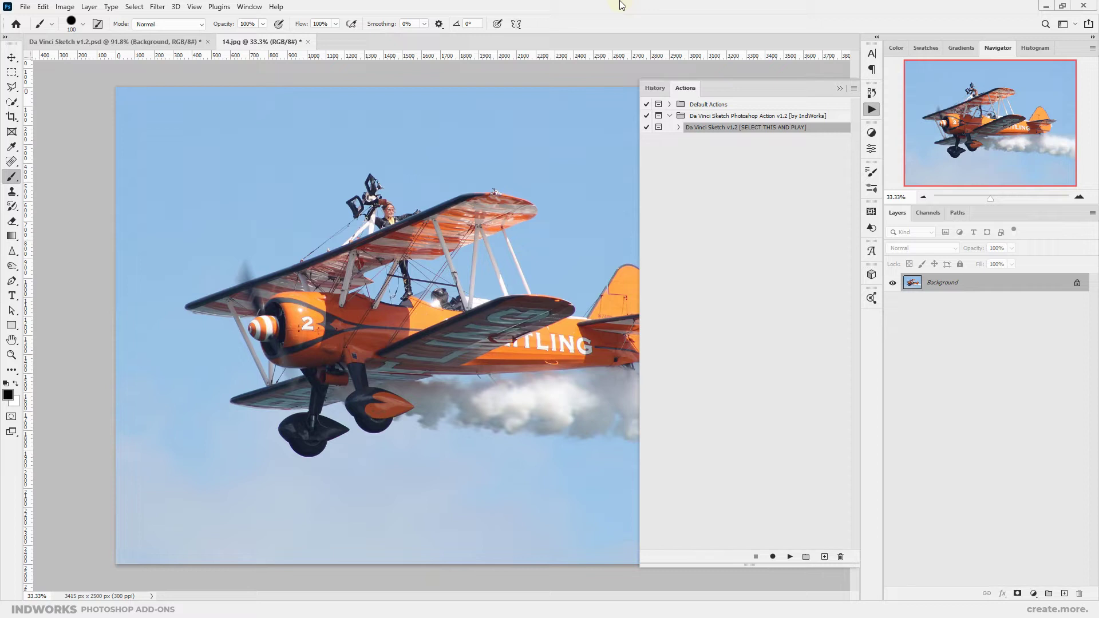
left_click(872, 109)
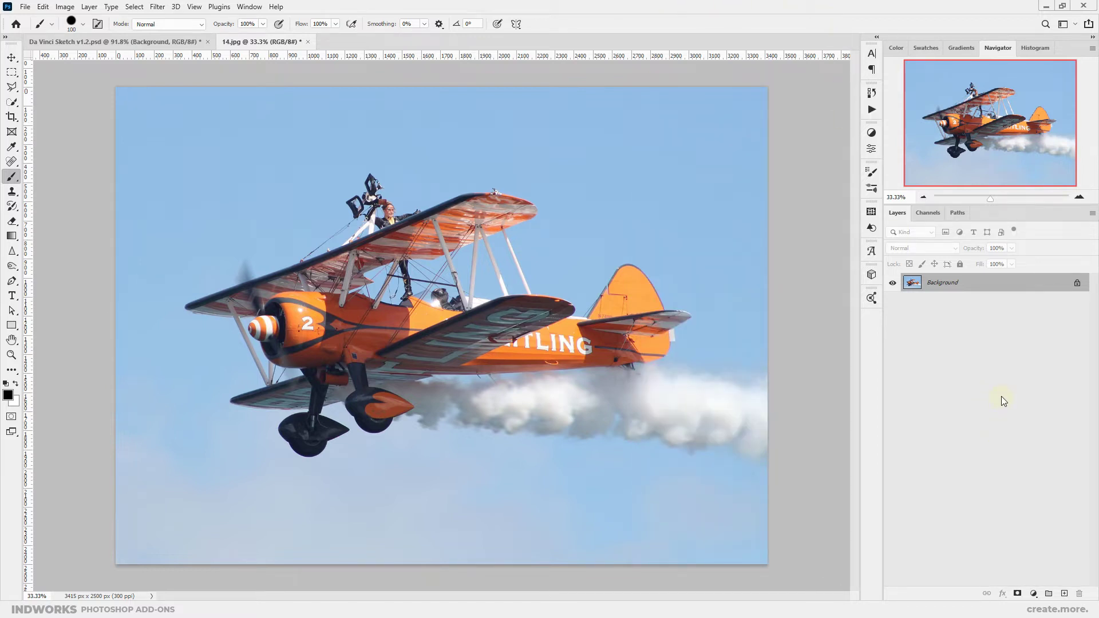
Add an empty Layer 1 and choose the General Brushes Hard Round brush.
left_click(1065, 594)
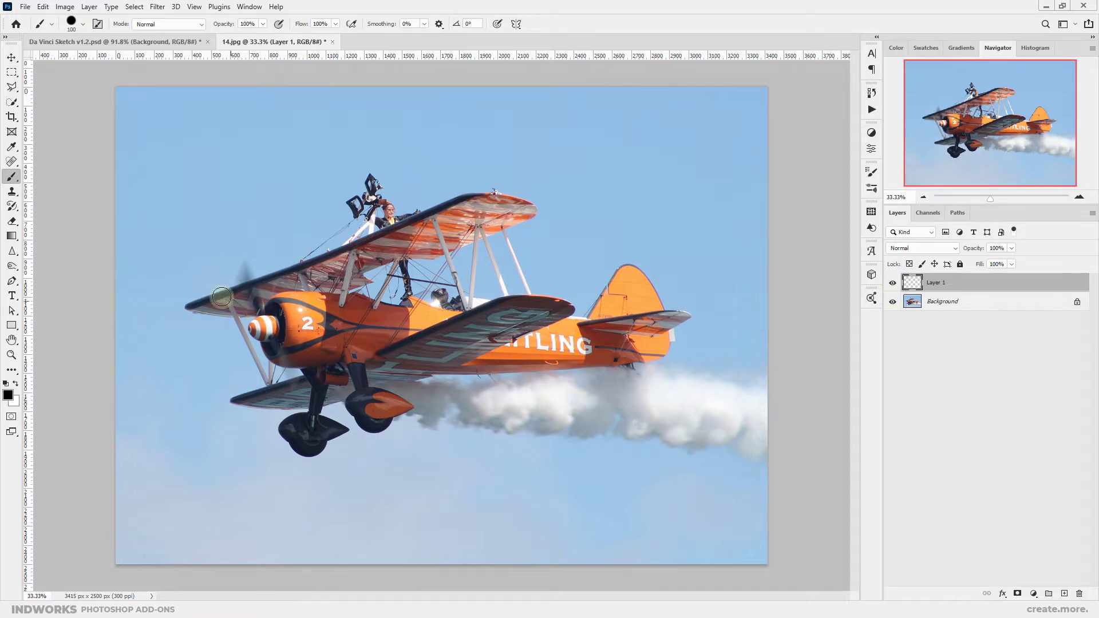
left_click(71, 30)
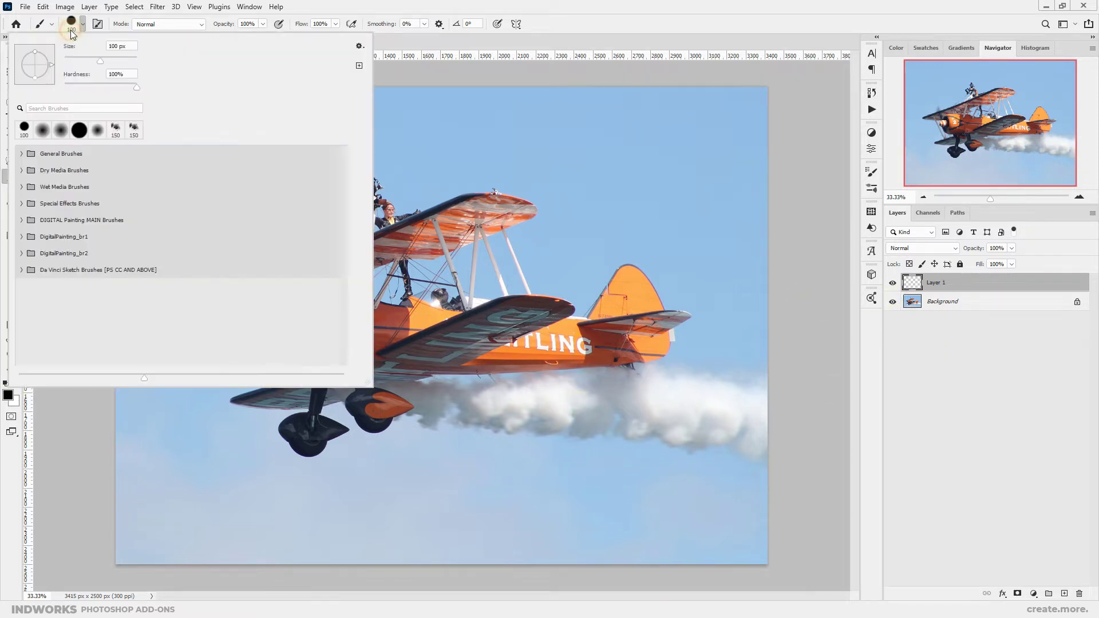
left_click(23, 153)
left_click(154, 179)
left_click(430, 97)
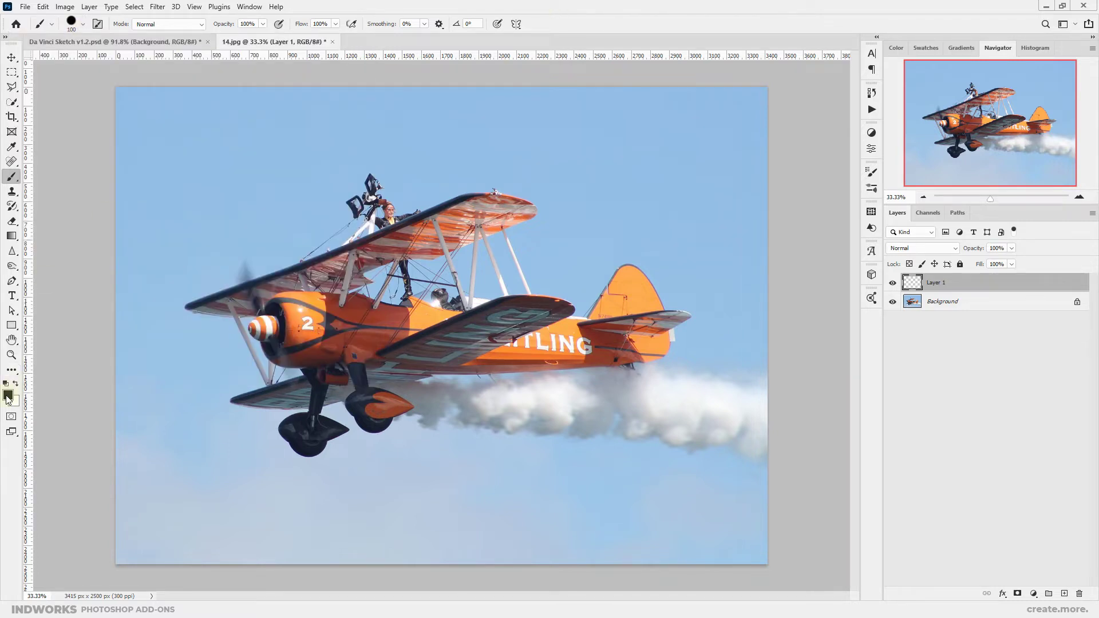
Set the foreground colour to red and paint a test stroke across the fuselage.
left_click(8, 395)
left_click(939, 92)
left_click(1056, 85)
mouse_move(314, 338)
left_mouse_down()
mouse_move(428, 339)
mouse_move(329, 329)
mouse_move(417, 330)
left_mouse_up()
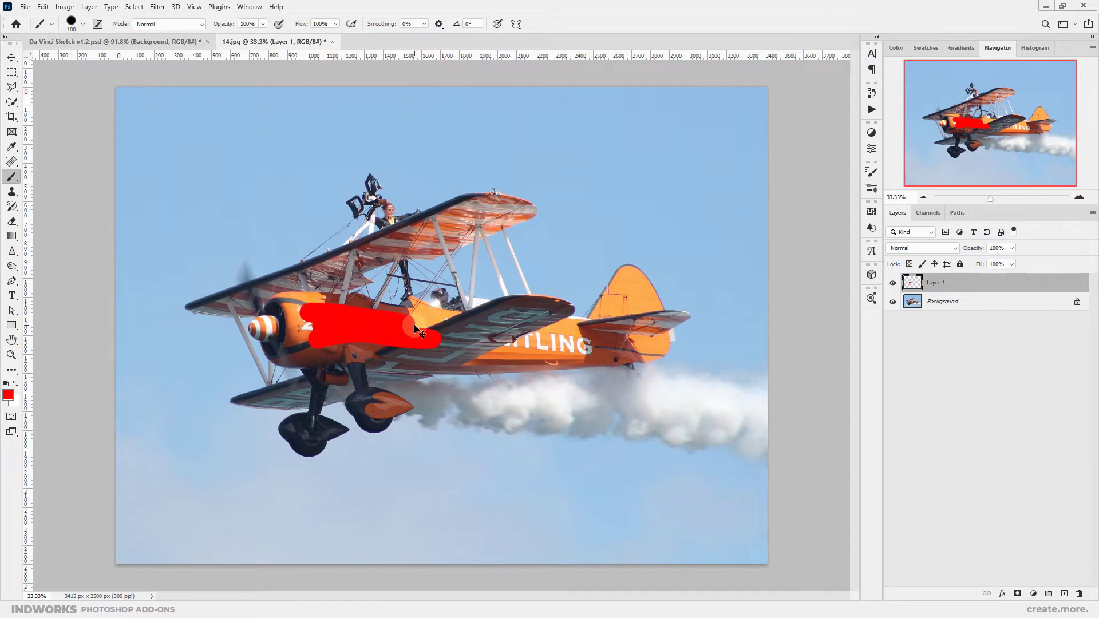
Undo the red stroke, try Quick Selection on the fuselage on Background, then deselect.
key("ctrl+z")
left_click(942, 300)
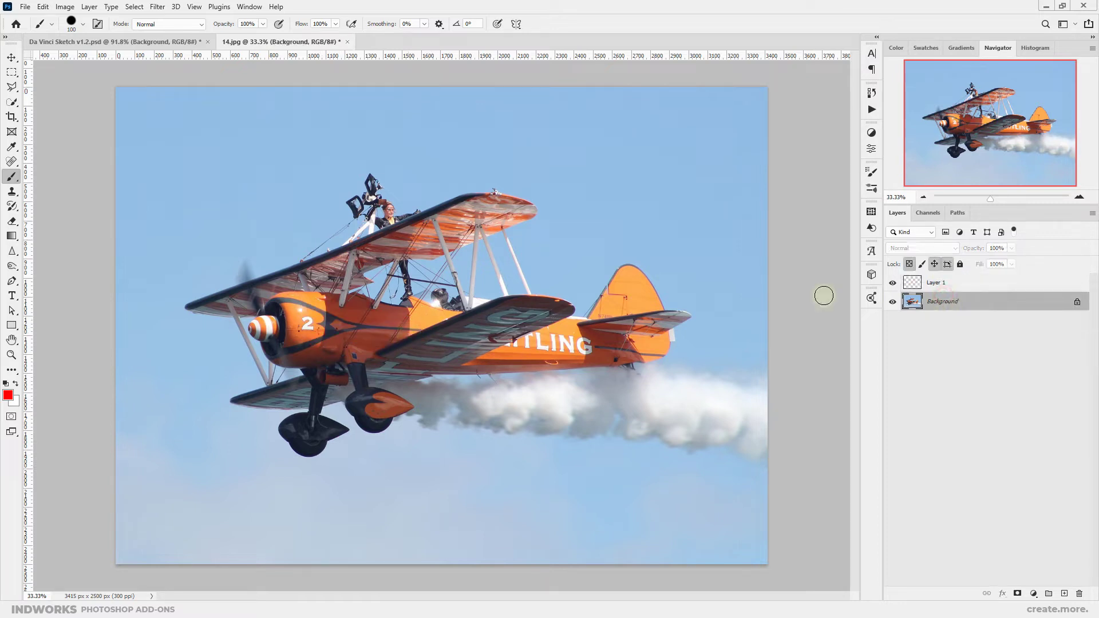
left_click(12, 102)
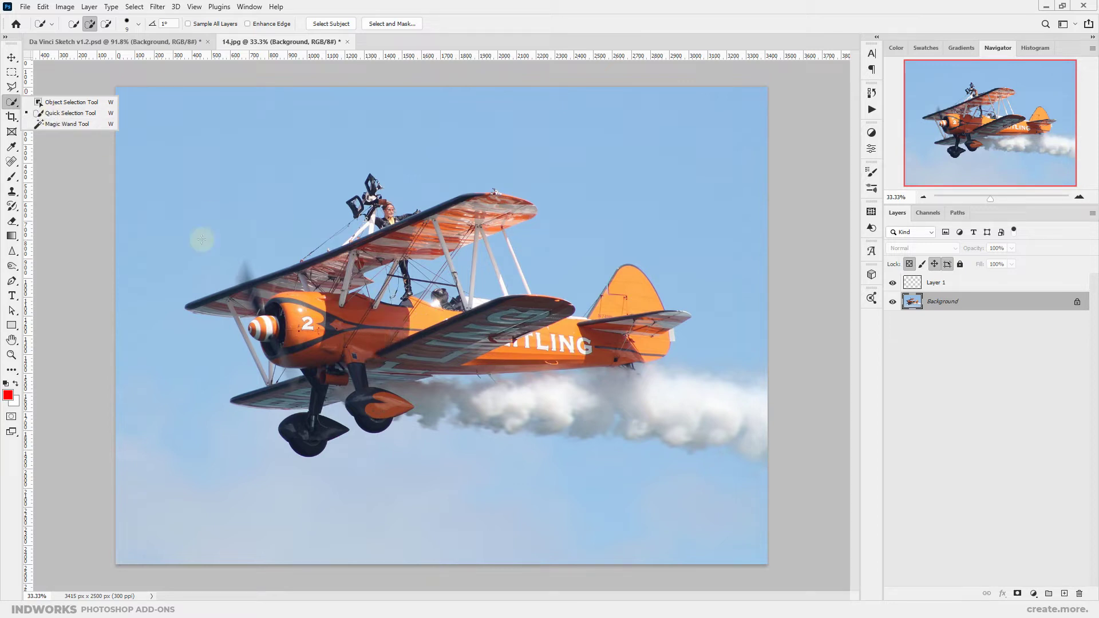
left_click(70, 113)
mouse_move(442, 357)
left_mouse_down()
mouse_move(356, 318)
mouse_move(595, 347)
mouse_move(639, 294)
mouse_move(667, 320)
left_mouse_up()
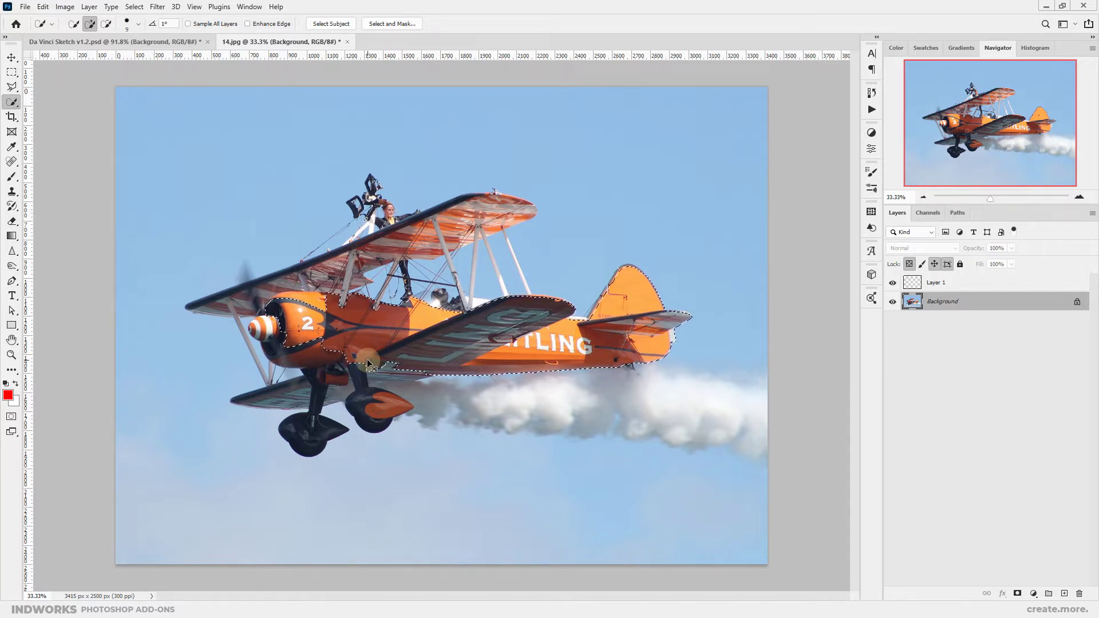
key("ctrl+d")
Select the whole biplane with Select > Subject and make Layer 1 active.
left_click(133, 7)
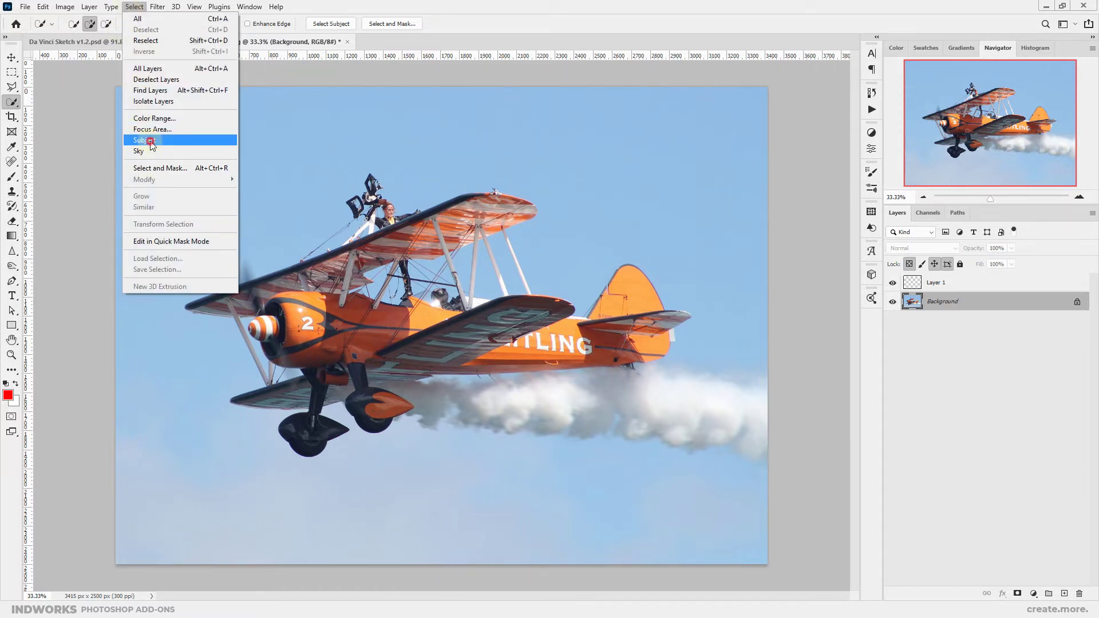
left_click(145, 140)
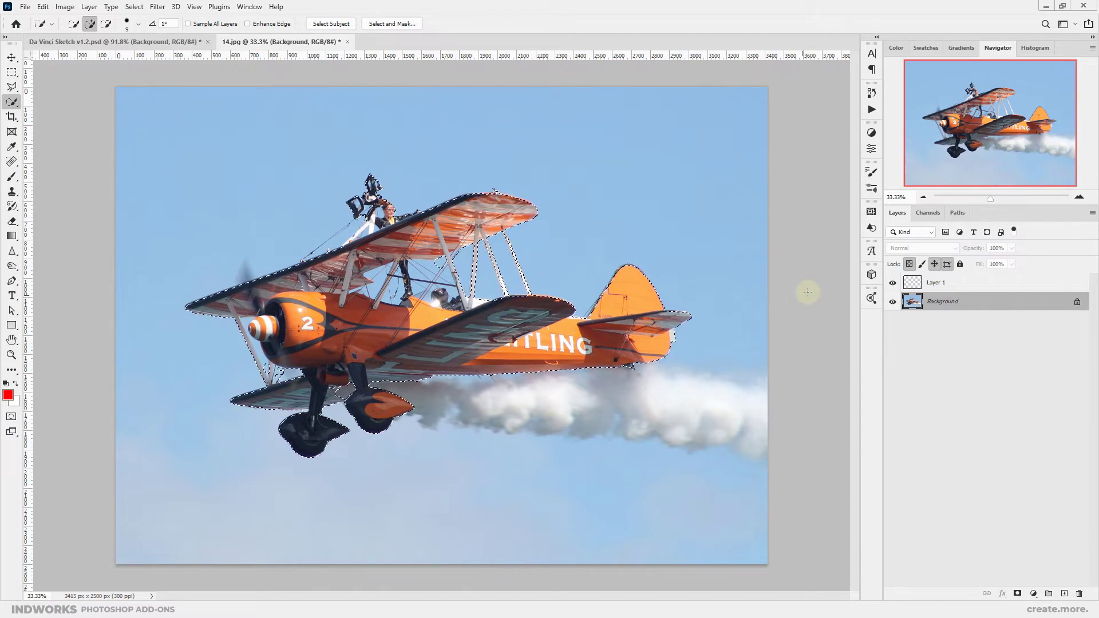
left_click(944, 284)
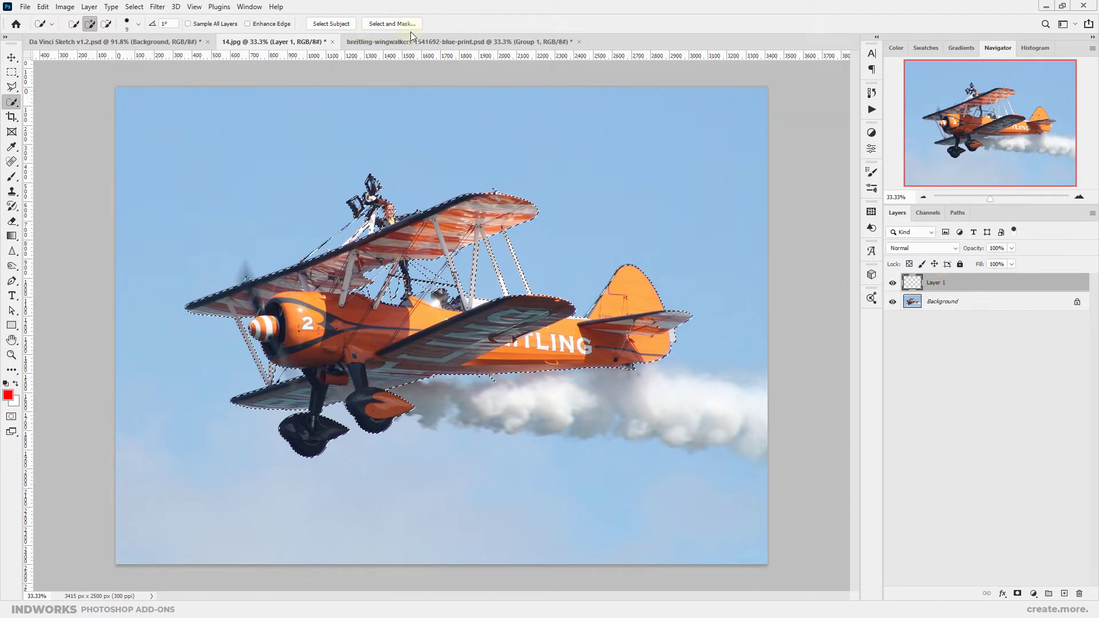
Fill the selected biplane solid red on Layer 1 with a 500 px brush, then deselect.
left_click(12, 176)
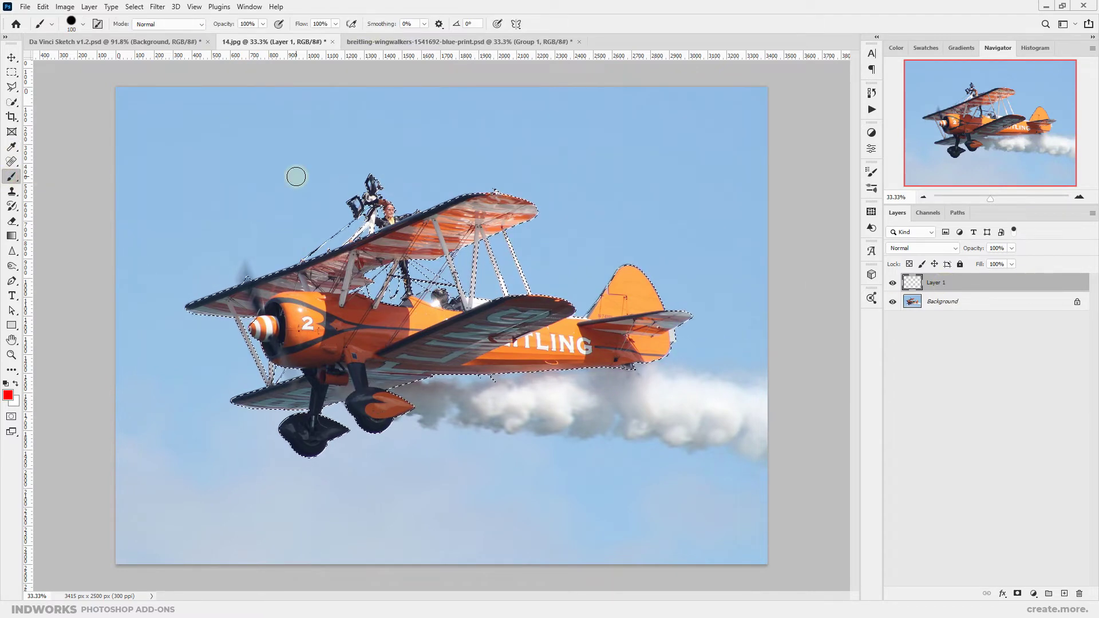
key("bracketright")
key("bracketright")
key("bracketright")
key("bracketright")
key("bracketright")
key("bracketright")
key("bracketright")
key("bracketright")
mouse_move(282, 197)
left_mouse_down()
mouse_move(625, 257)
mouse_move(561, 422)
mouse_move(204, 508)
left_mouse_up()
left_click(11, 72)
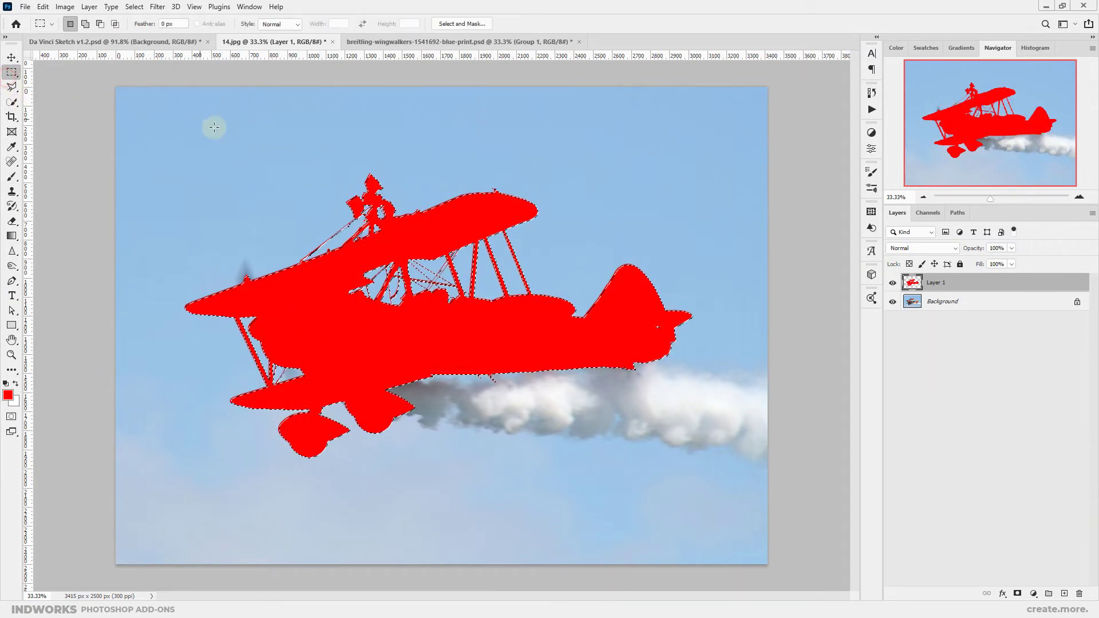
right_click(214, 127)
left_click(226, 137)
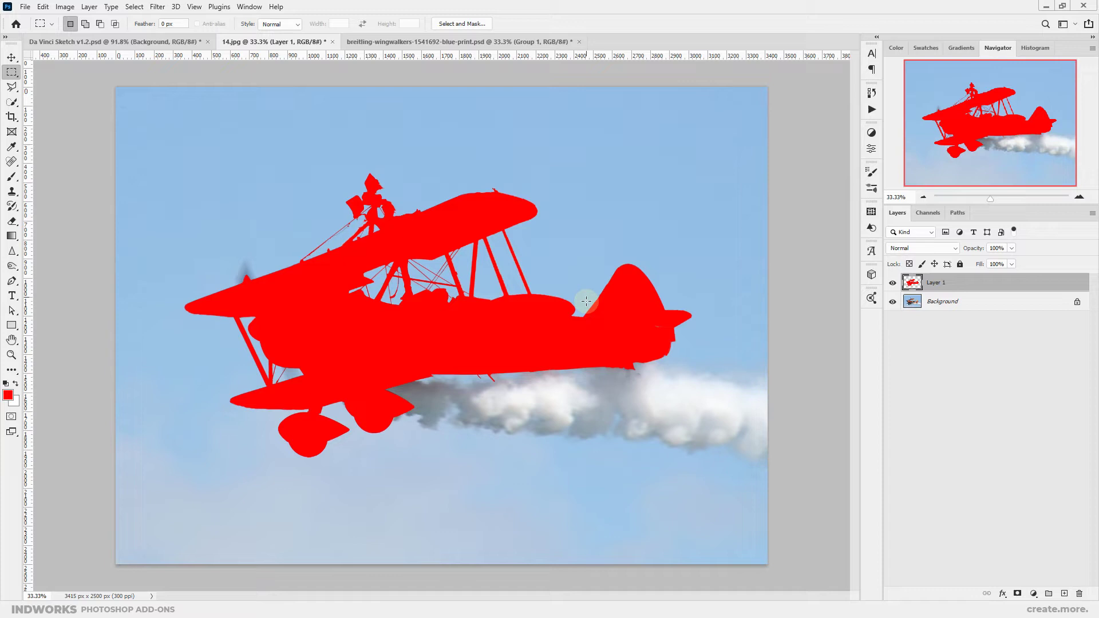
left_click(12, 179)
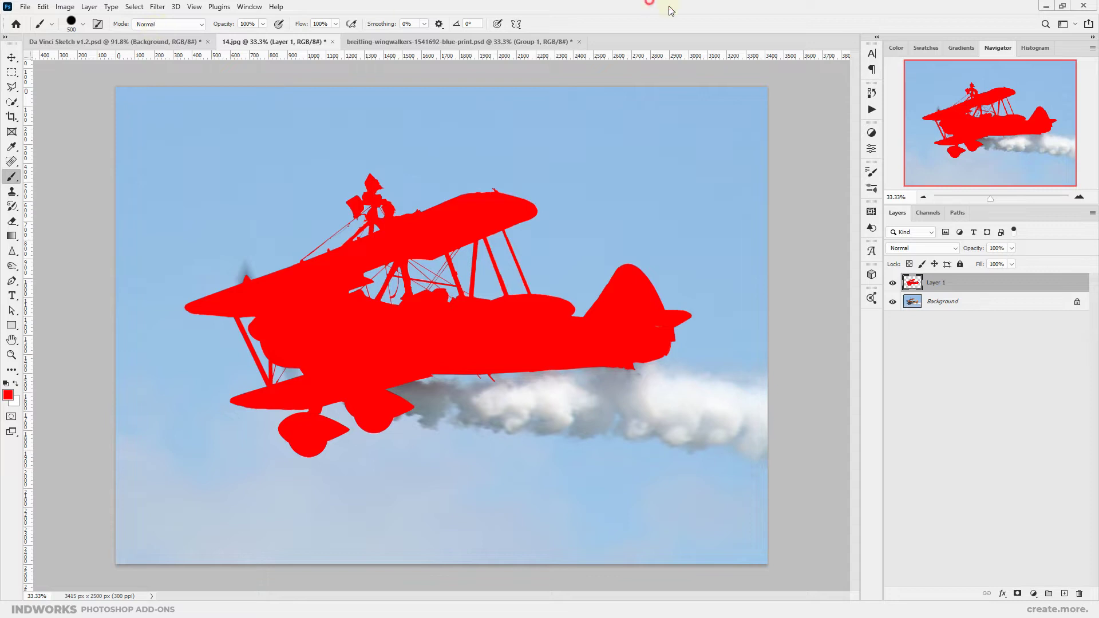
Play the Da Vinci Sketch v1.2 action from the Actions panel.
left_click(872, 110)
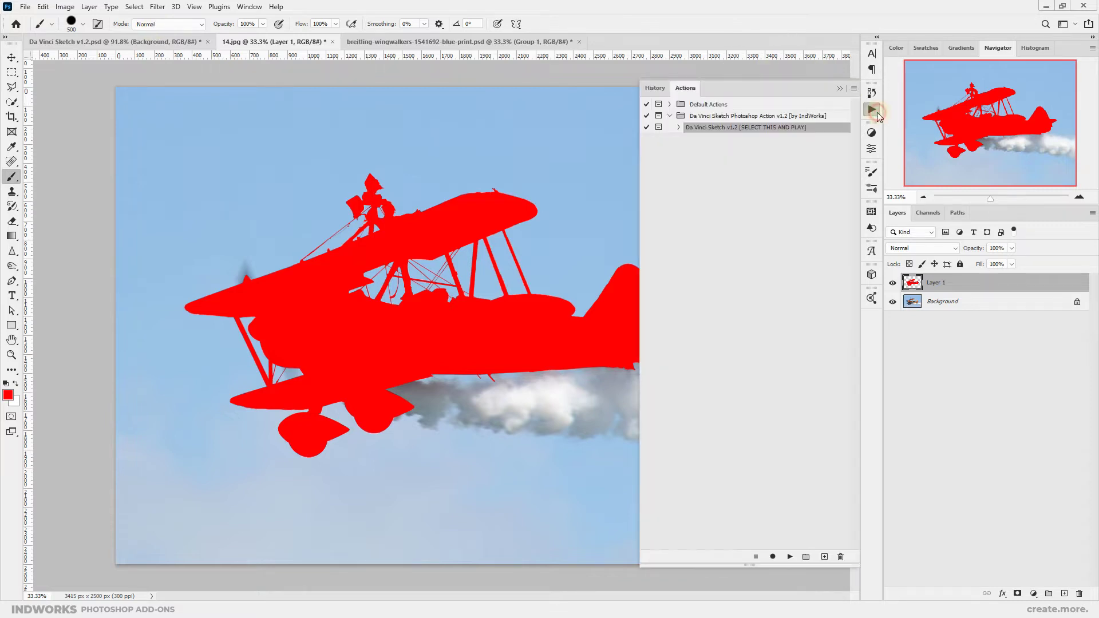
left_click(753, 116)
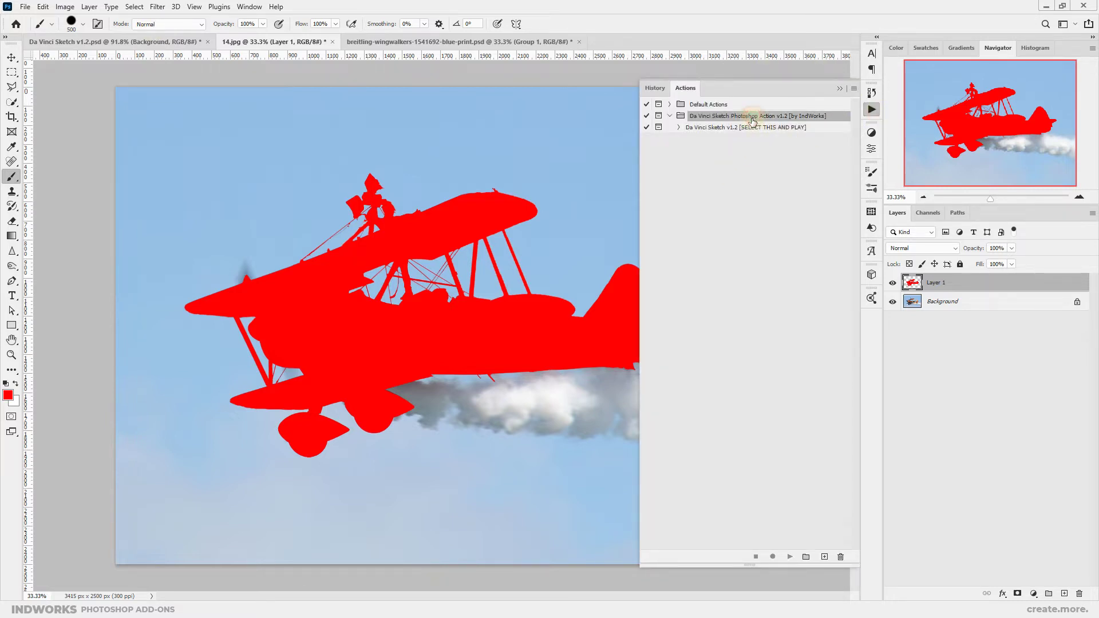
left_click(745, 128)
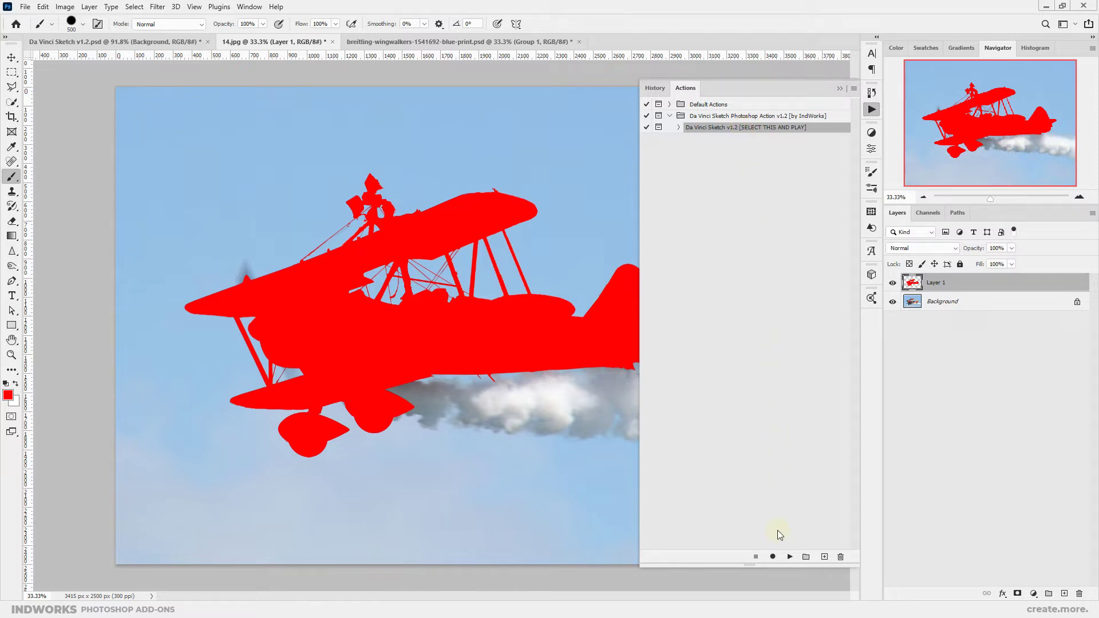
left_click(790, 557)
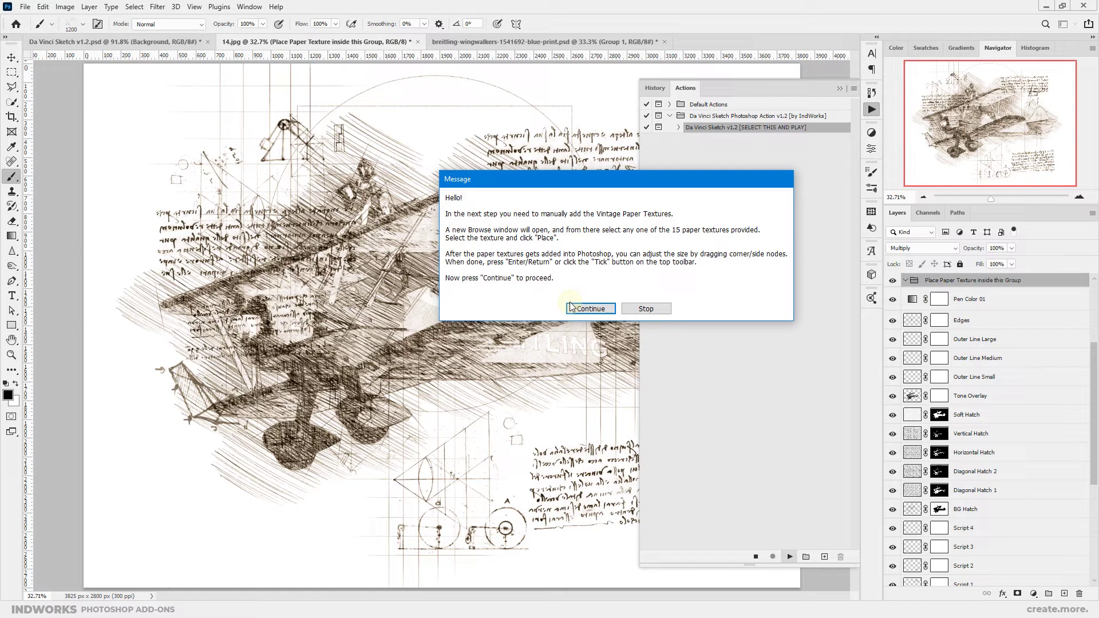
Place paper_texture_4.jpg from the Paper Textures folder as an embedded layer over the sketch.
left_click(588, 310)
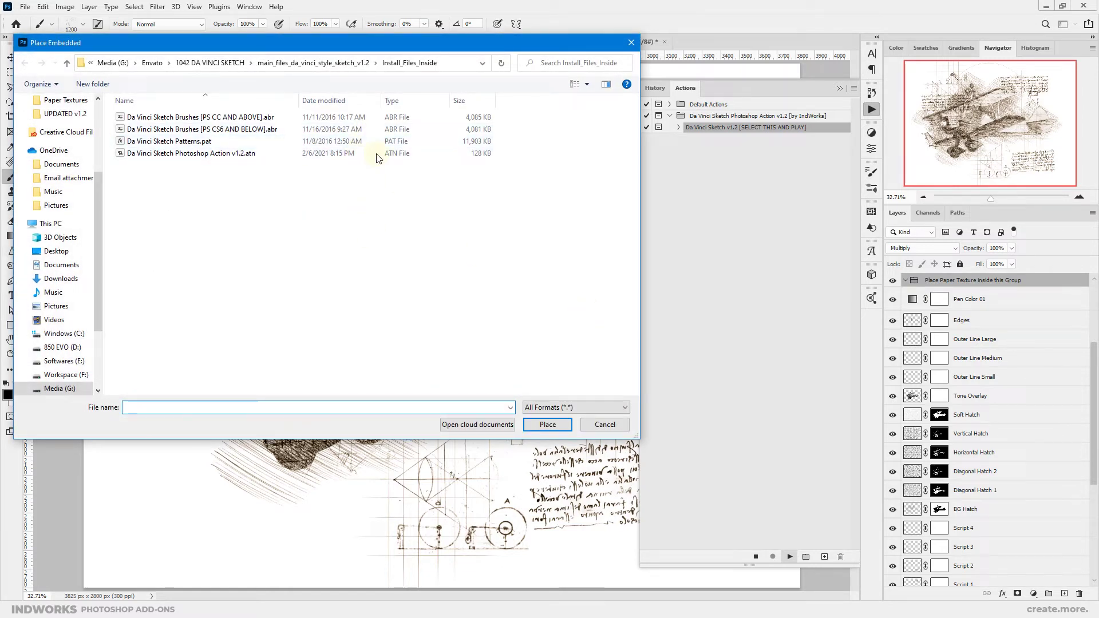
left_click(307, 67)
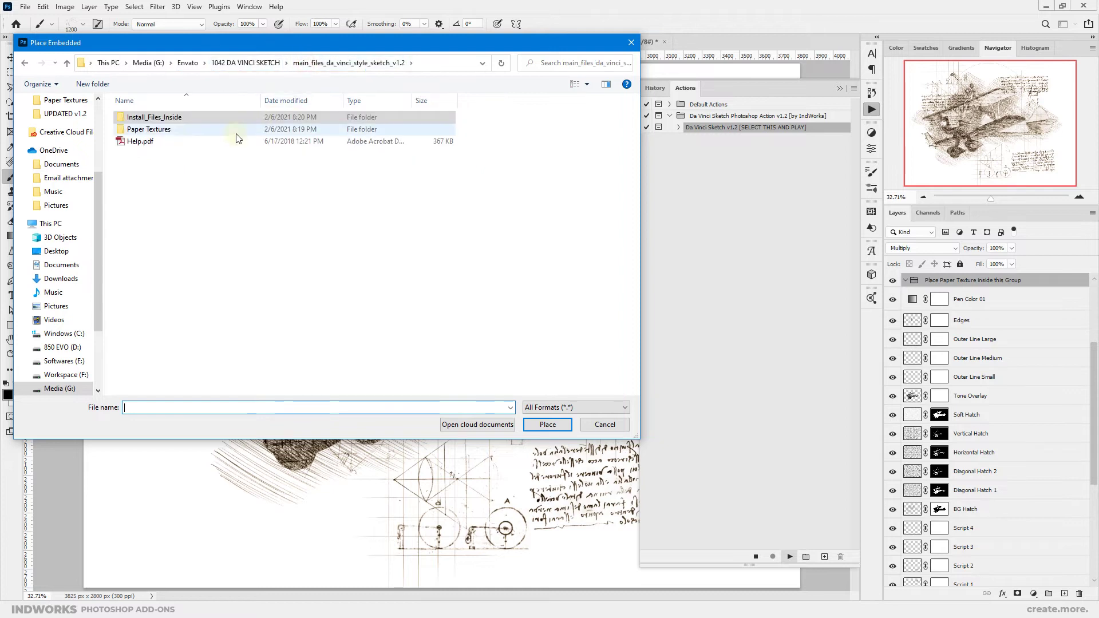
double_click(170, 131)
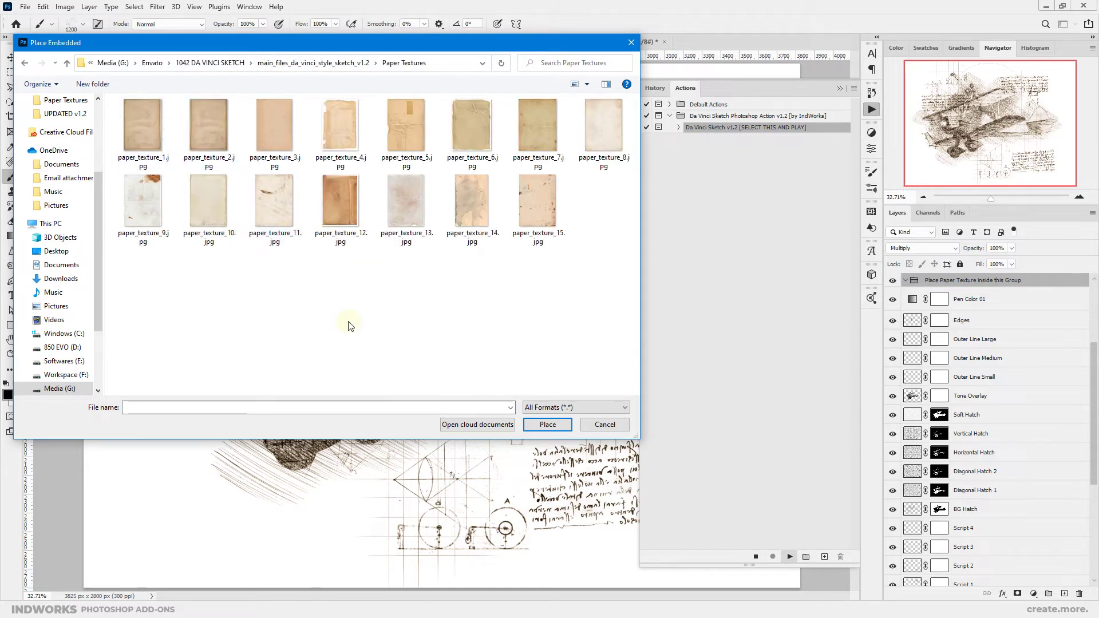
left_click(330, 126)
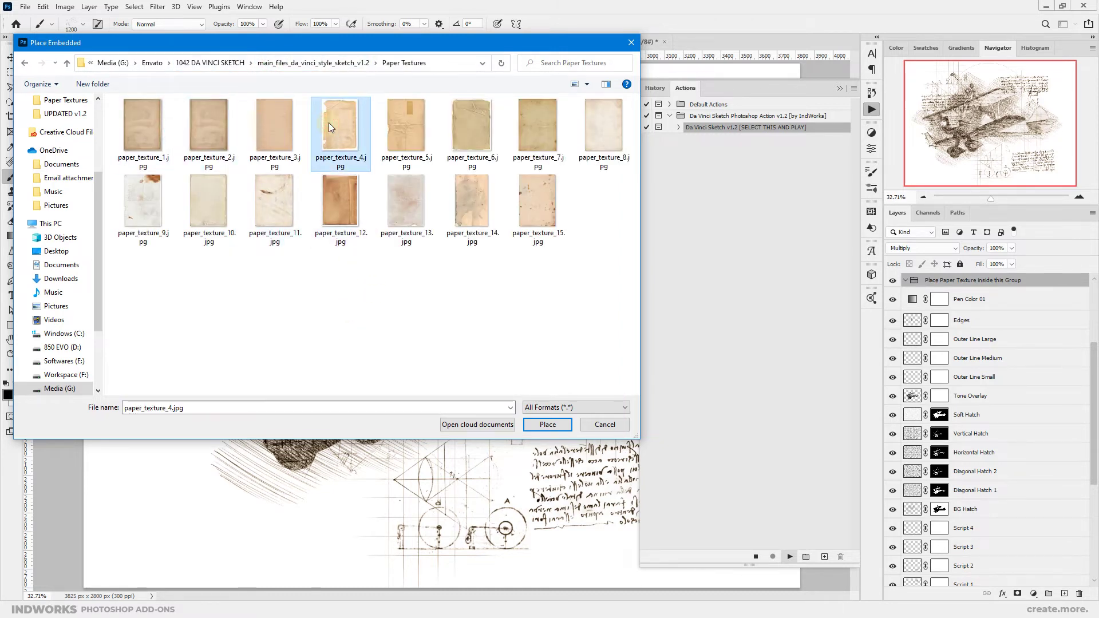
left_click(551, 426)
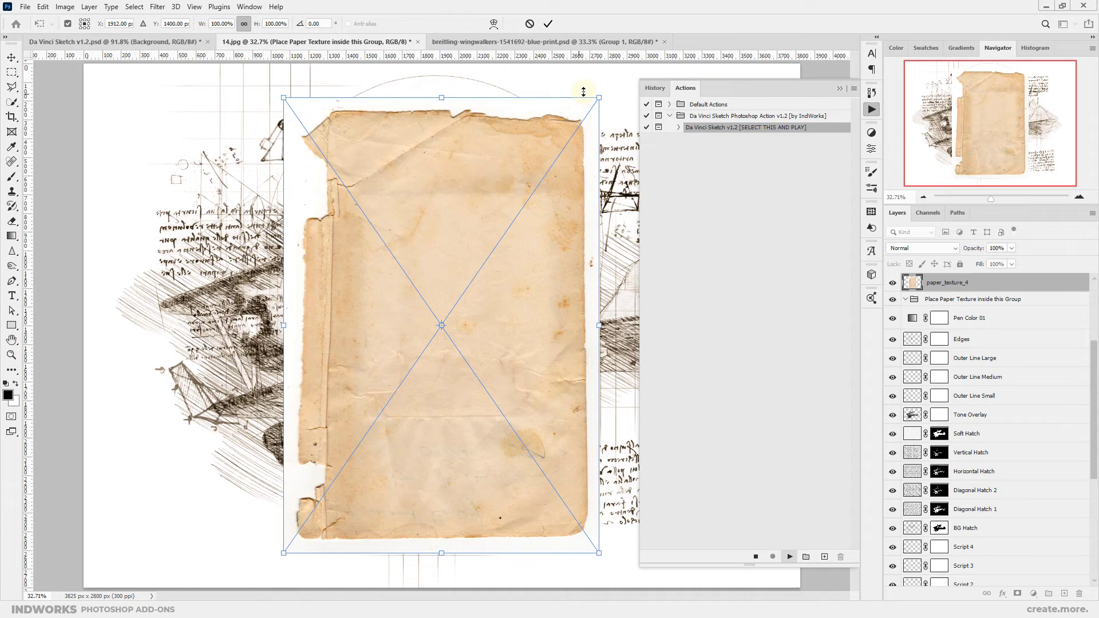
Rotate paper_texture_4 by -90°, unlink its proportions, stretch it over the whole canvas and commit.
left_click_drag(608, 85, 84, 51)
left_click(840, 89)
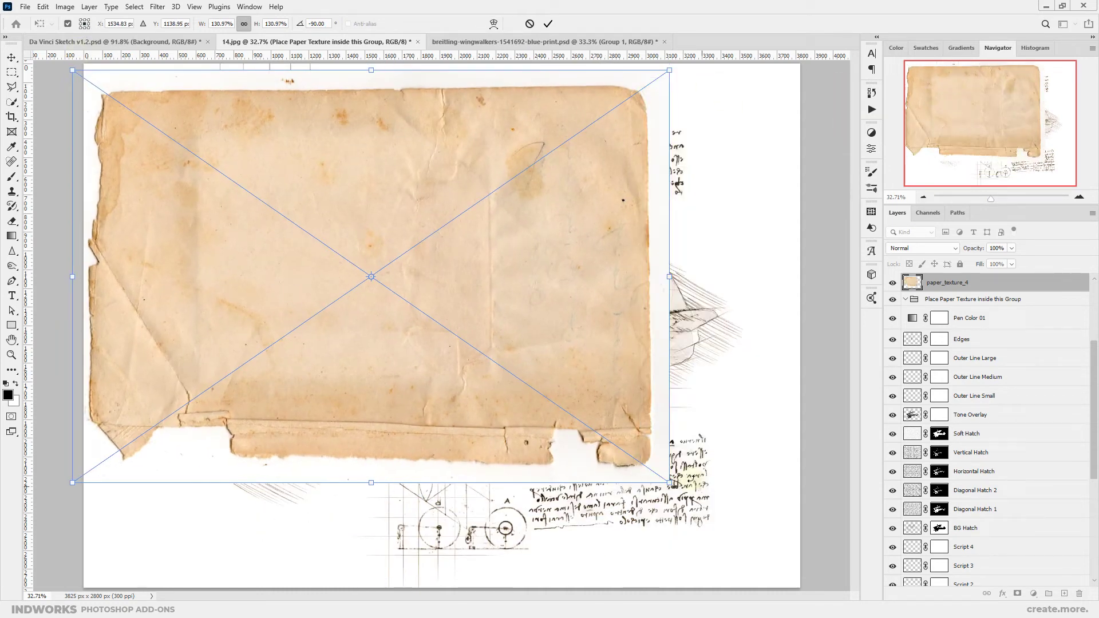
left_click_drag(669, 483, 793, 568)
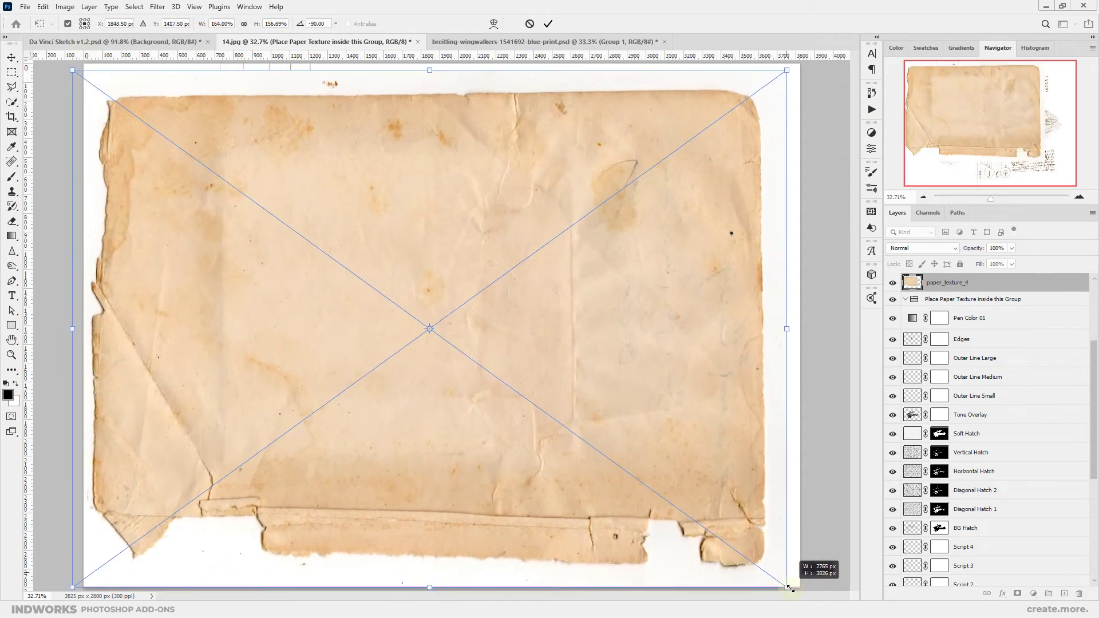
left_click(245, 25)
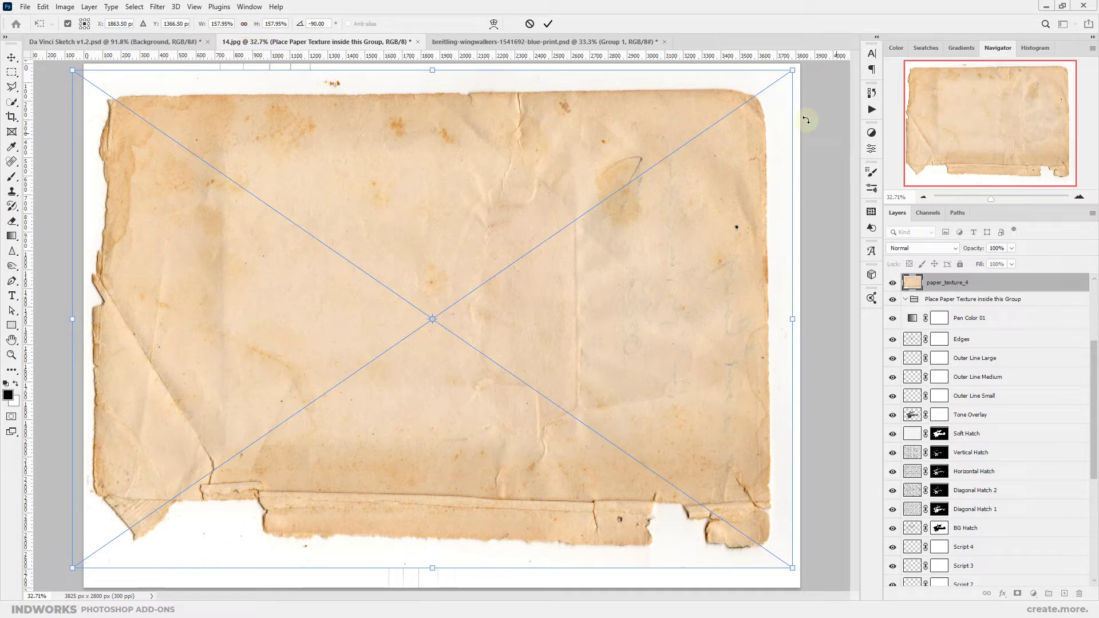
left_click_drag(792, 70, 808, 59)
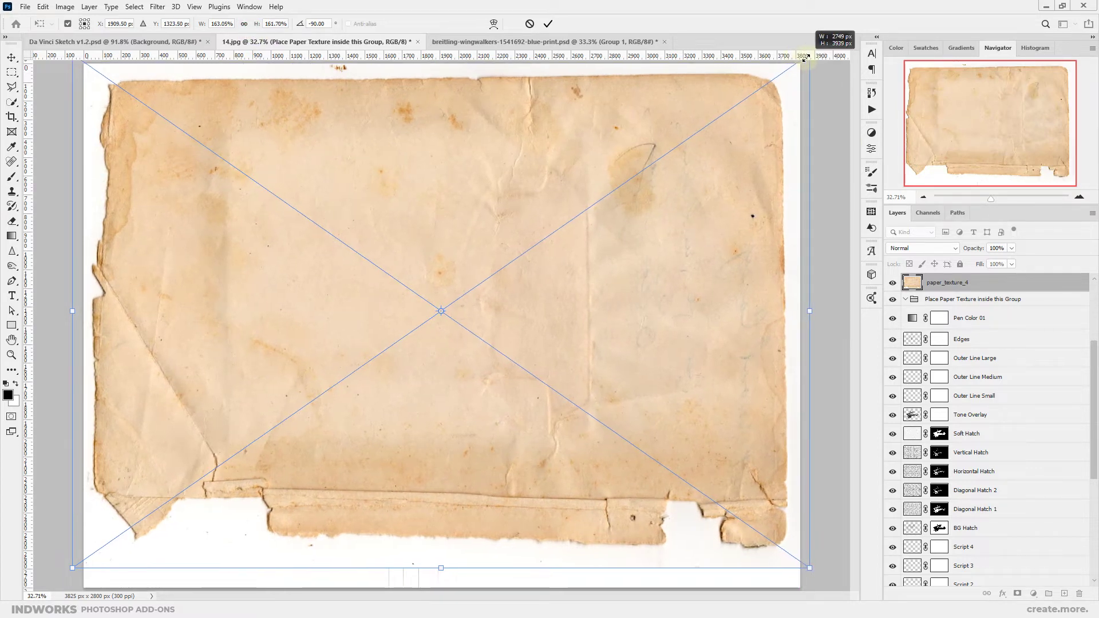
left_click_drag(445, 569, 443, 601)
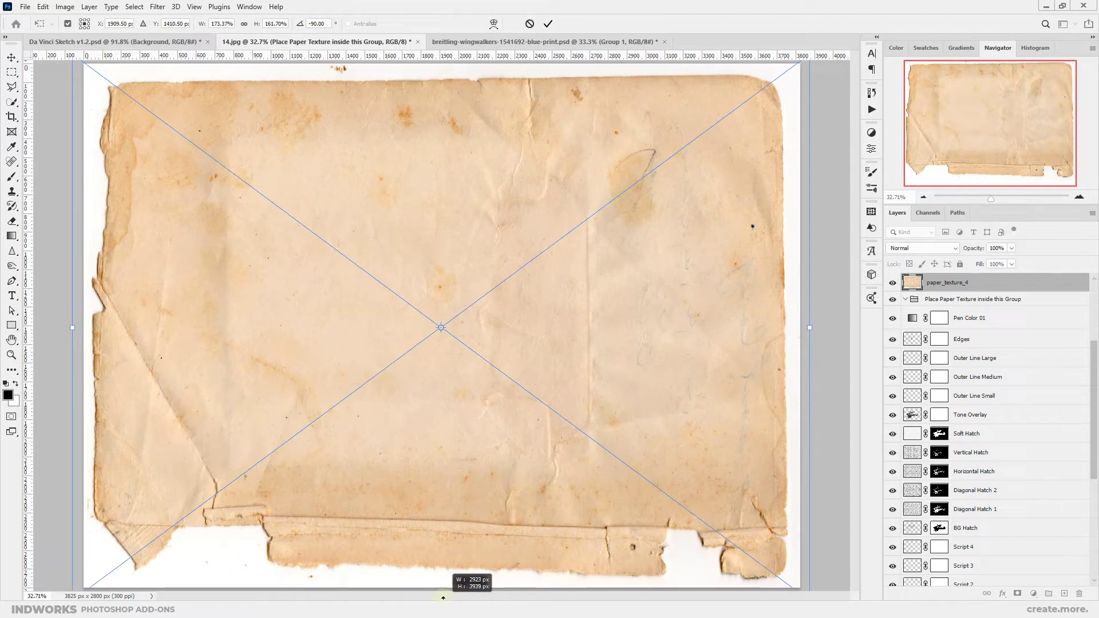
left_click_drag(809, 327, 812, 328)
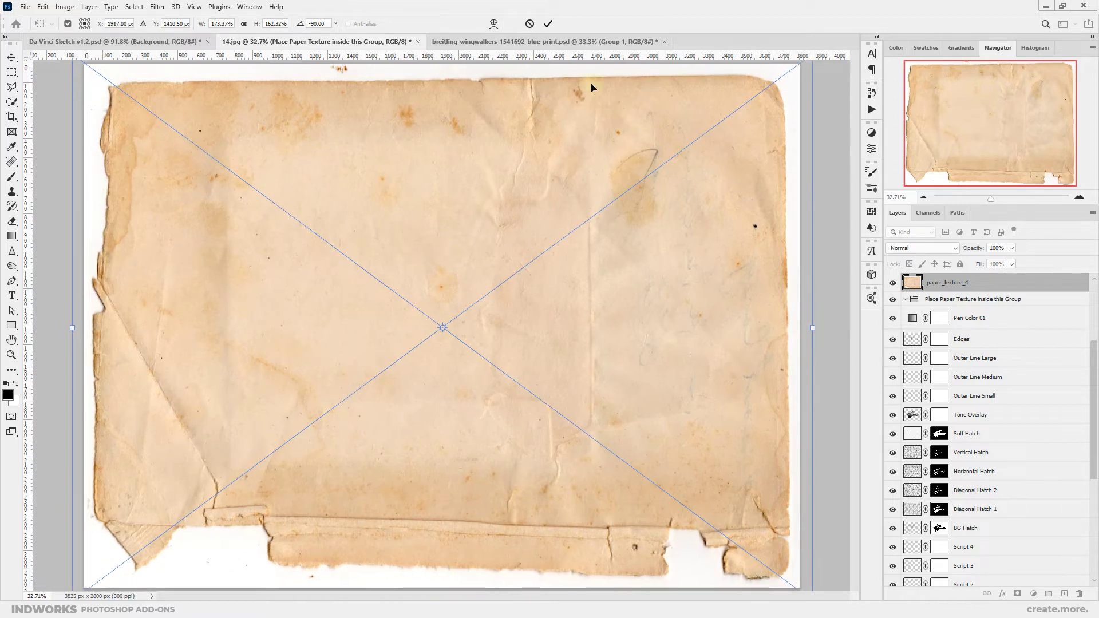
left_click(548, 25)
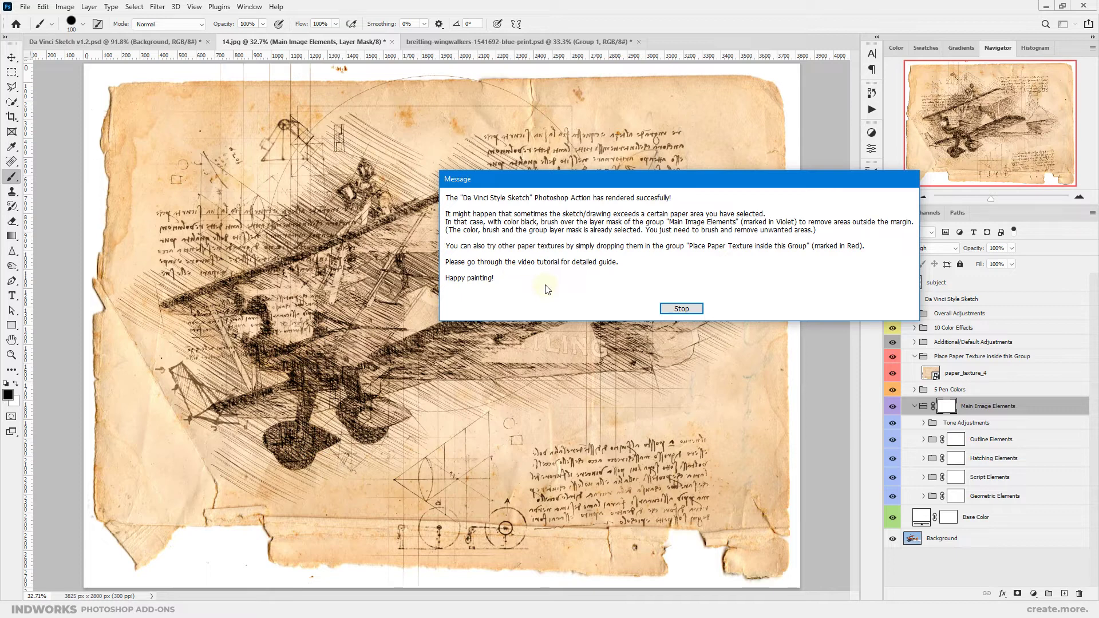
Dismiss the completion message once the Da Vinci Sketch action finishes rendering.
left_click(682, 310)
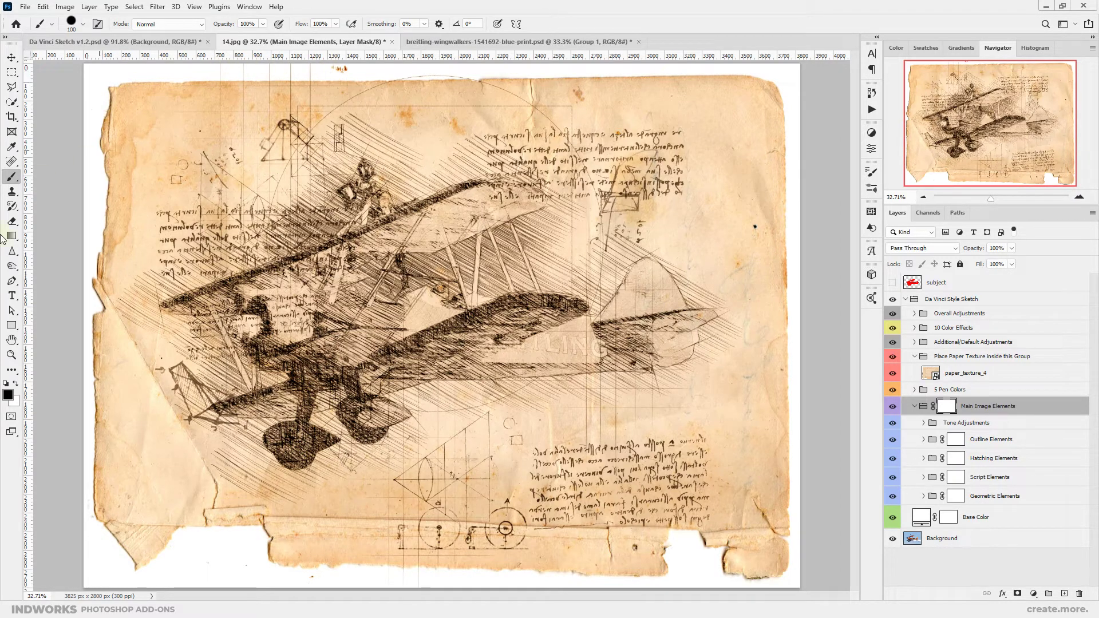
Hide the paper_texture_4 layer and drag paper_texture_5.jpg from the Paper Textures folder onto the canvas.
left_click(8, 399)
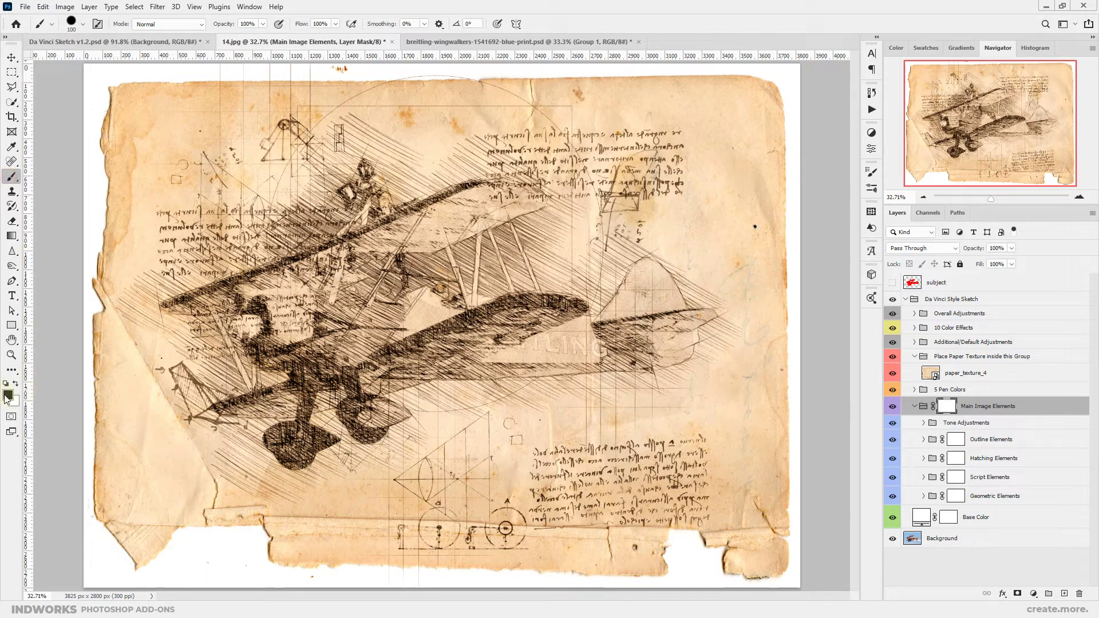
left_click(1082, 65)
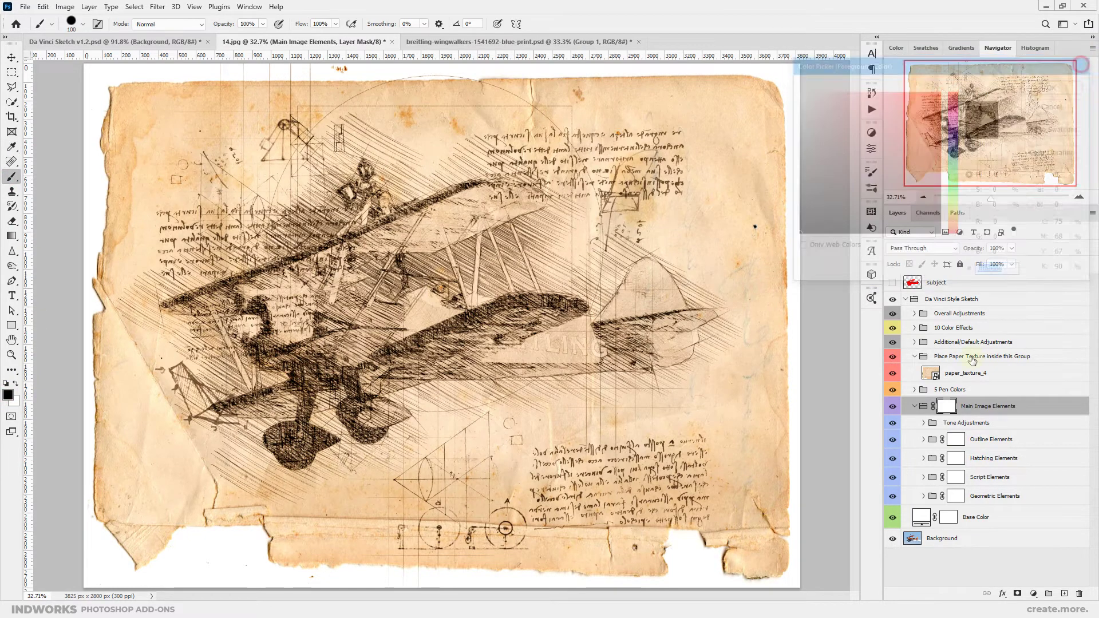
left_click(950, 407)
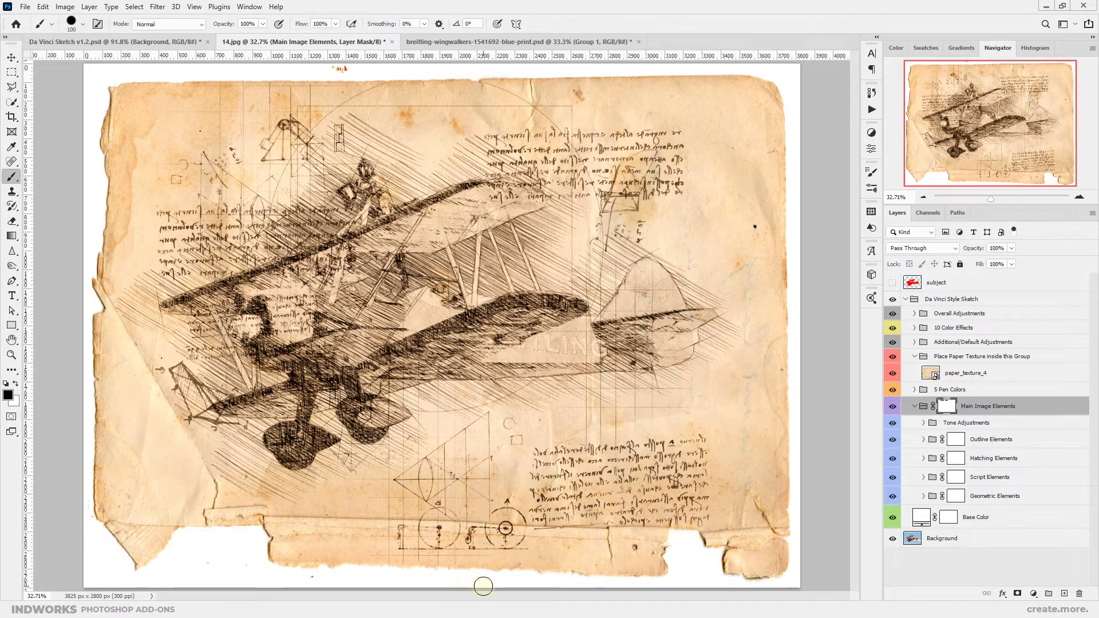
left_click(990, 376)
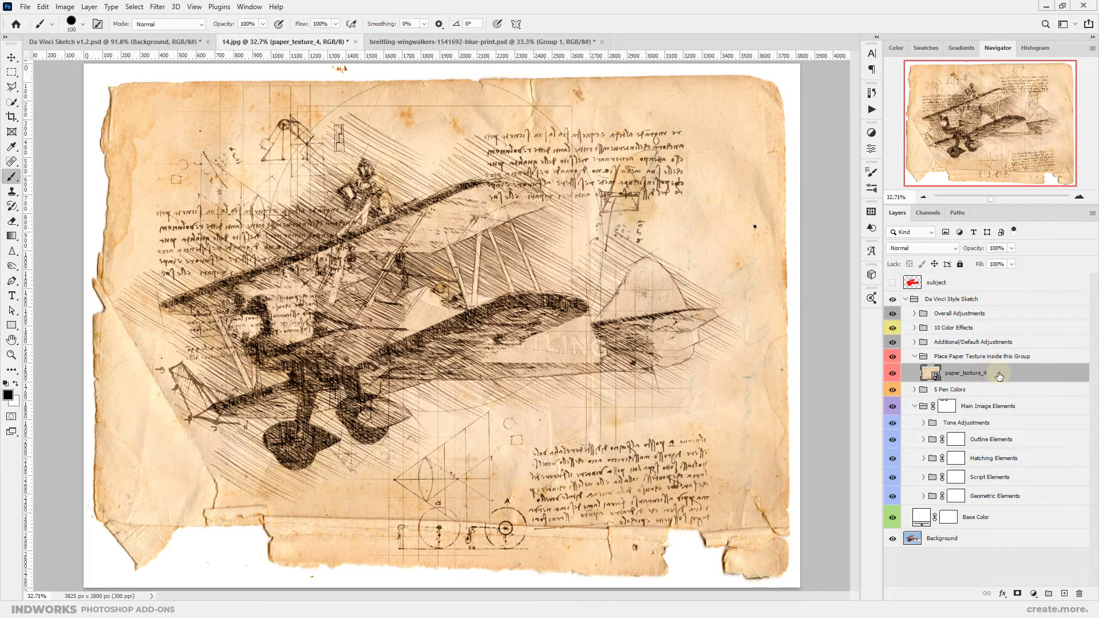
left_click(895, 375)
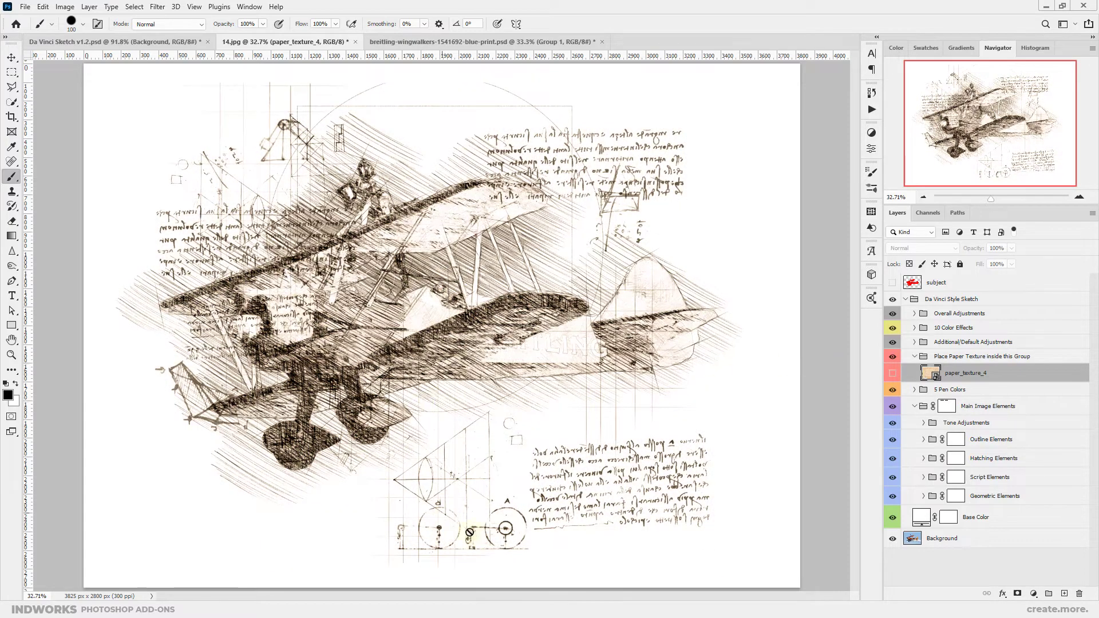
left_click(366, 609)
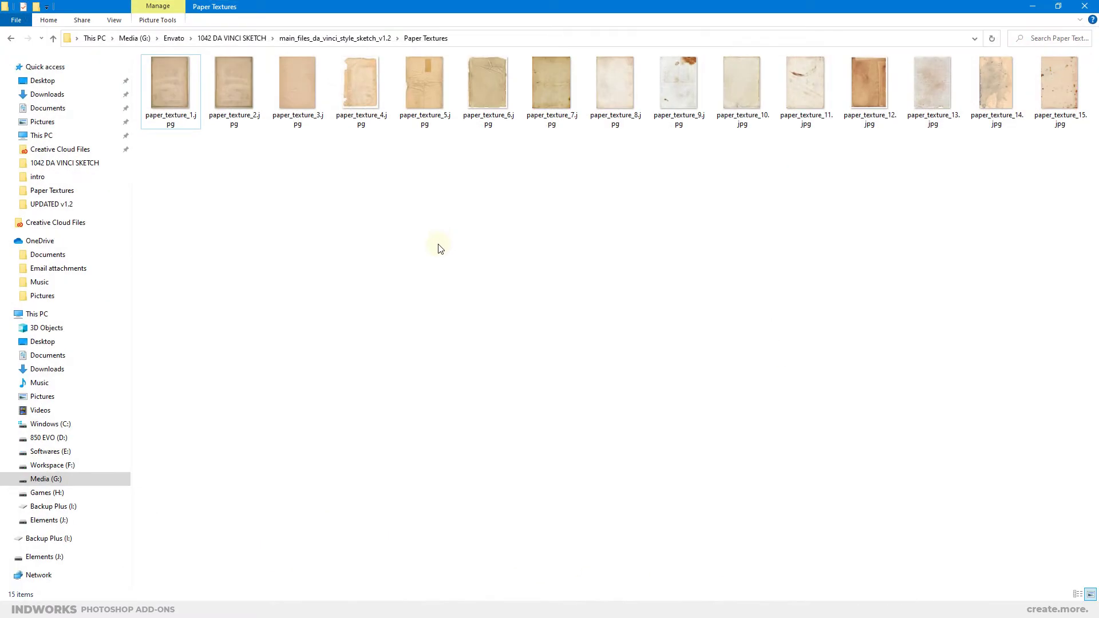
left_click_drag(422, 135, 634, 415)
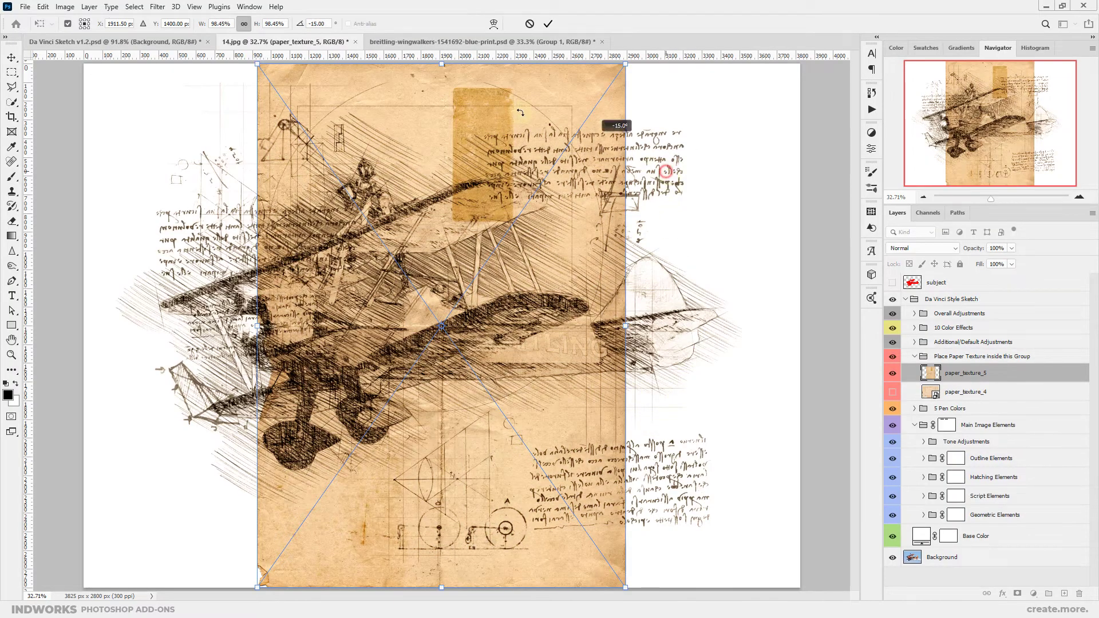
Rotate paper_texture_5 by -90°, stretch it to fill the canvas and commit the transform.
left_click_drag(630, 125, 265, 86)
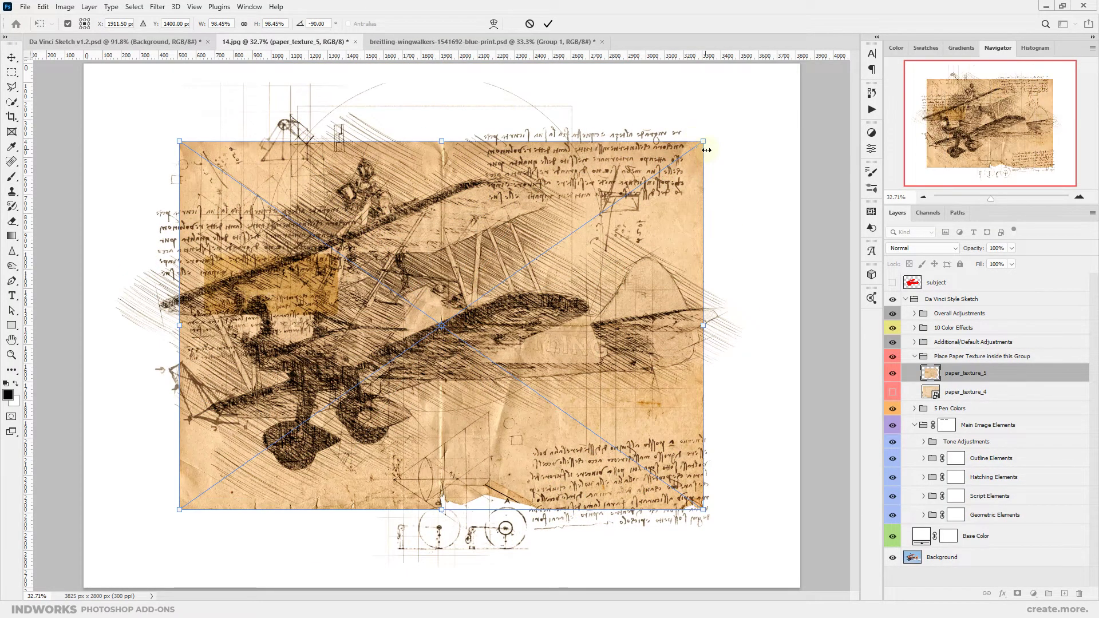
left_click_drag(704, 144, 801, 63)
left_click_drag(179, 509, 85, 587)
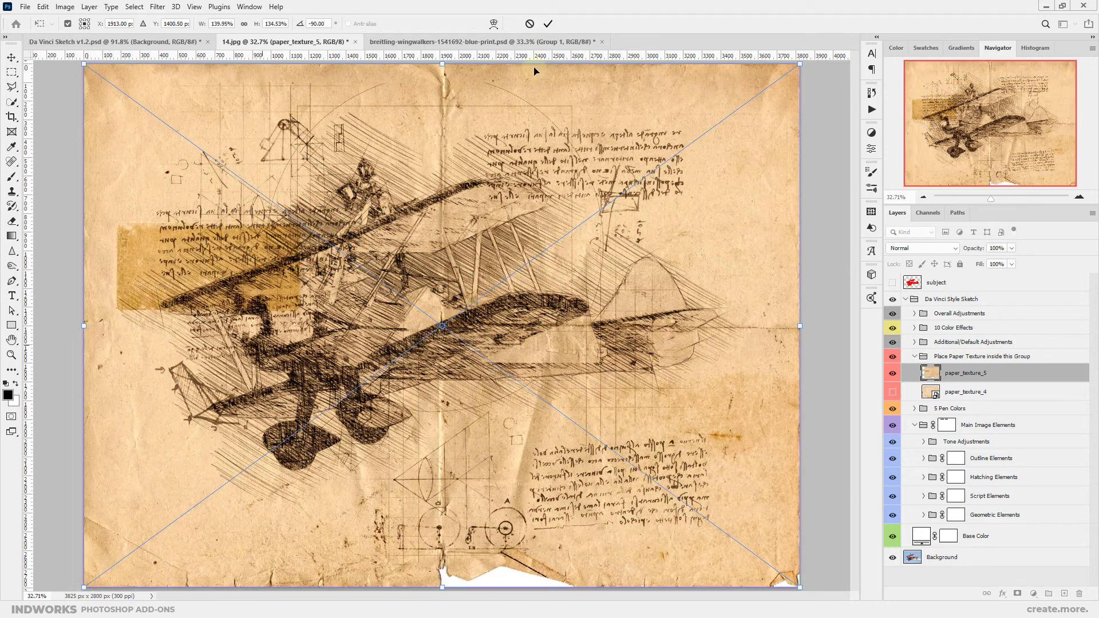
left_click(548, 23)
key("b")
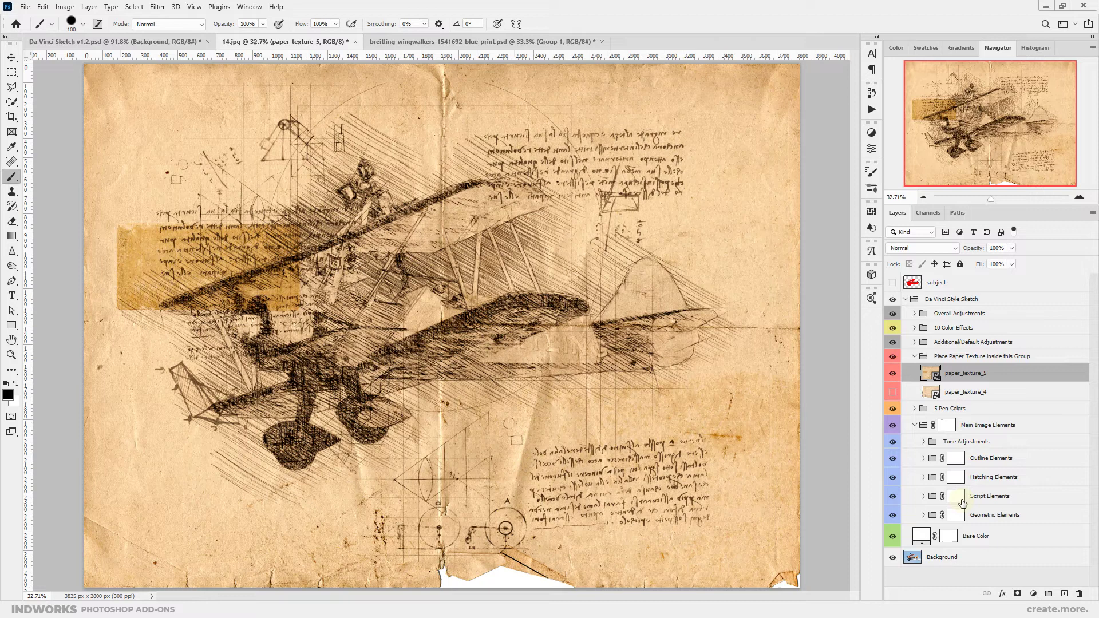
left_click(958, 535)
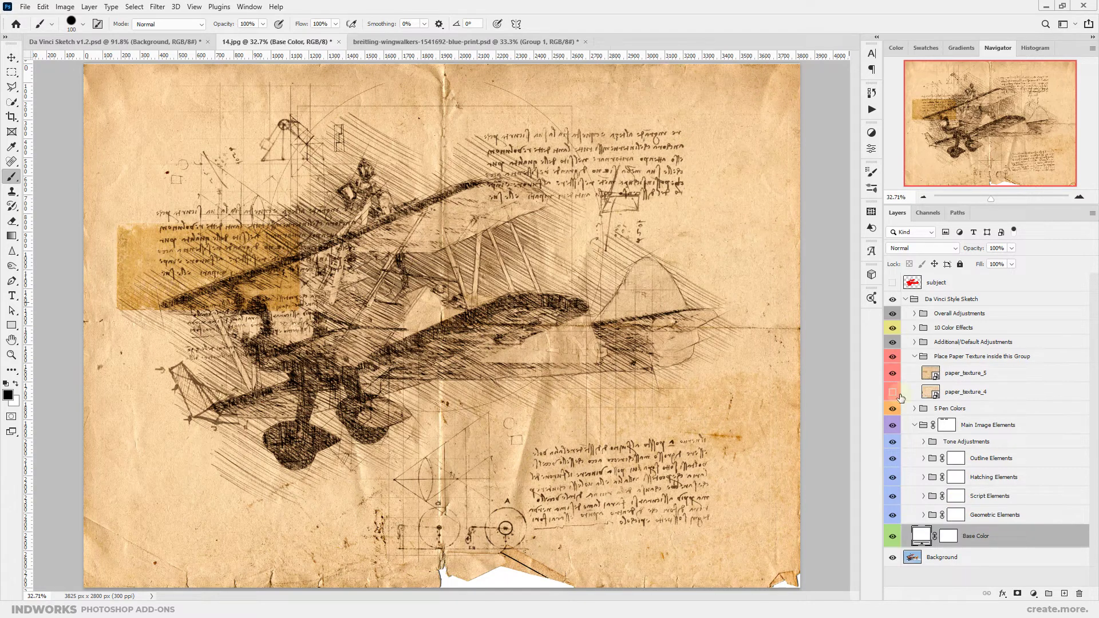
double_click(921, 536)
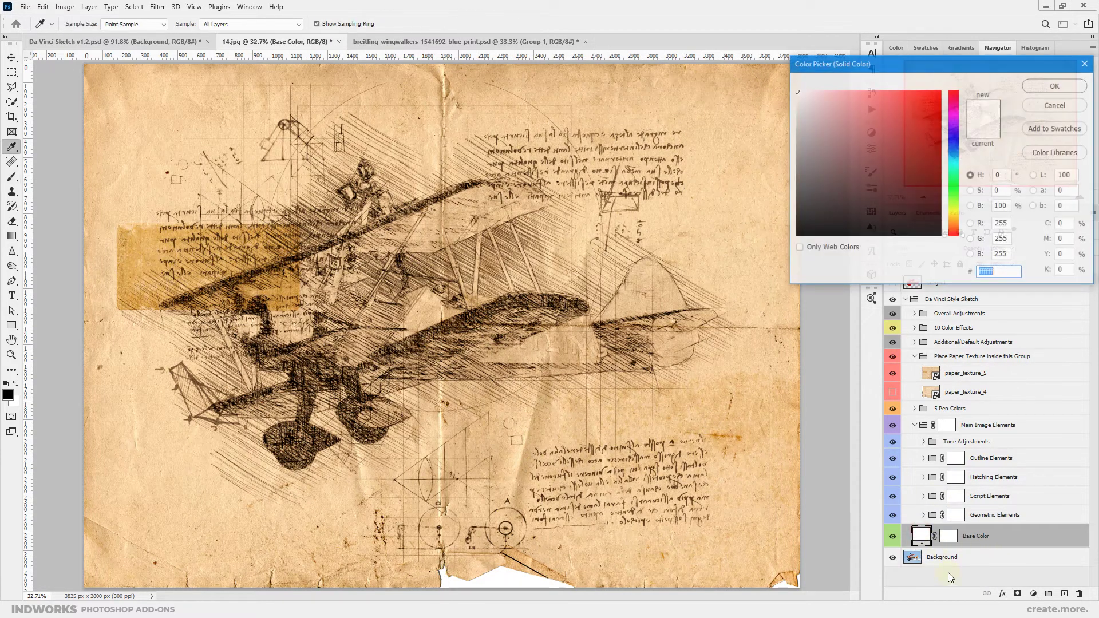
left_click(955, 218)
left_click(884, 140)
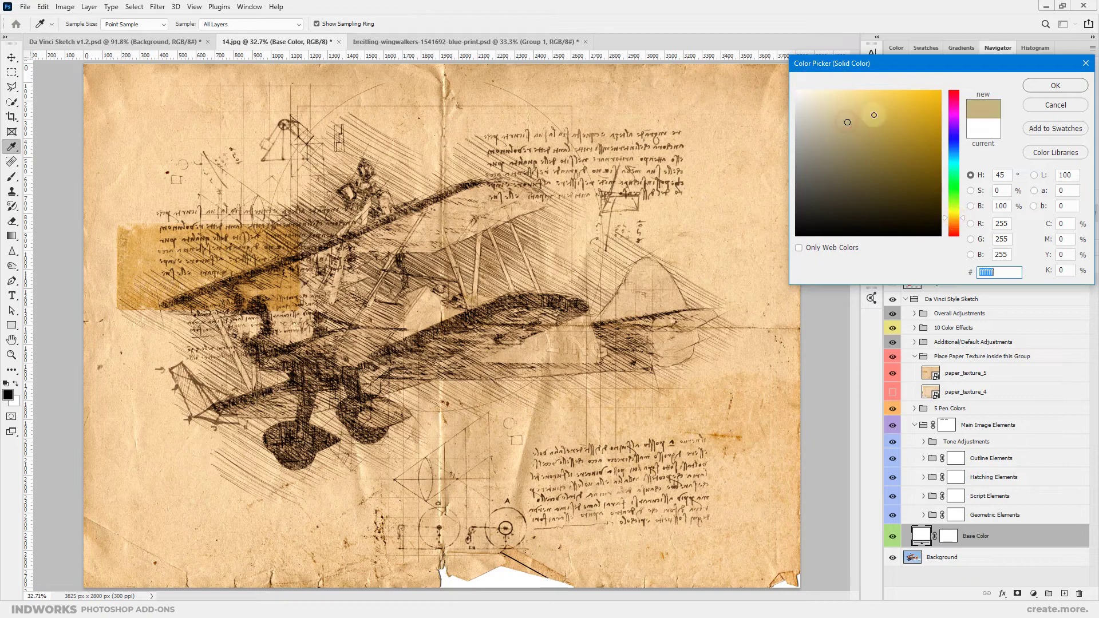
left_click(827, 90)
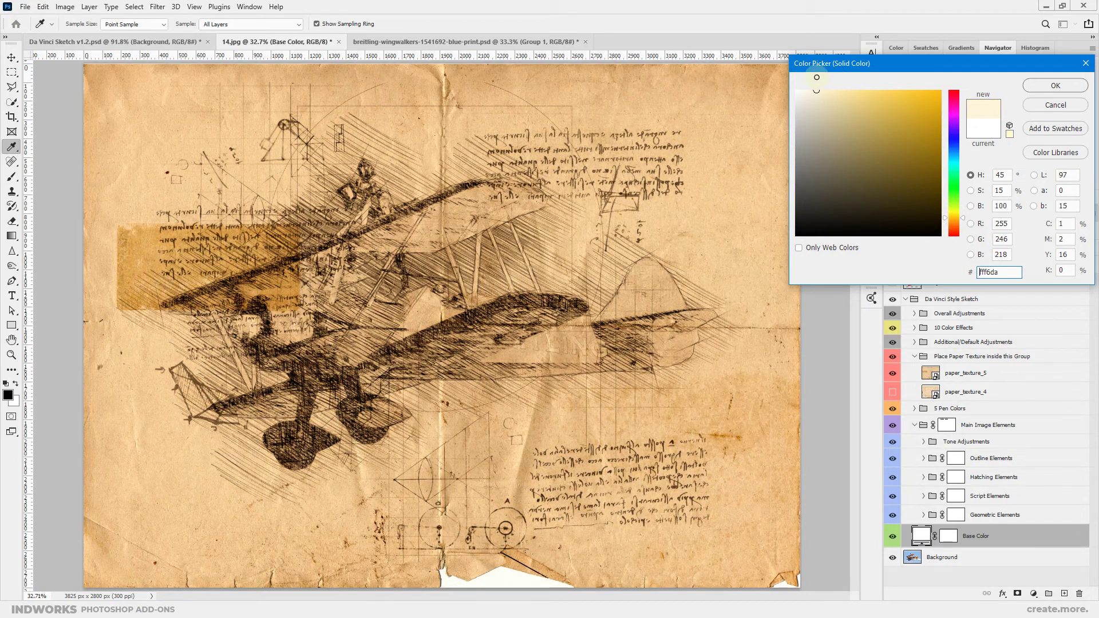
left_click_drag(953, 211, 961, 132)
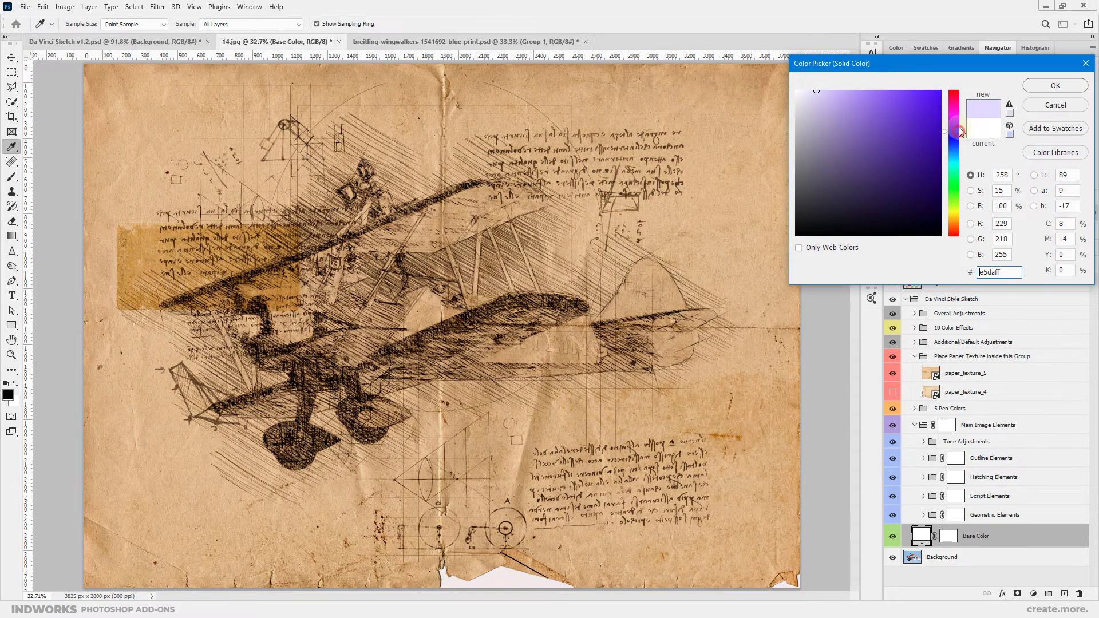
key("Escape")
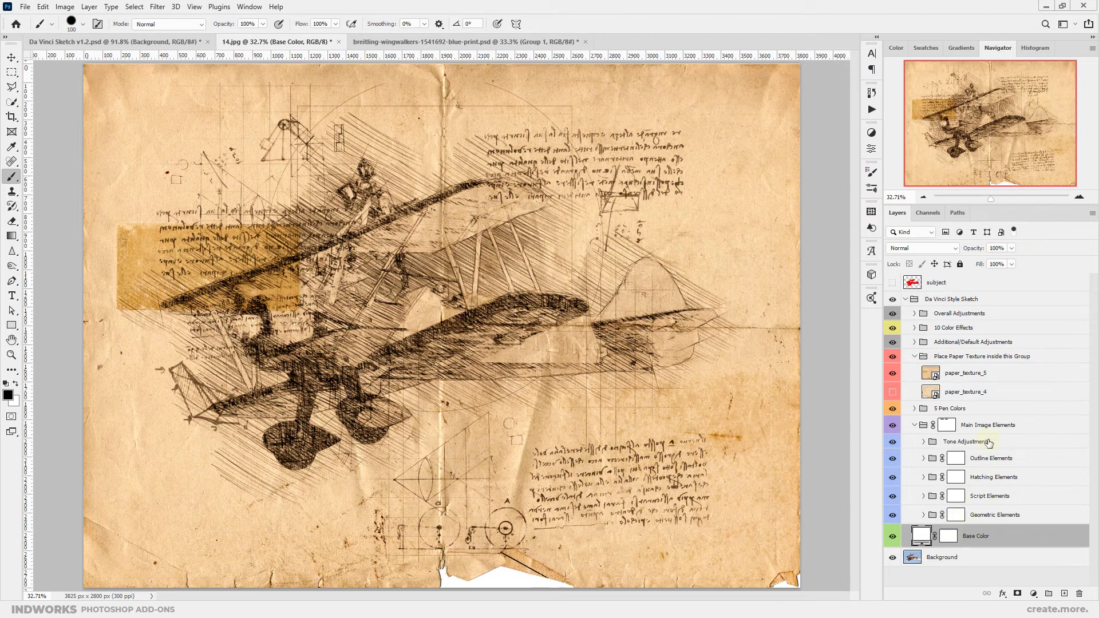
Preview the sketch, geometric, script, hatching and outline groups by hiding and reshowing each.
left_click(1005, 431)
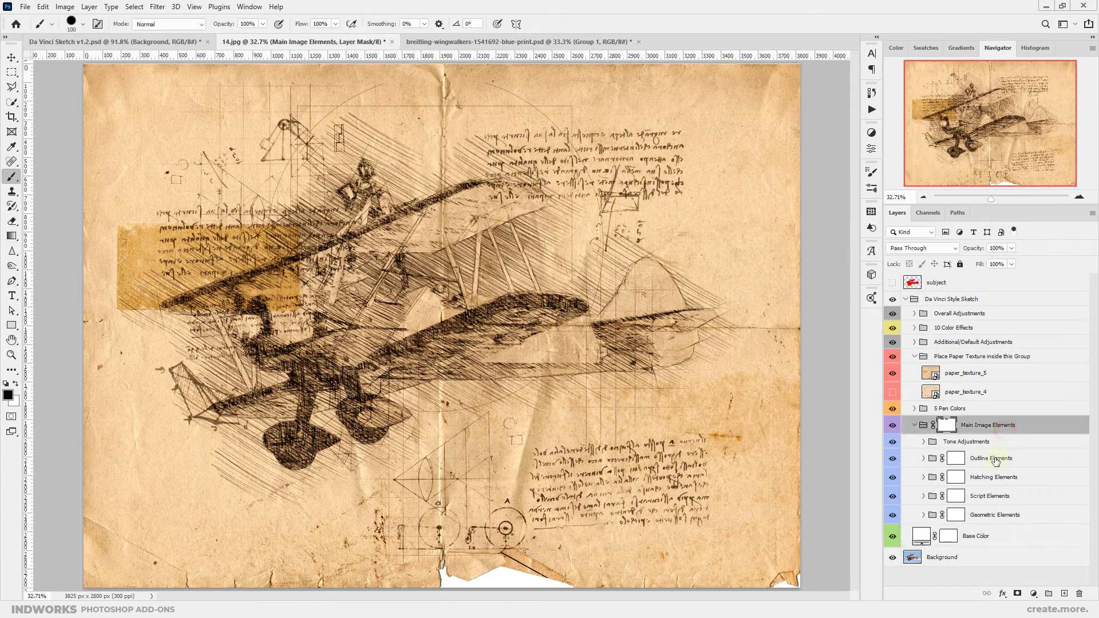
left_click(893, 425)
left_click(1010, 521)
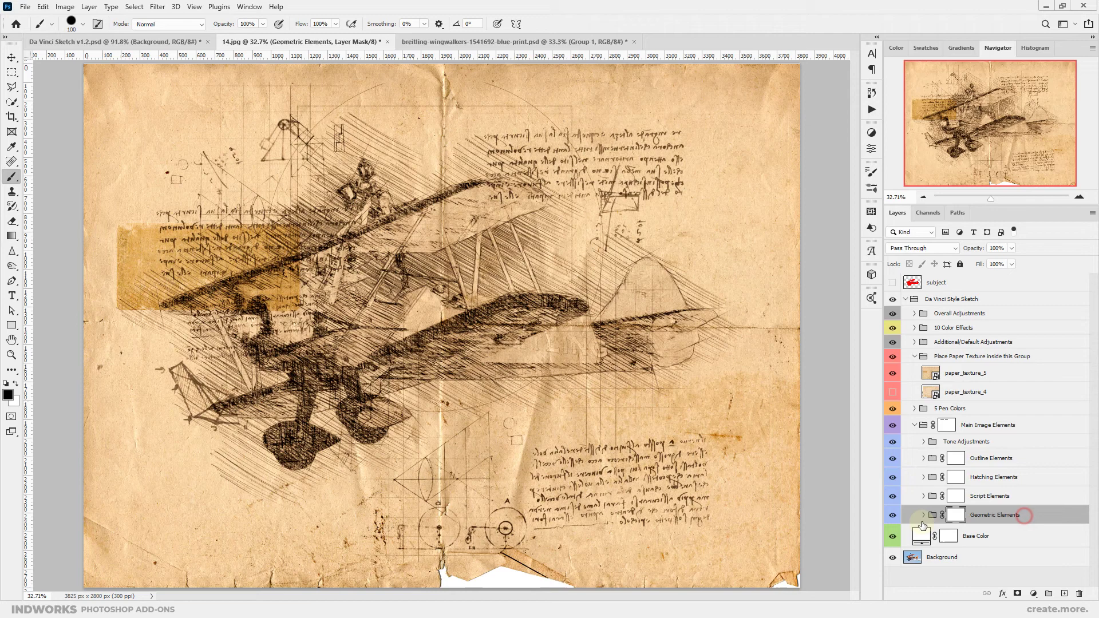
left_click(893, 515)
left_click(893, 515)
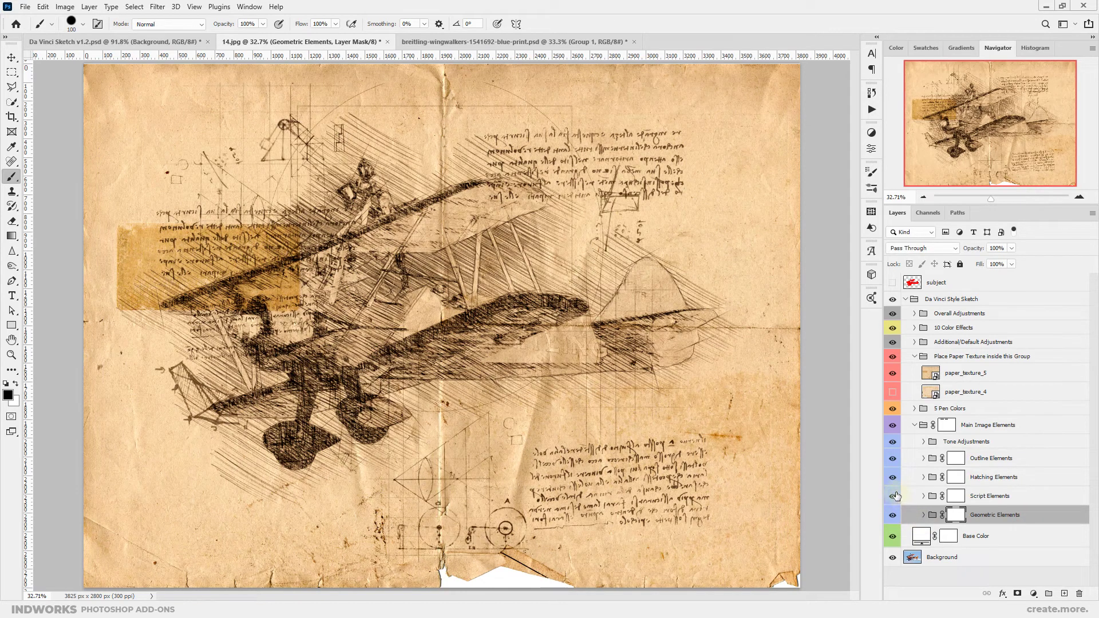
left_click(893, 496)
left_click(893, 496)
left_click(893, 477)
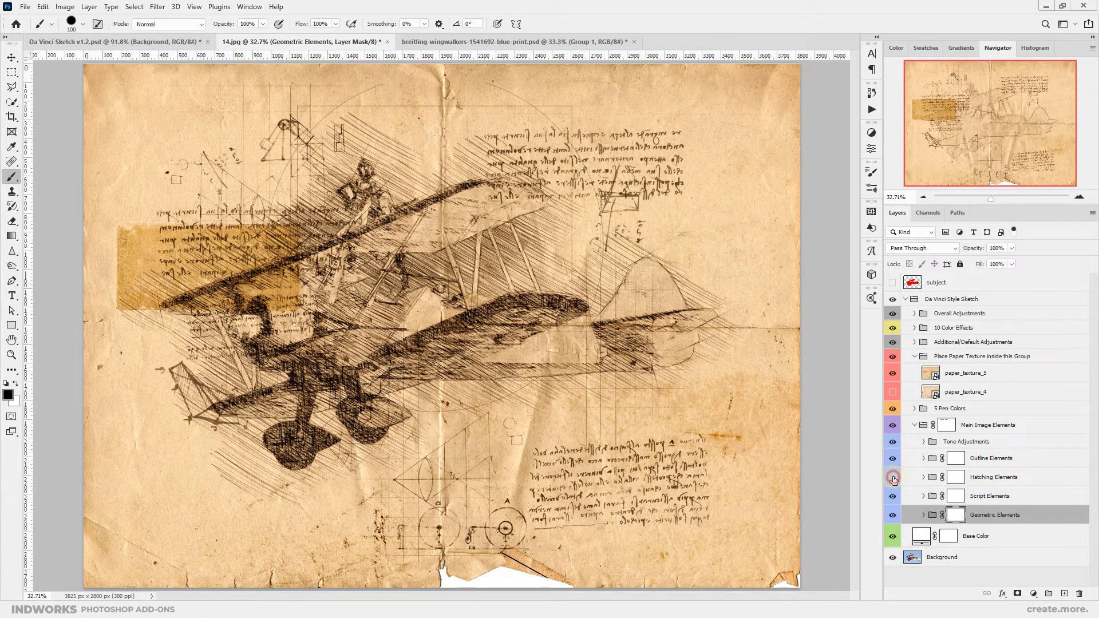
left_click(892, 477)
left_click(893, 460)
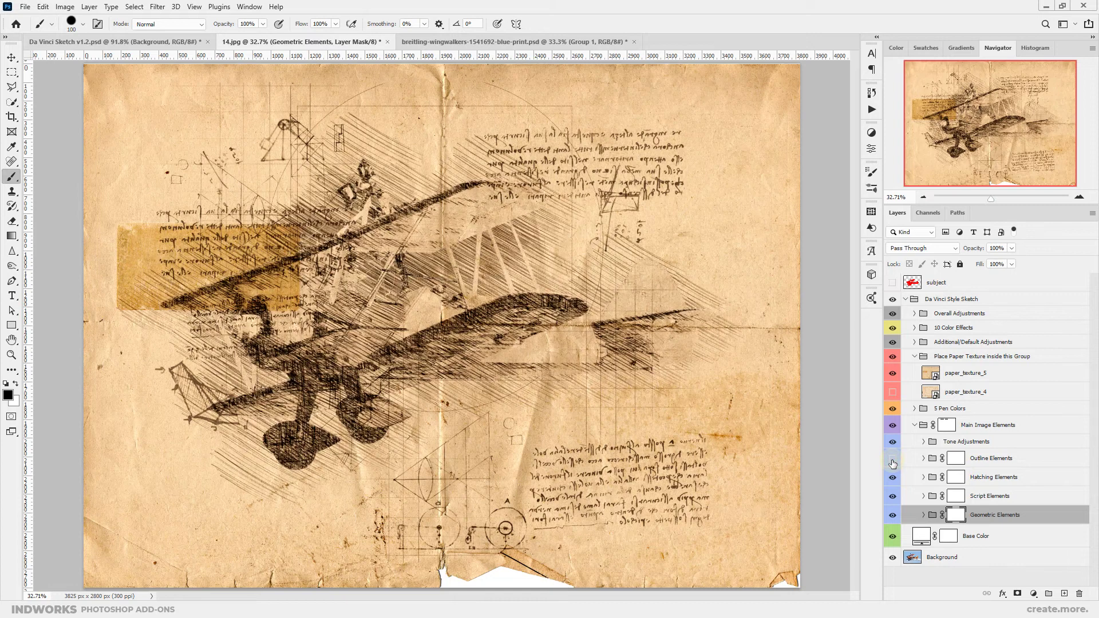
left_click(892, 459)
Expand the Geometric Elements group, then trial a 175 brush stroke on its mask and undo it.
left_click(923, 515)
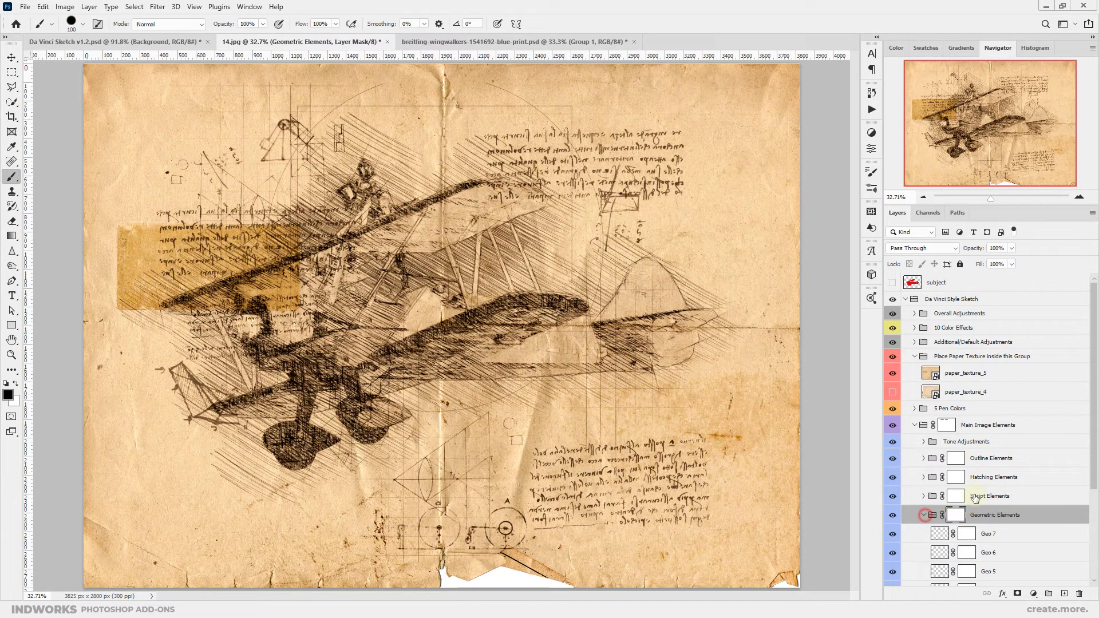
scroll(954, 487, "down", 1)
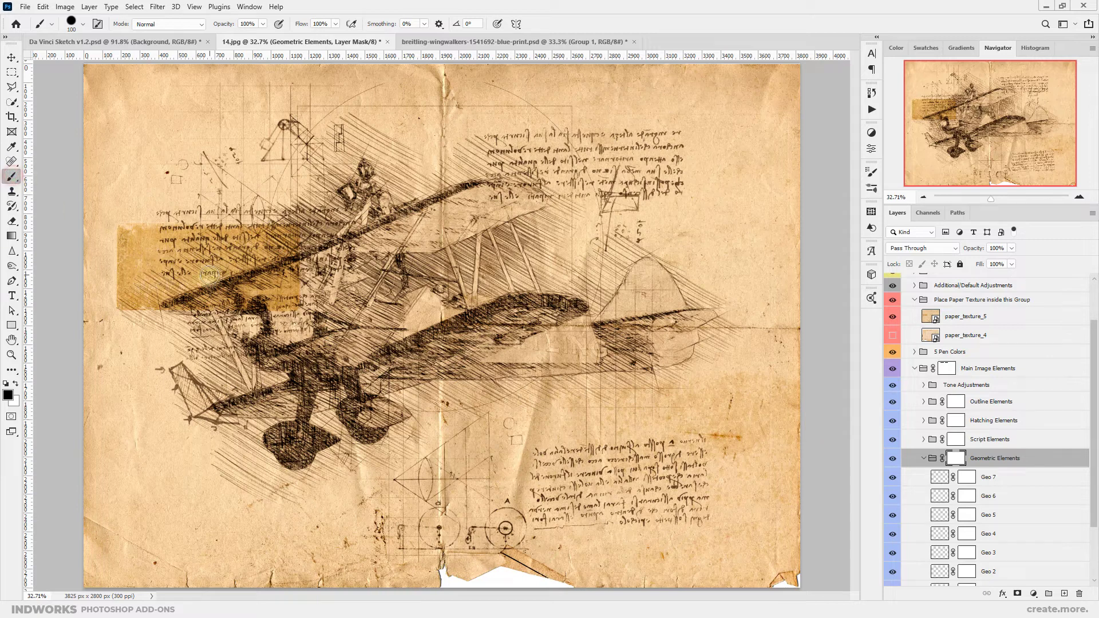
key("bracketright")
key("bracketright")
key("bracketright")
mouse_move(299, 102)
left_mouse_down()
mouse_move(418, 80)
mouse_move(495, 90)
mouse_move(549, 102)
mouse_move(575, 126)
mouse_move(574, 150)
left_mouse_up()
key("ctrl+z")
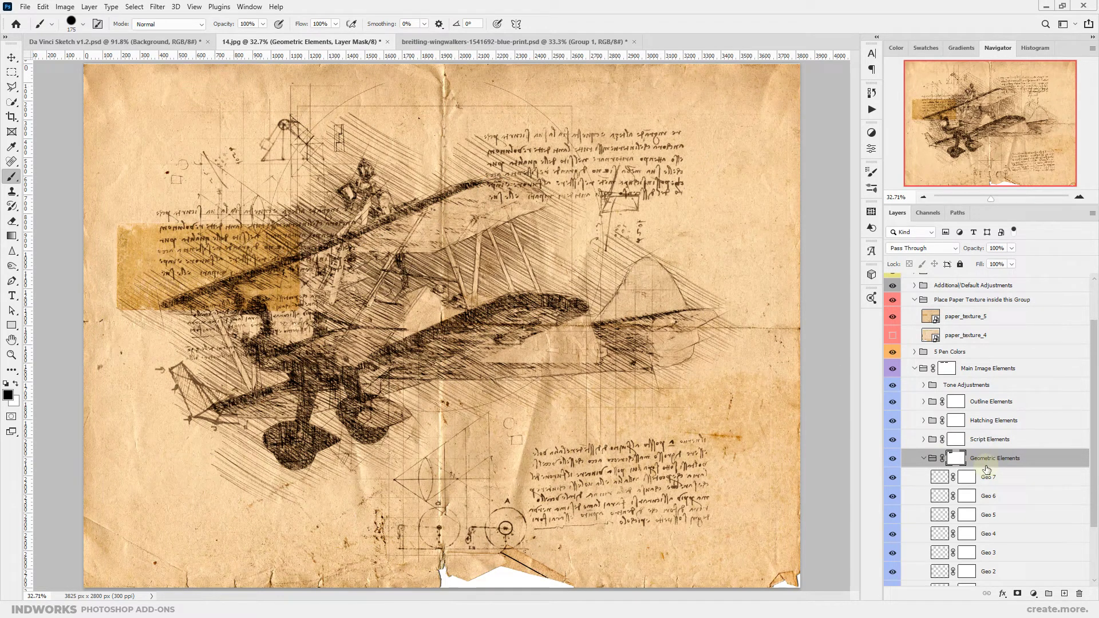
With the Move tool, shift the Geo 7 diagram left and the Geo 6 circles right.
left_click(1019, 458)
scroll(1022, 452, "down", 3)
left_click(1016, 403)
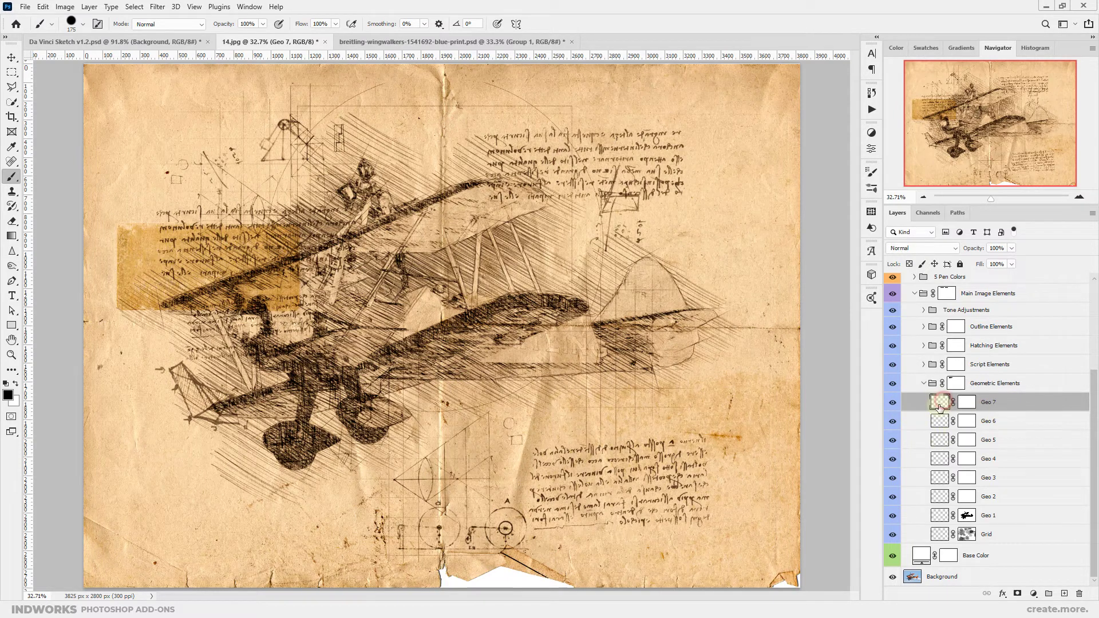
left_click(11, 58)
left_click_drag(370, 218, 193, 227)
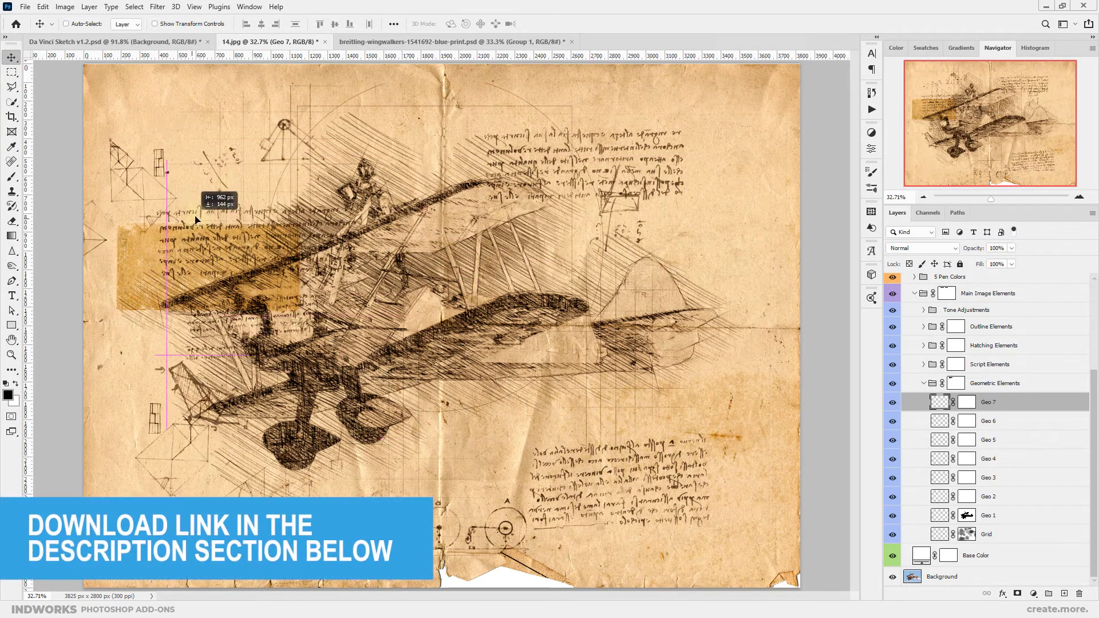
left_click(989, 421)
left_click_drag(437, 276, 587, 279)
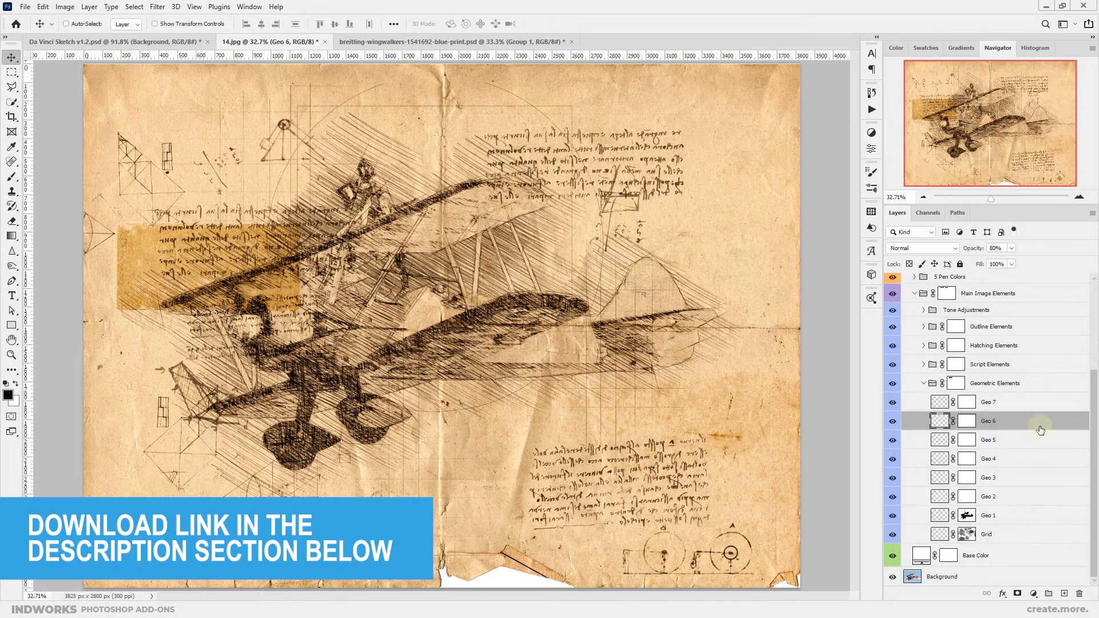
Move Geo 5 down across the page, Geo 4 toward the top right, and nudge Geo 2.
left_click(1030, 440)
left_click_drag(435, 372, 493, 495)
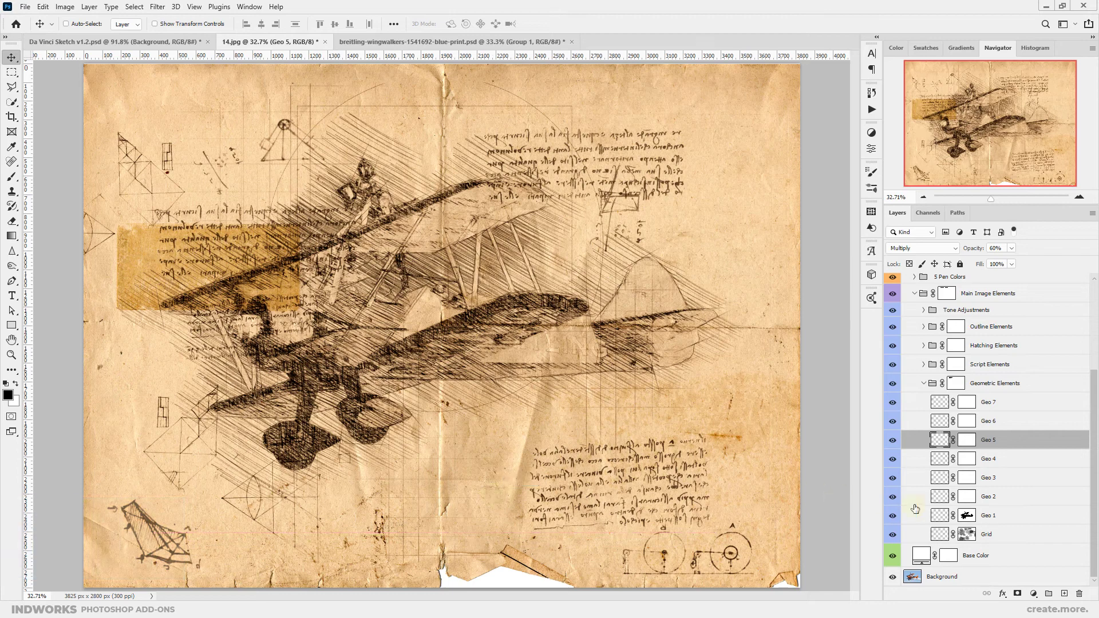
left_click(1018, 463)
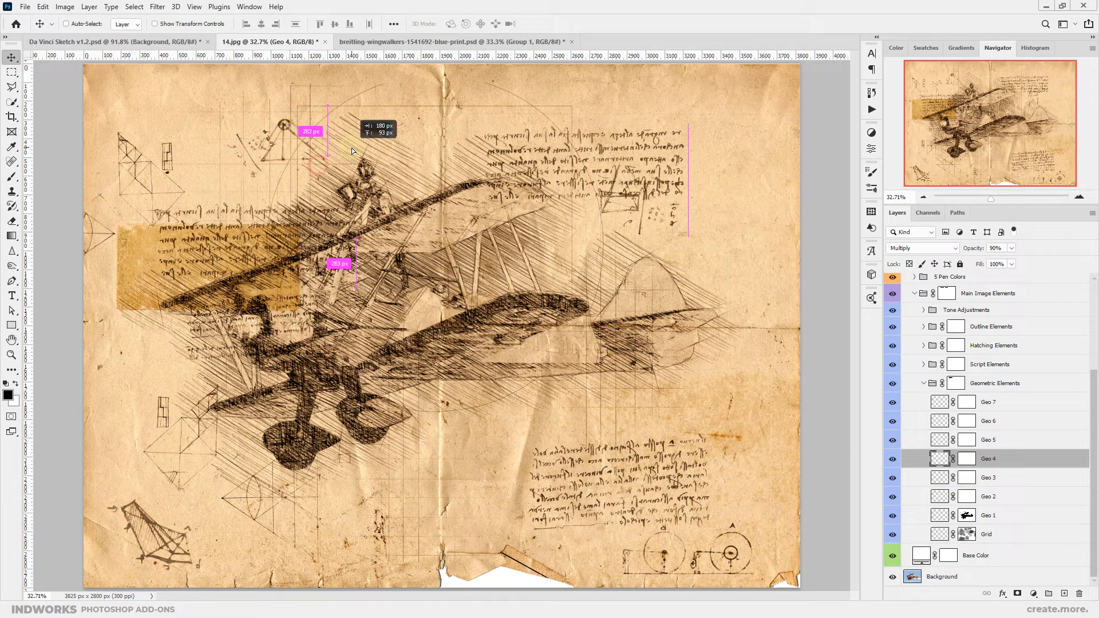
left_click_drag(352, 151, 458, 131)
left_click(485, 197, "ctrl")
left_click_drag(303, 205, 256, 190)
left_click(256, 189, "ctrl")
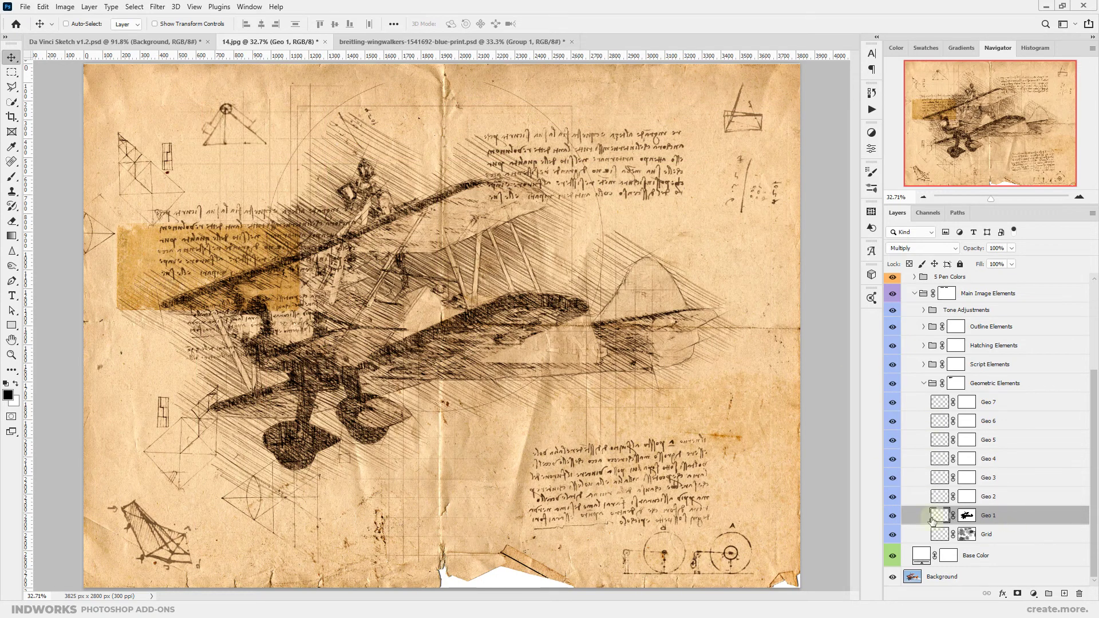
left_click(966, 405)
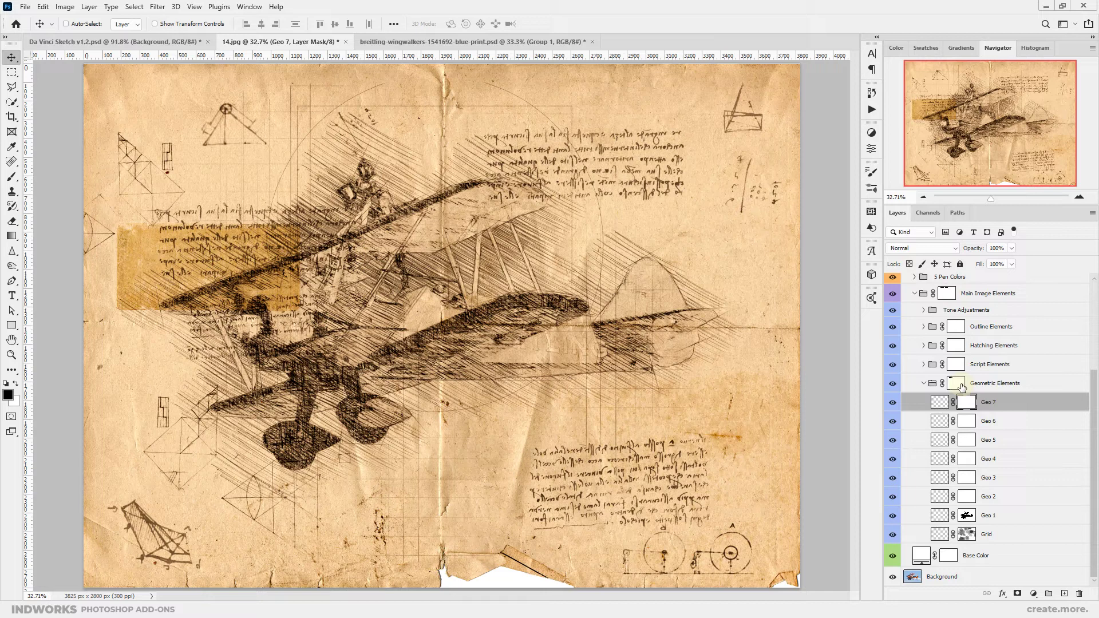
Expand the Script Elements group and move the Script 4 text up and to the left.
left_click(924, 384)
left_click(1011, 496)
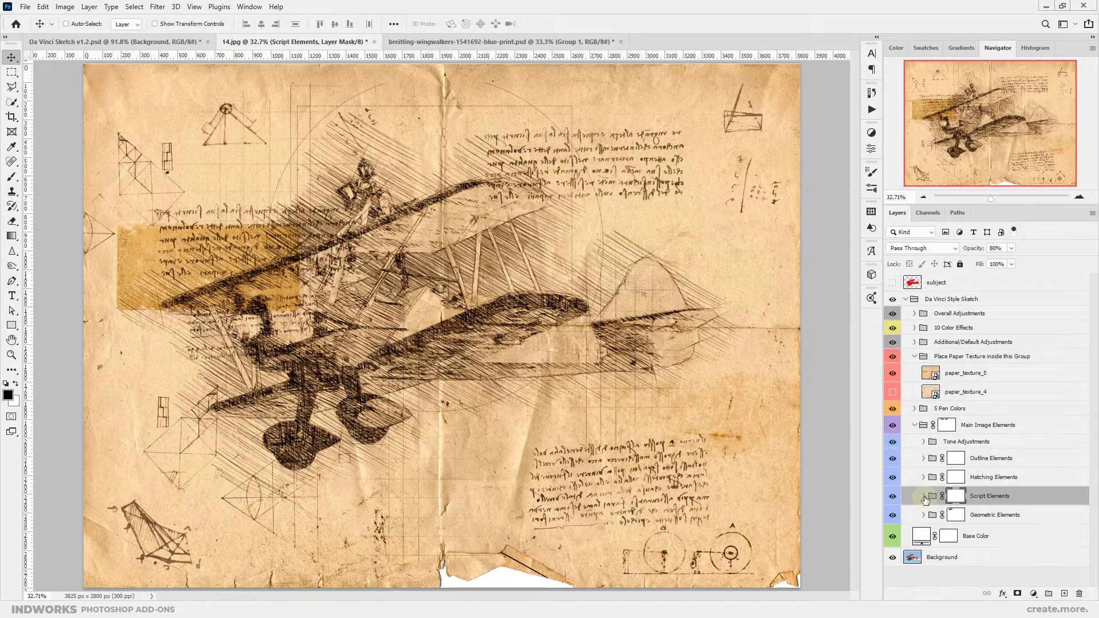
left_click(924, 496)
scroll(939, 481, "down", 3)
left_click(940, 461)
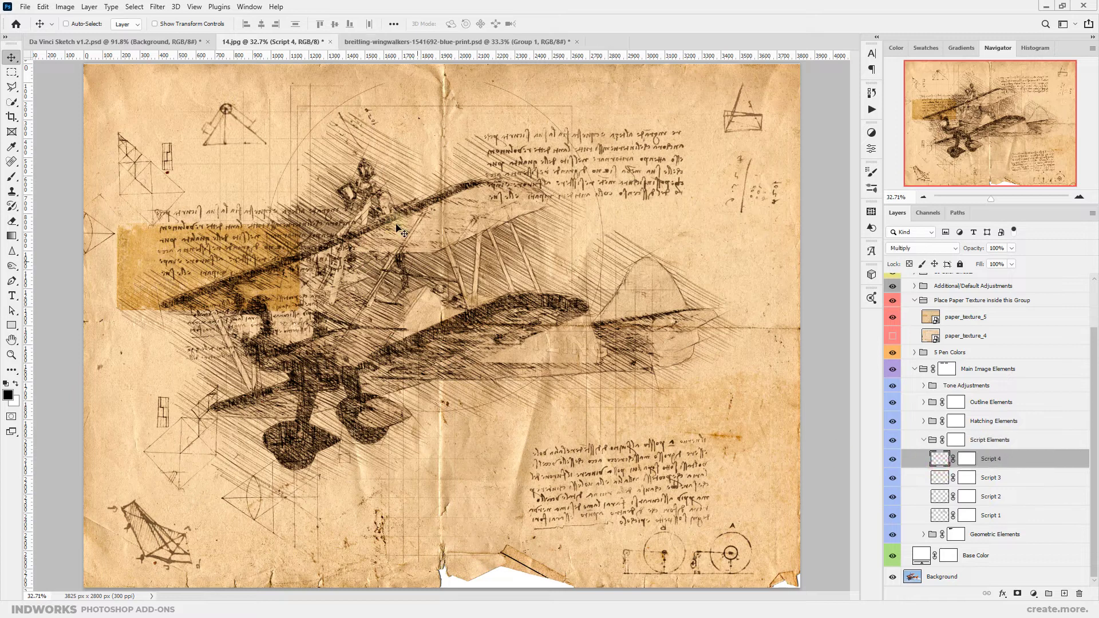
left_click_drag(399, 229, 229, 225)
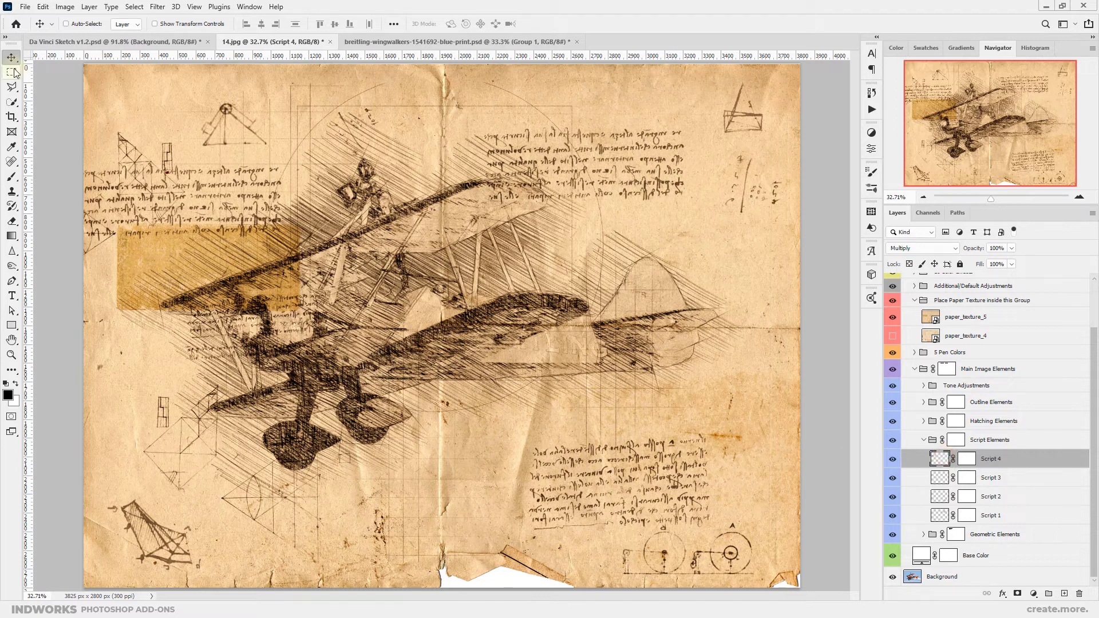
Scale Script 4 to about 75%, tilt it -9.22°, then make Script 3 visible.
key("ctrl+t")
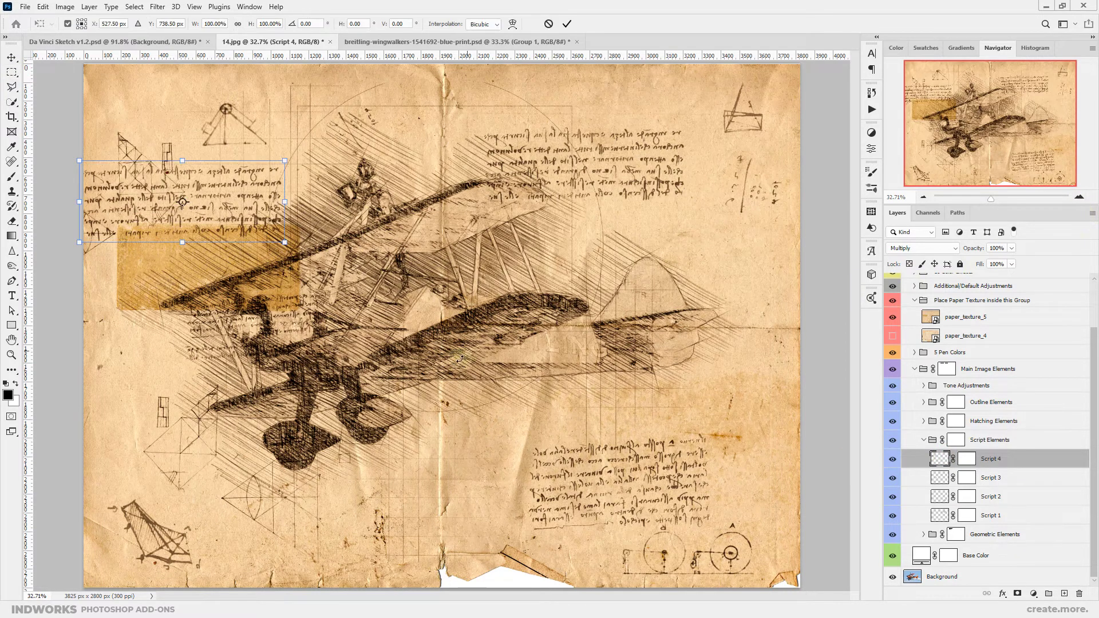
mouse_move(285, 161)
left_mouse_down()
mouse_move(232, 179)
mouse_move(278, 166)
left_mouse_up()
left_click(238, 23)
left_click_drag(204, 186, 246, 182)
key("Return")
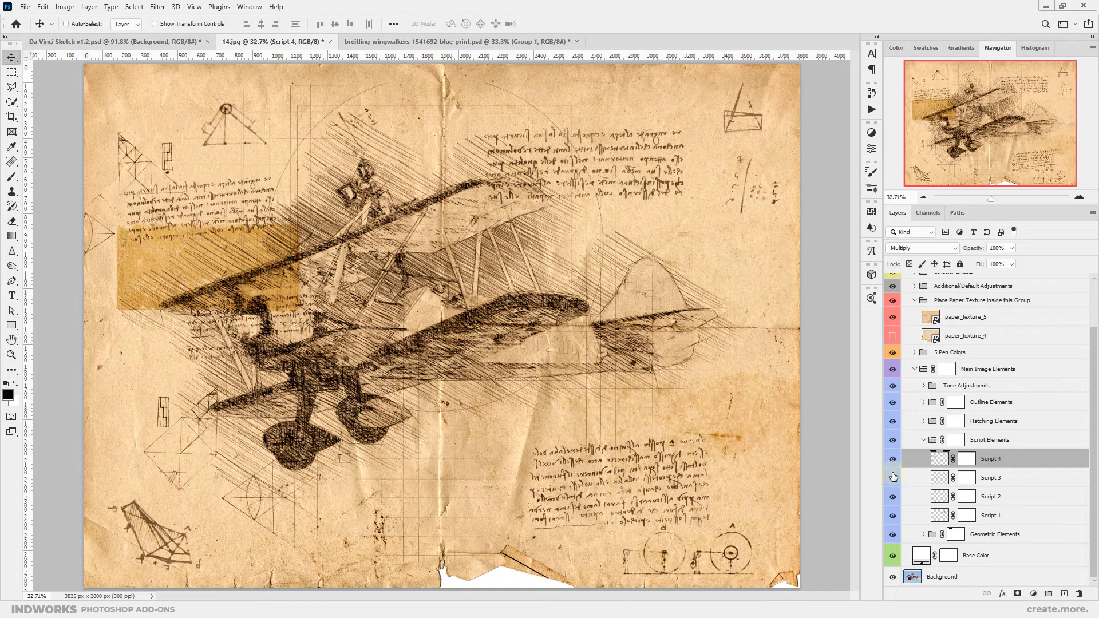
left_click(894, 477)
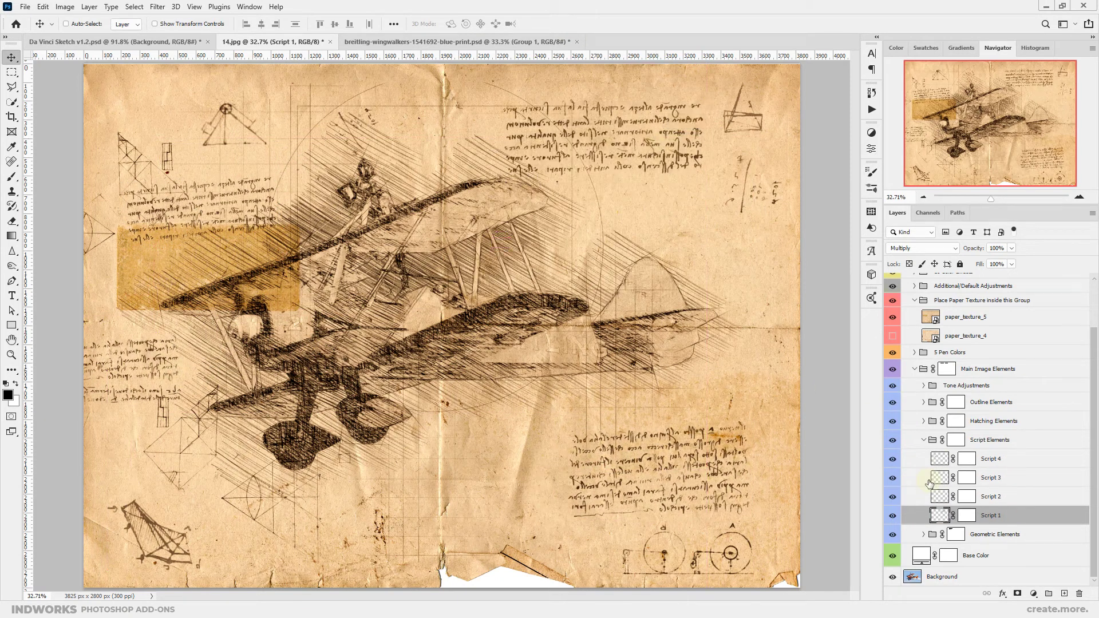
Collapse Script Elements and expand the Hatching Elements group to list its hatch layers.
left_click(939, 440)
left_click(924, 440)
left_click(939, 477)
left_click(924, 477)
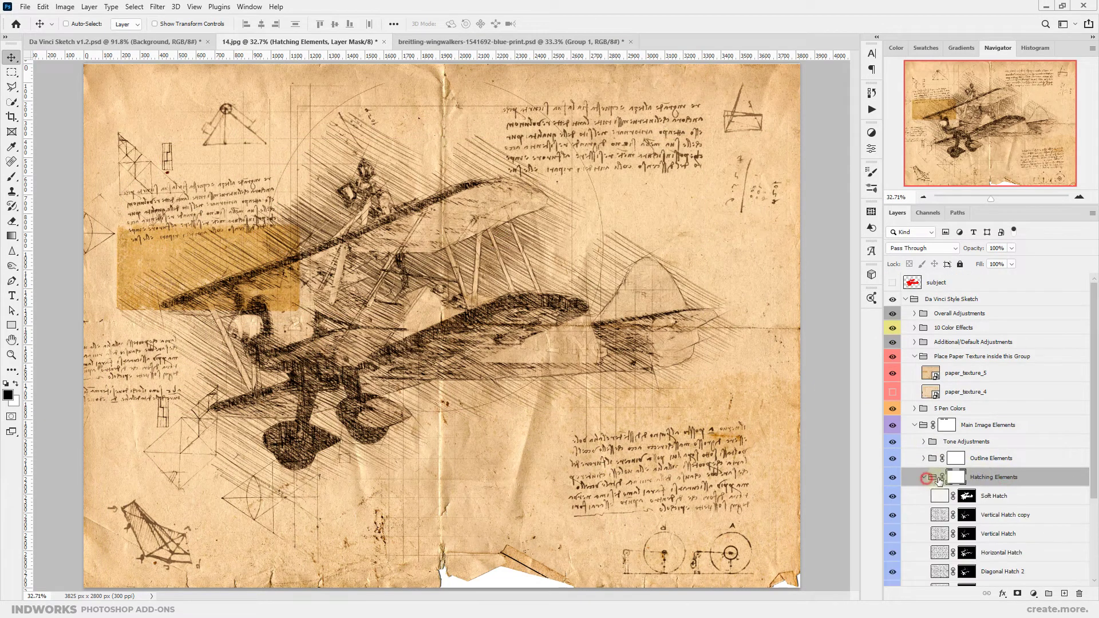
scroll(939, 479, "down", 3)
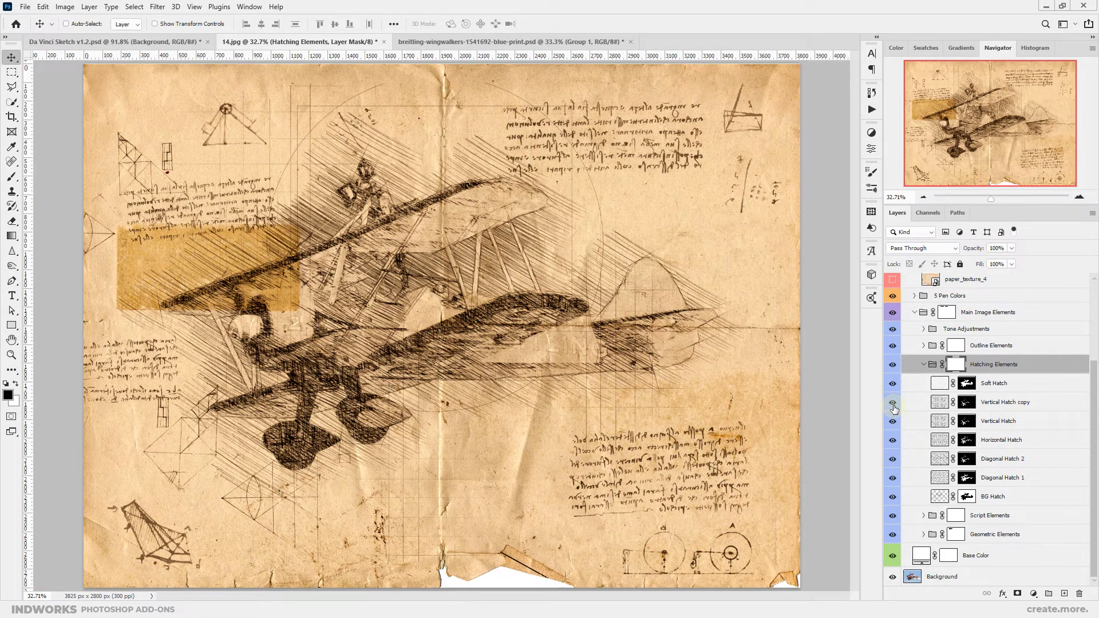
key("alt+bracketleft")
key("alt+bracketleft")
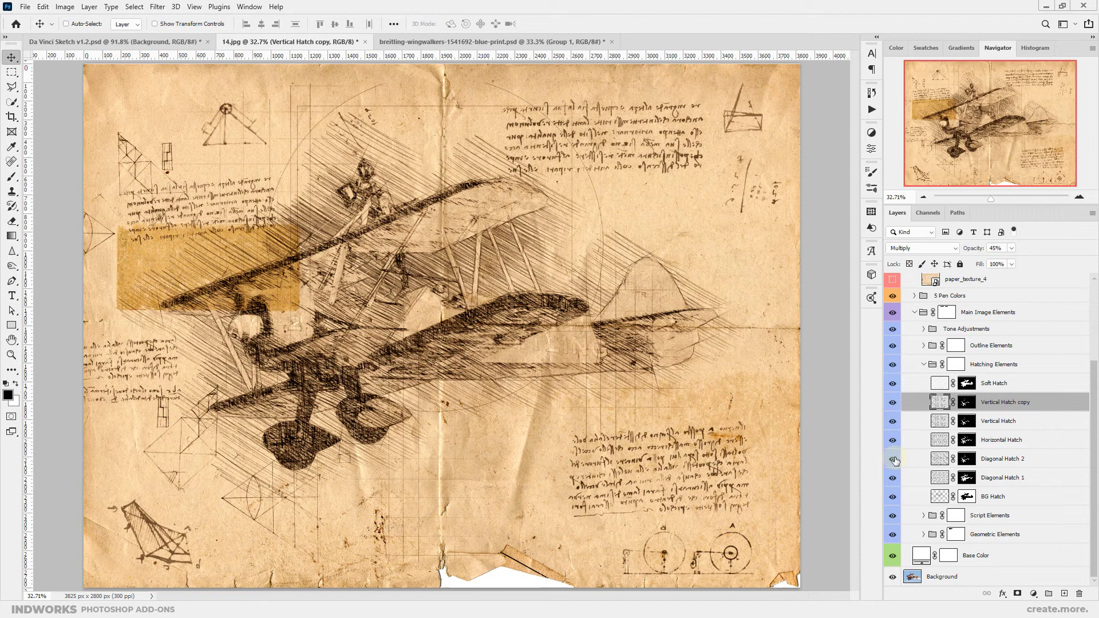
Duplicate the Diagonal Hatch 2 layer and hide the new copy.
left_click(1041, 461)
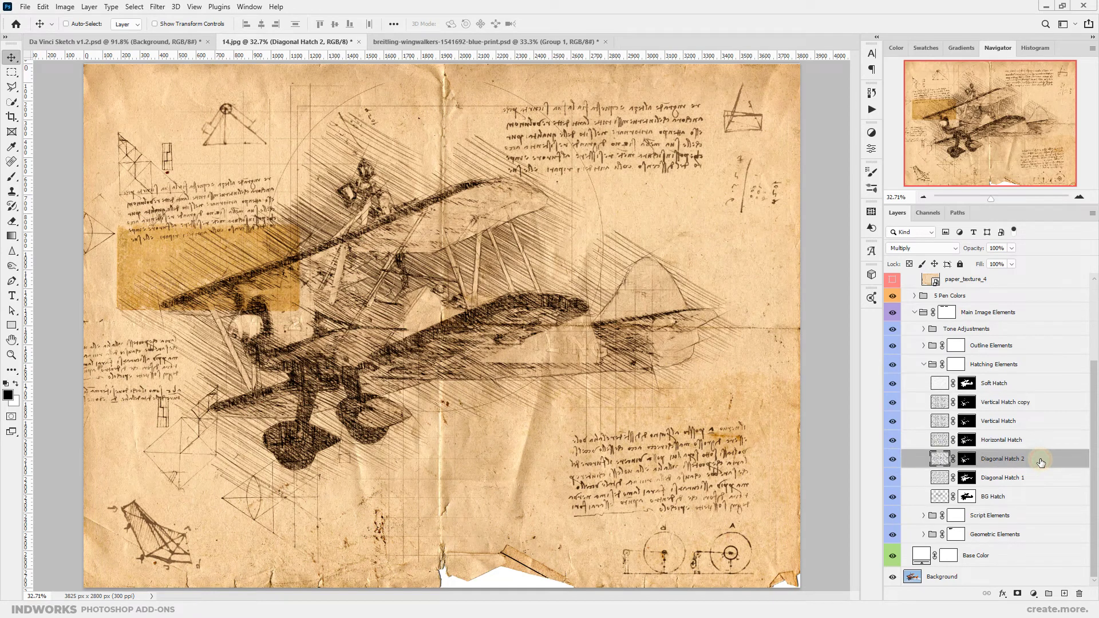
right_click(1058, 462)
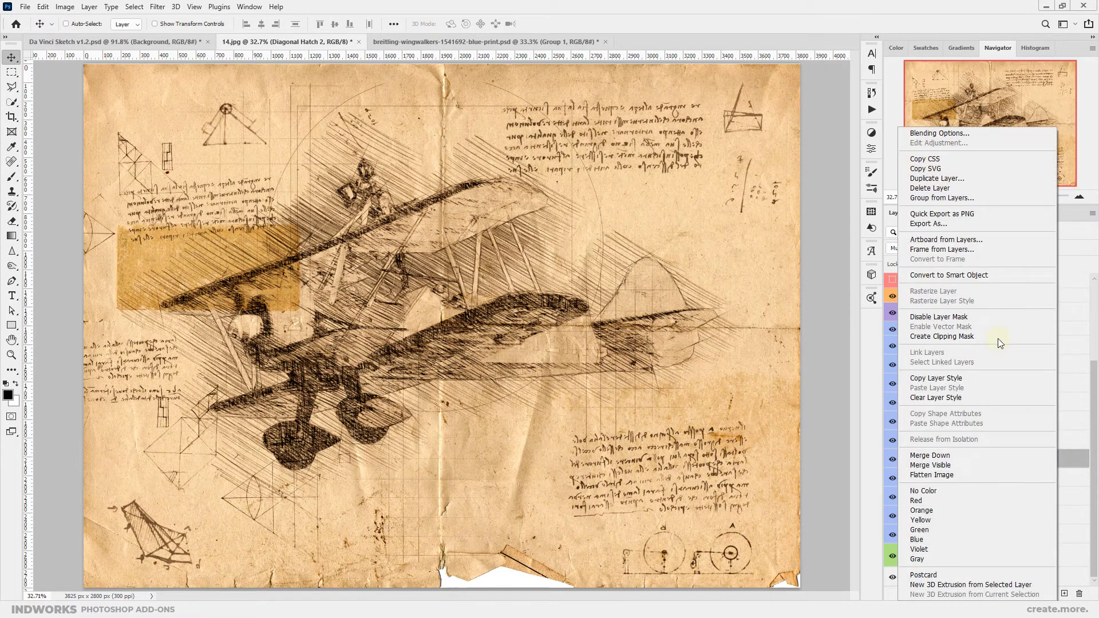
left_click(940, 180)
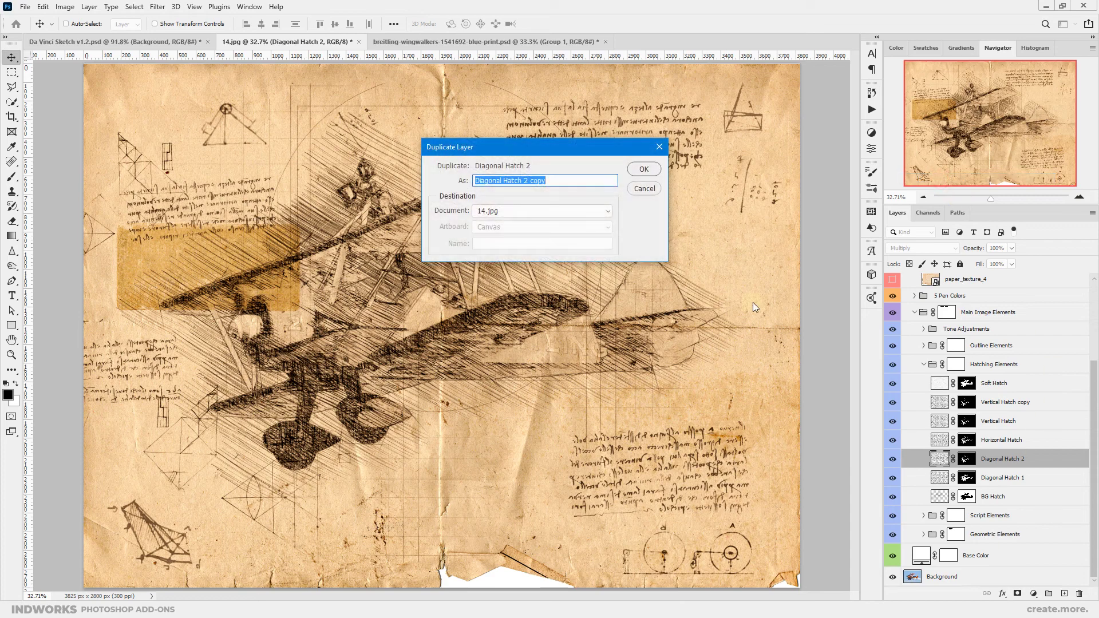
left_click(644, 169)
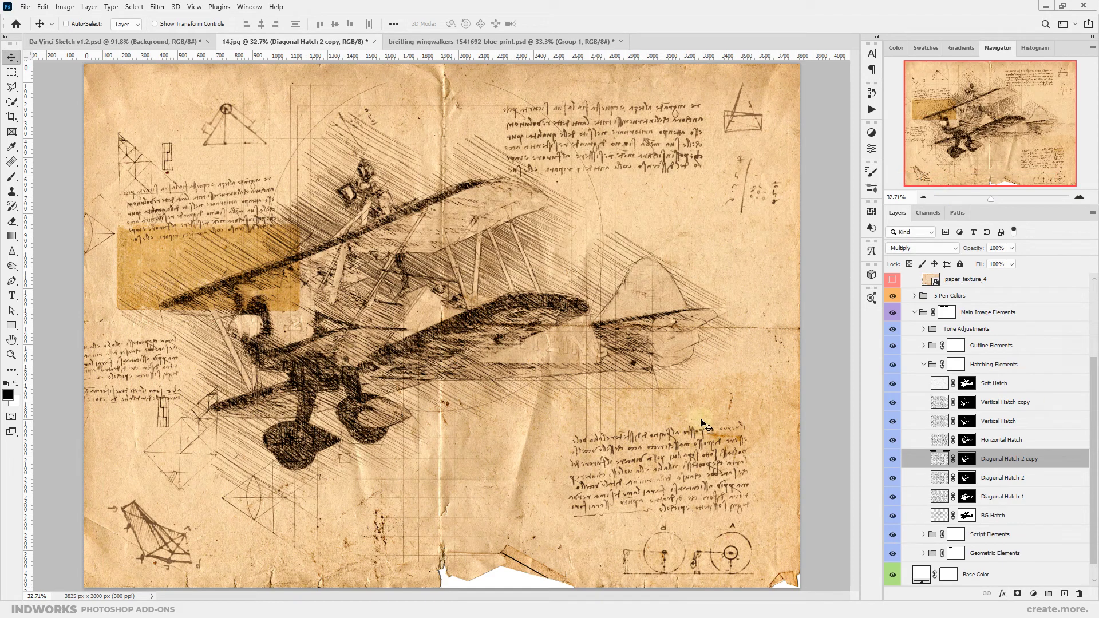
left_click(893, 459)
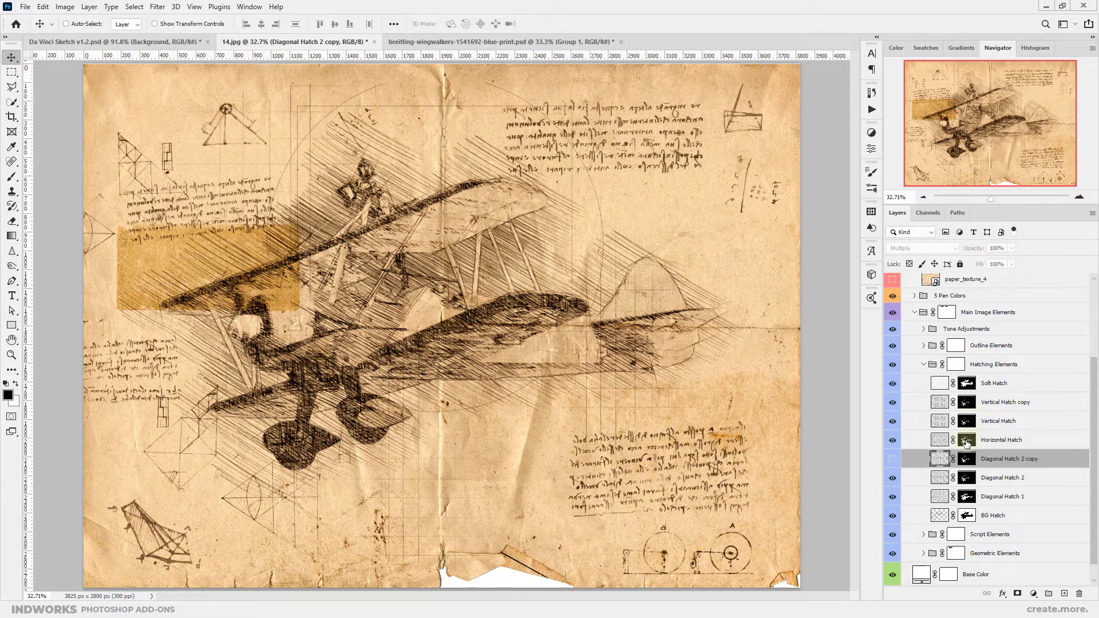
Trial painting out hatching on the Horizontal Hatch and group masks with a 1000 px soft brush, reverting each.
left_click(967, 439)
left_click(12, 177)
mouse_move(366, 312)
left_mouse_down()
mouse_move(280, 351)
mouse_move(323, 297)
mouse_move(387, 322)
mouse_move(374, 355)
mouse_move(264, 406)
left_mouse_up()
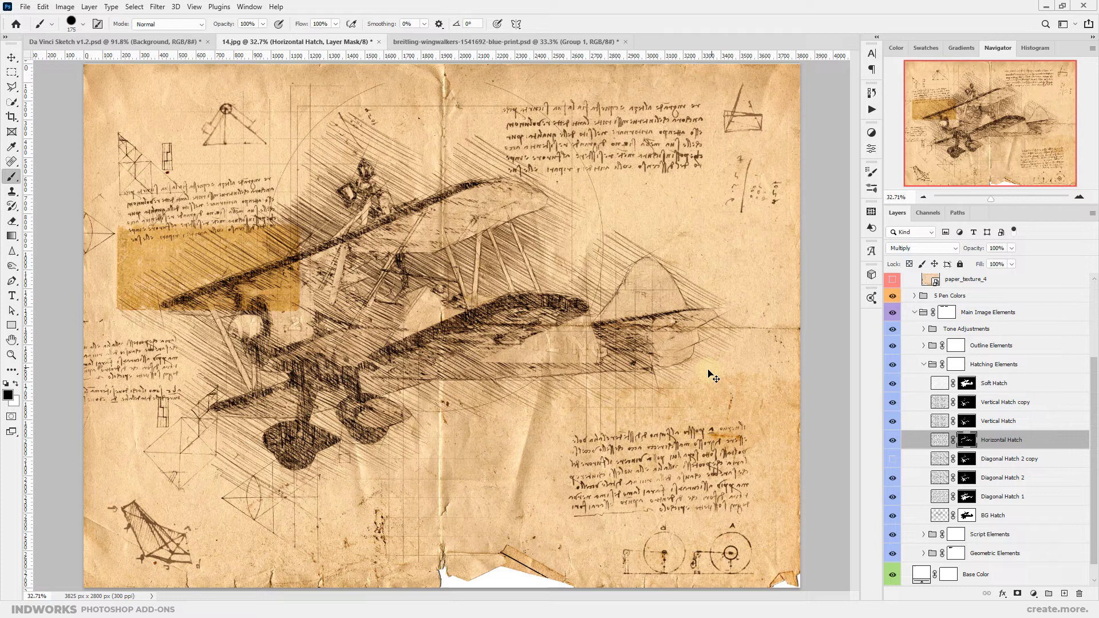
key("ctrl+z")
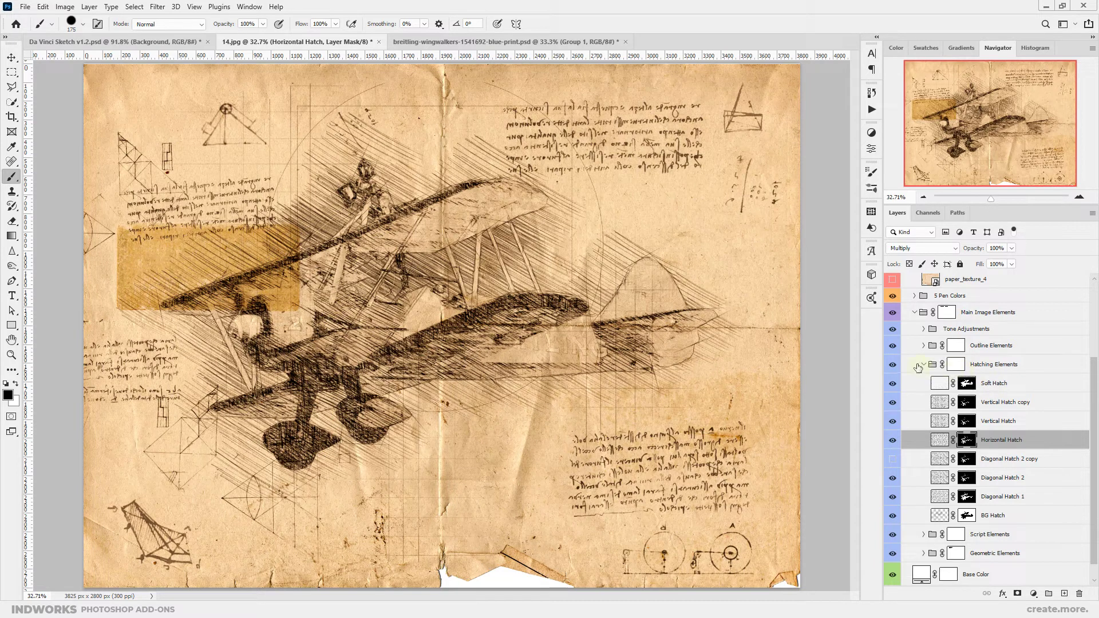
left_click(921, 365)
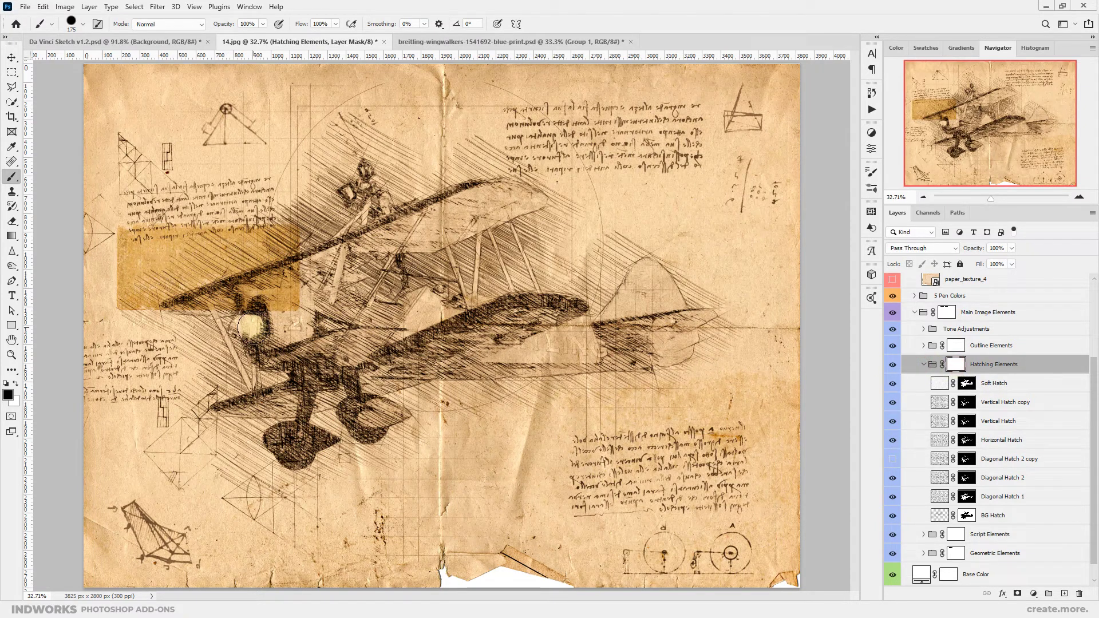
left_click(71, 23)
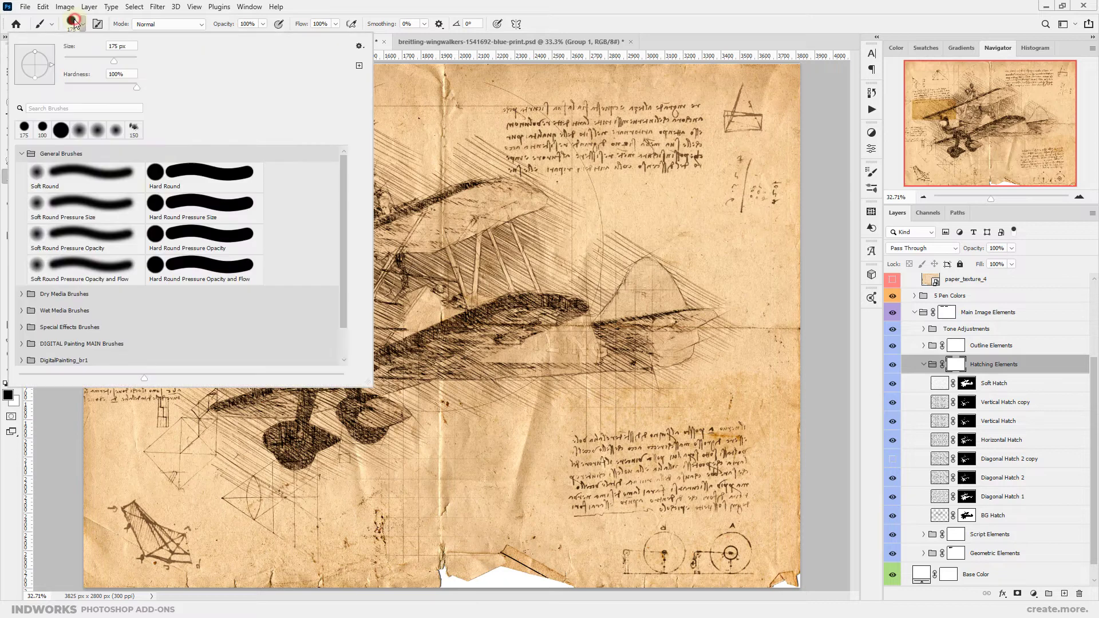
double_click(73, 175)
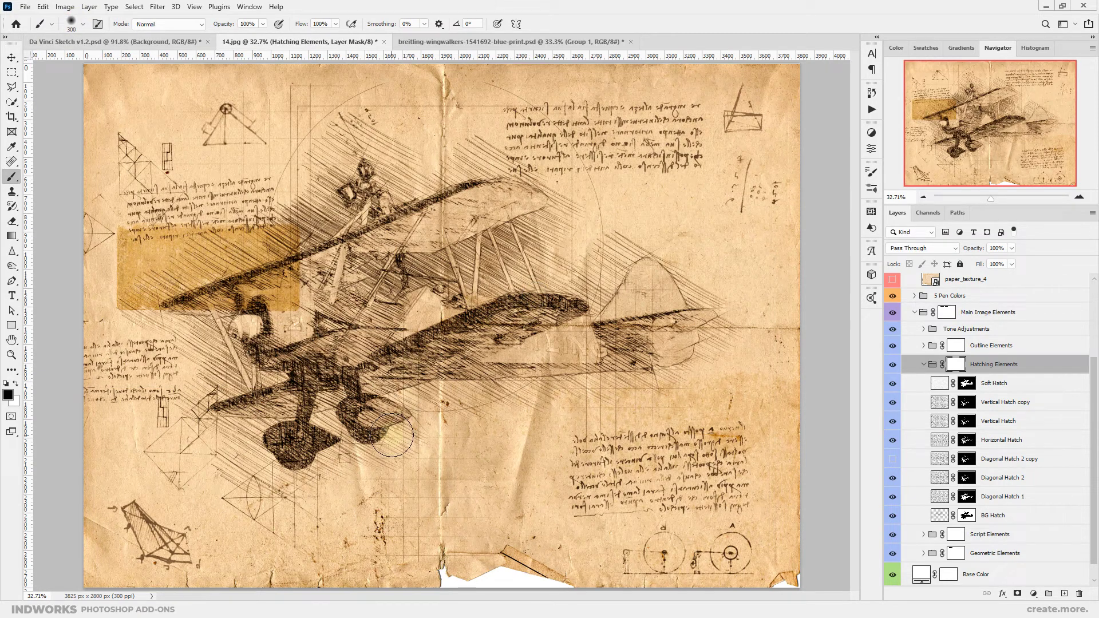
key("bracketright")
key("bracketright")
key("bracketright")
key("bracketright")
key("bracketright")
key("bracketright")
key("bracketright")
key("bracketright")
key("bracketright")
key("bracketright")
mouse_move(350, 460)
left_mouse_down()
mouse_move(288, 483)
mouse_move(476, 432)
mouse_move(330, 407)
mouse_move(574, 318)
mouse_move(688, 298)
left_mouse_up()
key("F12")
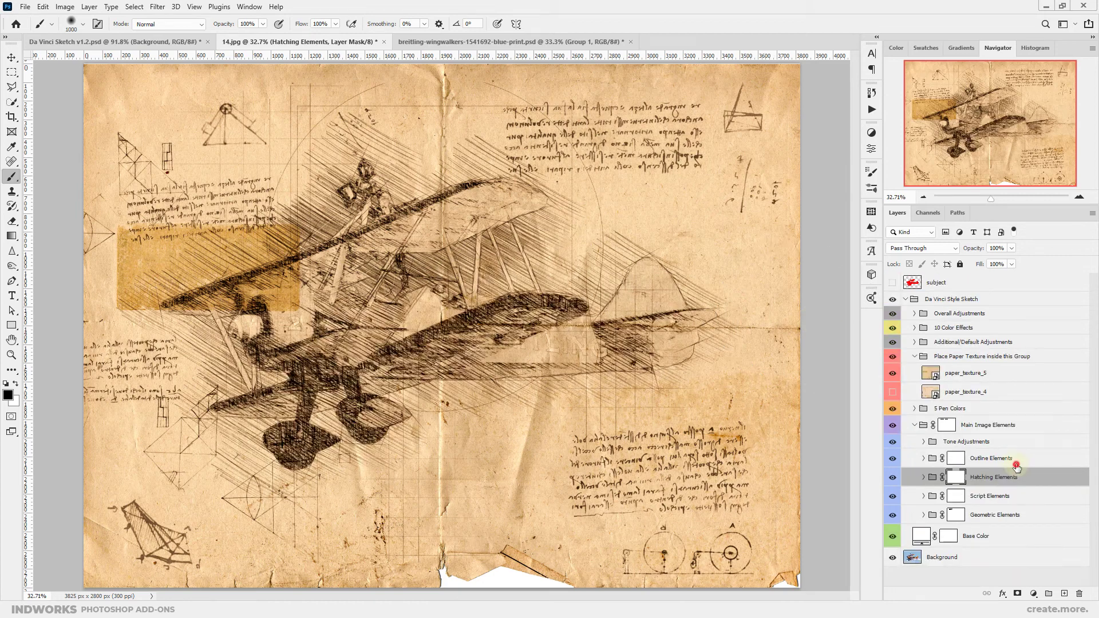
Compare Outline Elements and its Outer Line Large and Medium layers on and off, then expand Tone Adjustments.
left_click(920, 463)
left_click(892, 459)
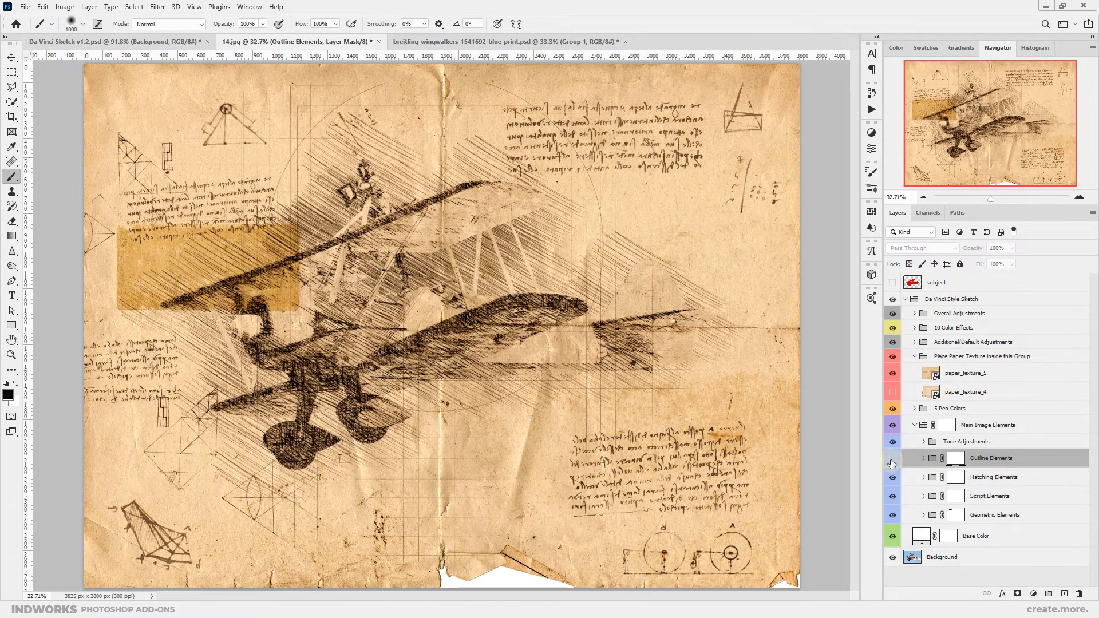
left_click(893, 458)
left_click(923, 459)
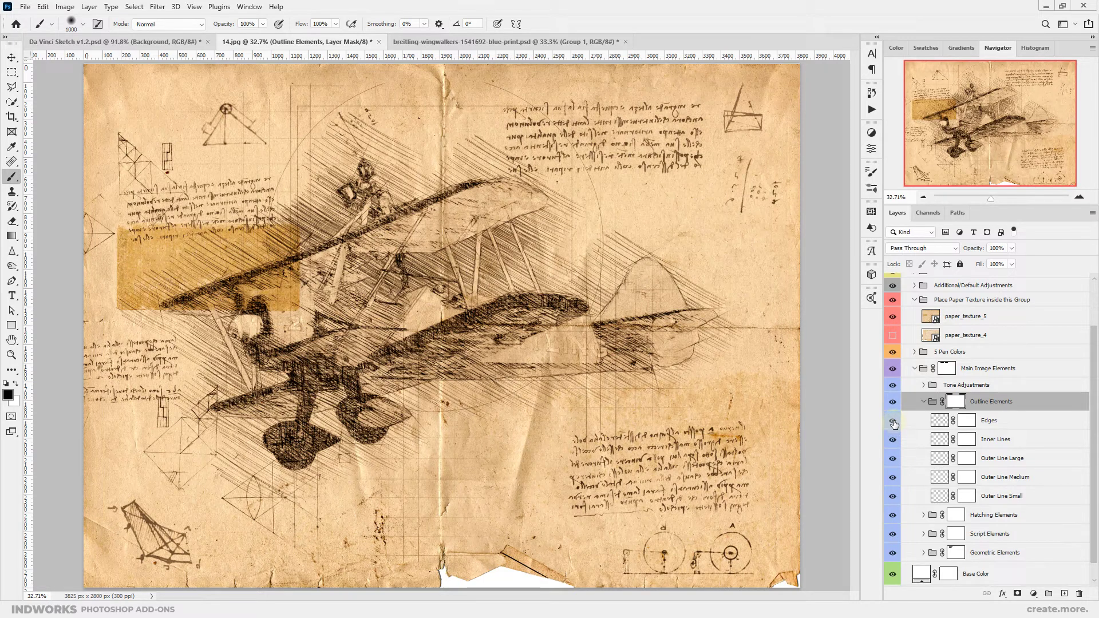
left_click(893, 459)
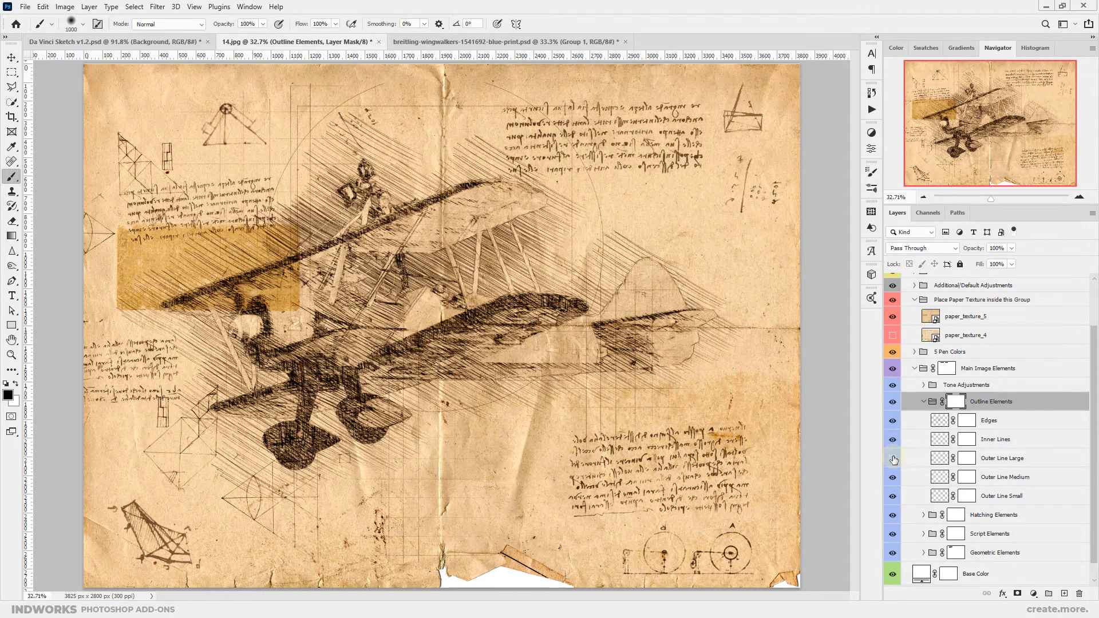
left_click(893, 458)
left_click(894, 477)
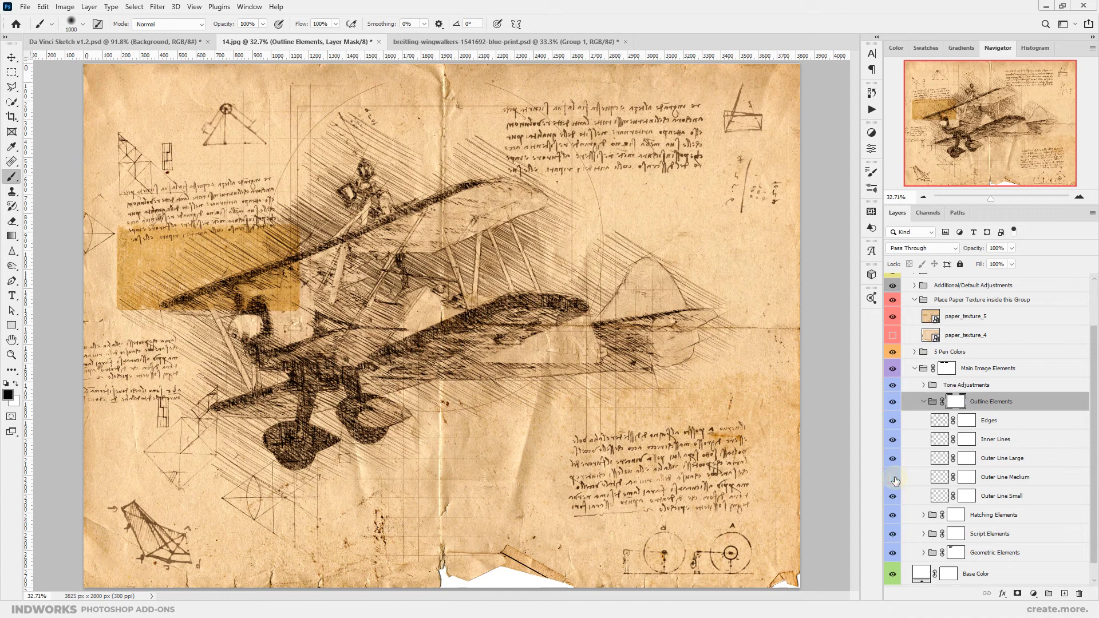
left_click(894, 479)
left_click(964, 478)
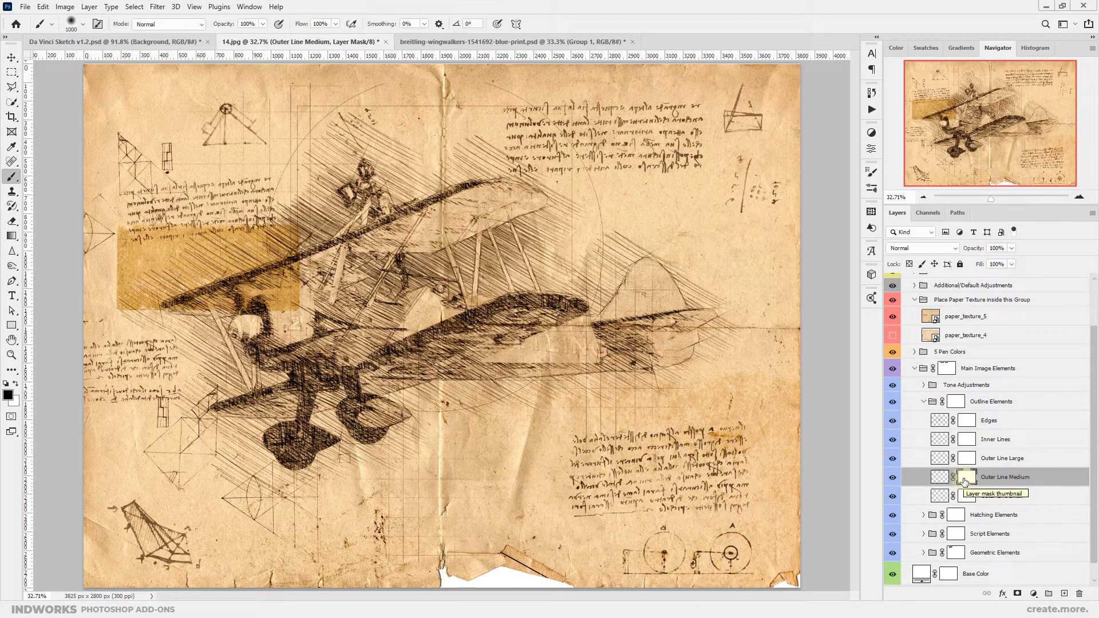
left_click(924, 401)
left_click(923, 385)
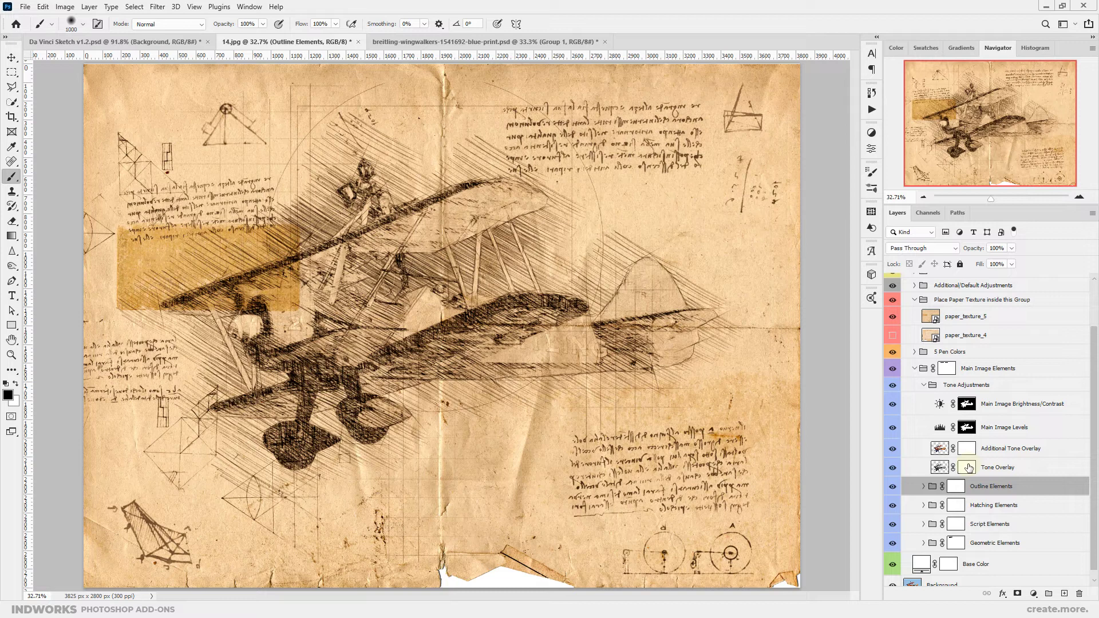
Raise the Main Image Brightness/Contrast brightness to about 6 and expand the 5 Pen Colors group.
double_click(942, 404)
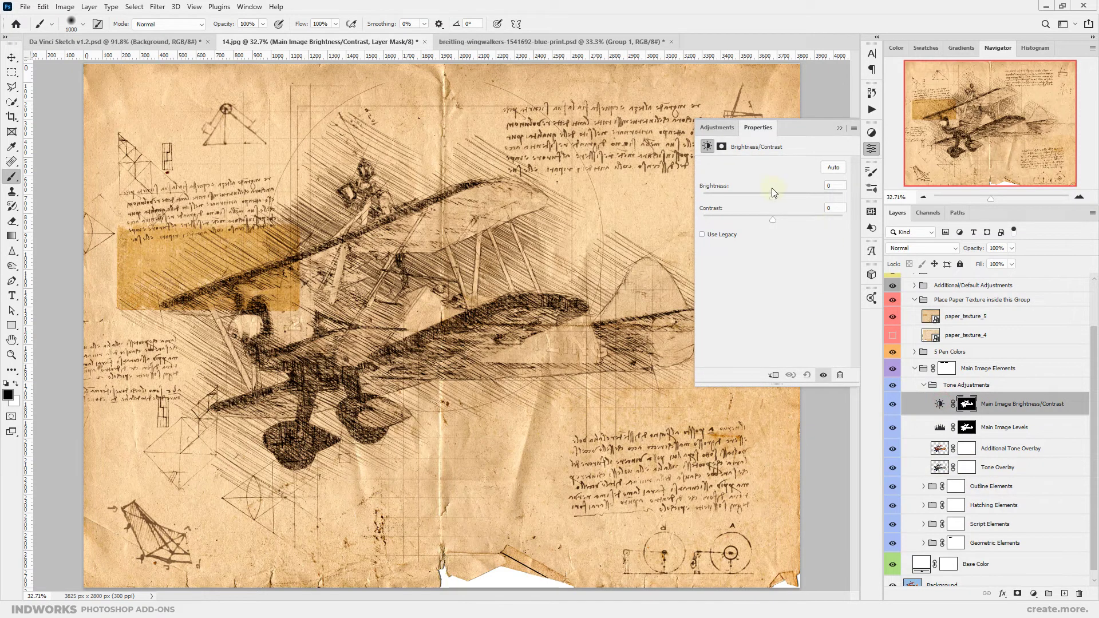
left_click_drag(777, 202, 755, 220)
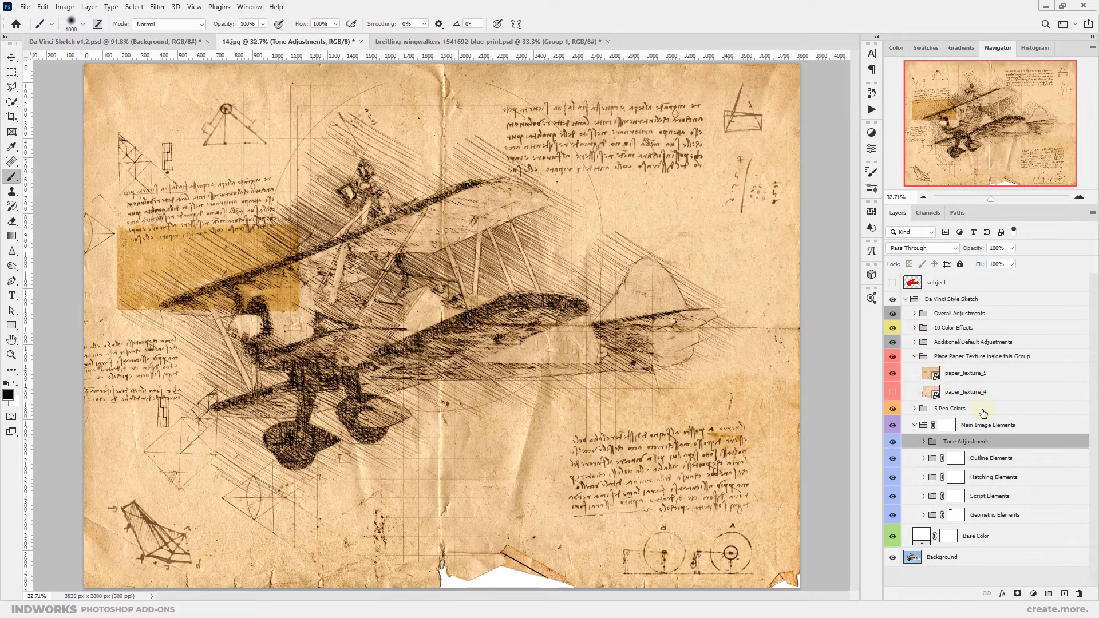
left_click(982, 409)
left_click(915, 408)
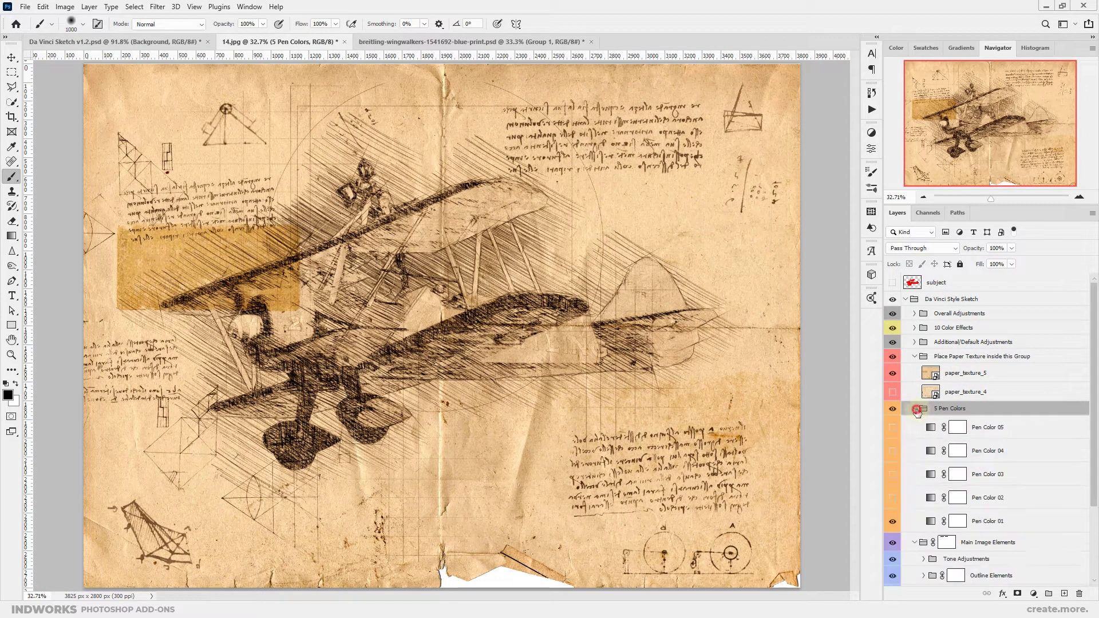
scroll(992, 392, "down", 1)
left_click(893, 484)
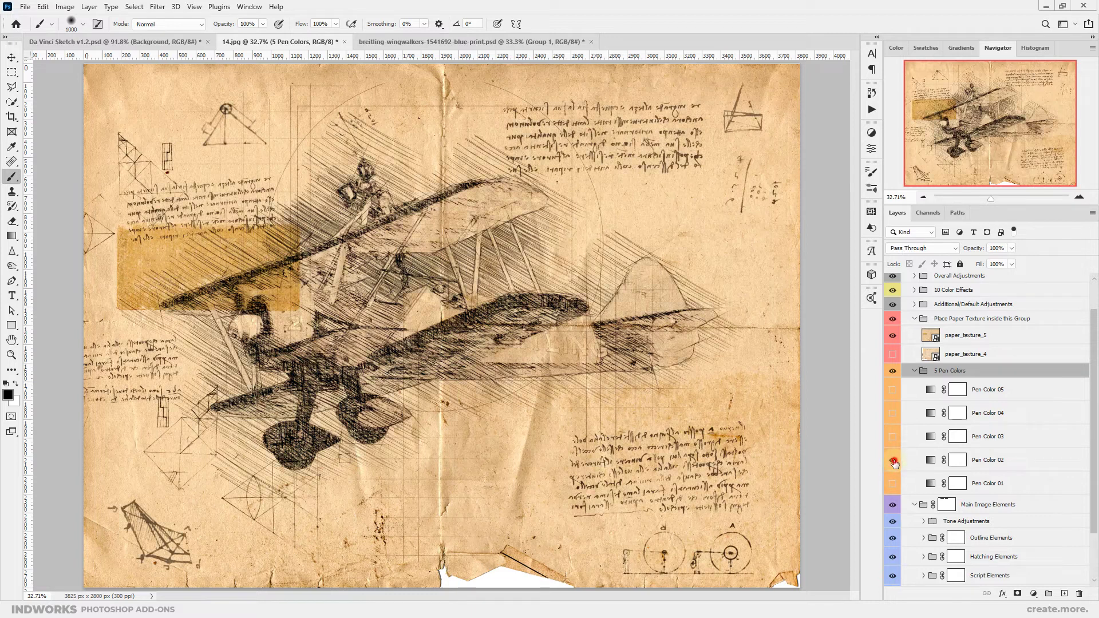
left_click(892, 460)
left_click(893, 436)
left_click(893, 436)
left_click(893, 413)
left_click(893, 413)
left_click(892, 389)
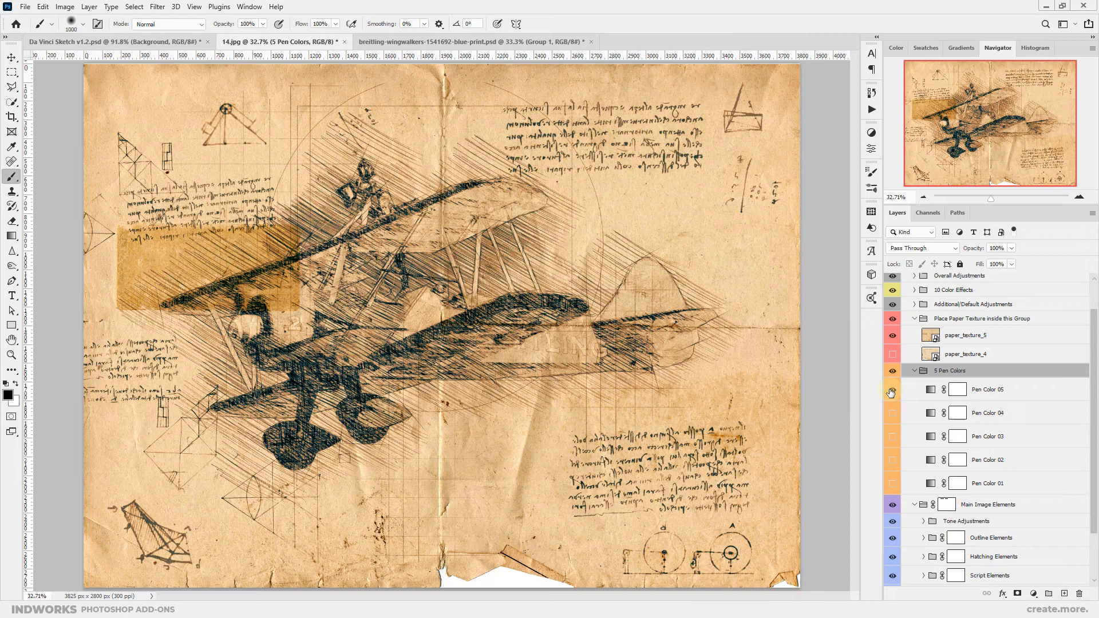
left_click(892, 390)
left_click(893, 483)
left_click(916, 371)
left_click(966, 361)
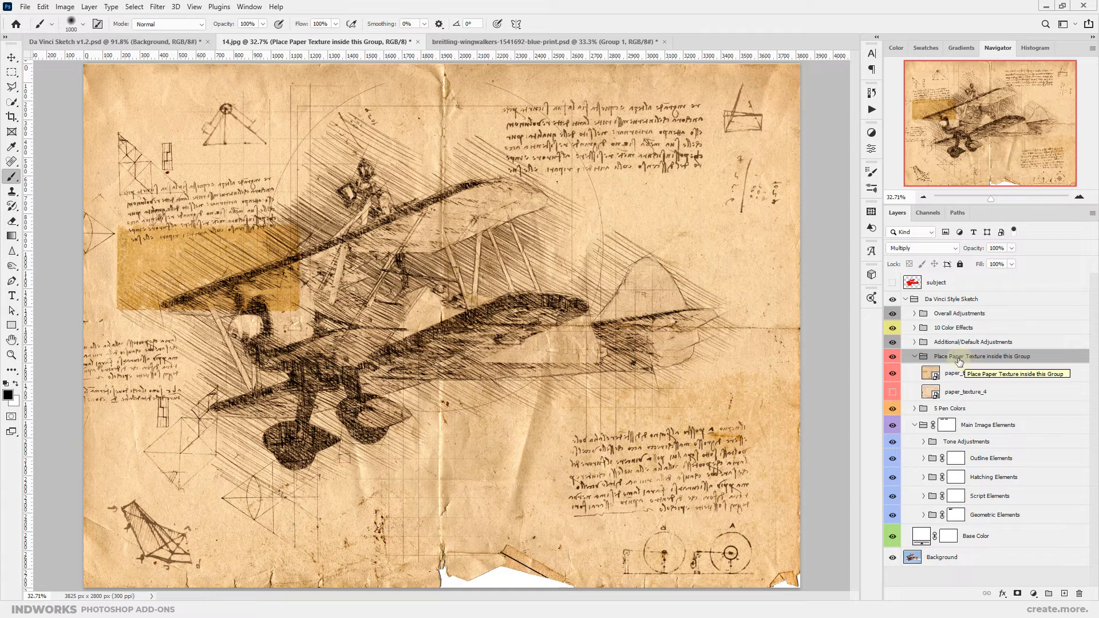
Expand the Additional/Default Adjustments group and make the Original Color Overlay layer visible.
left_click(960, 342)
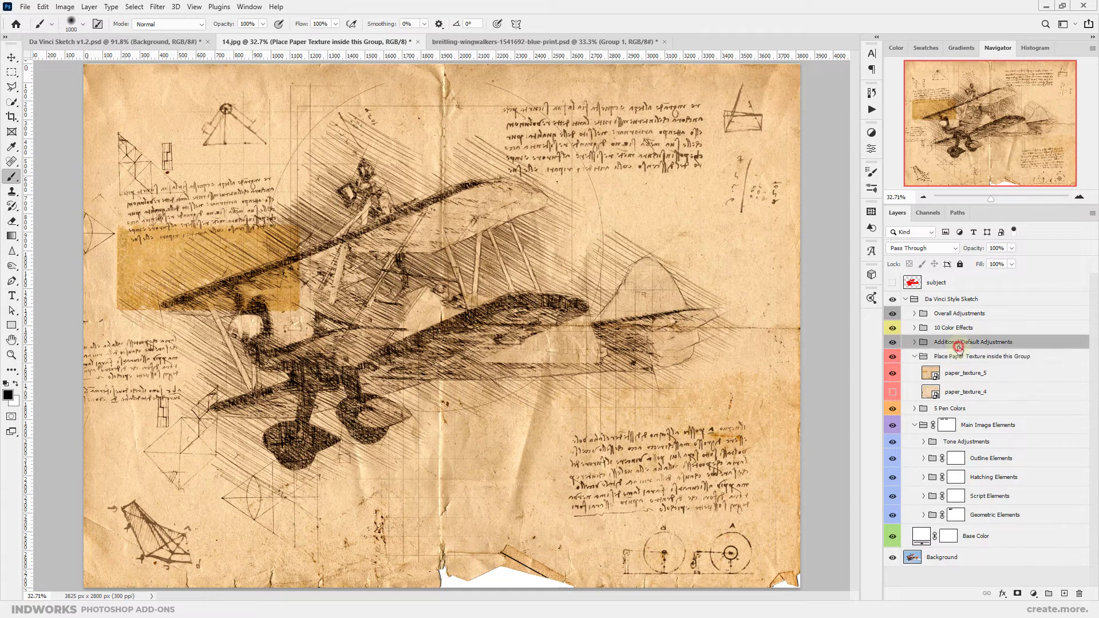
left_click(914, 342)
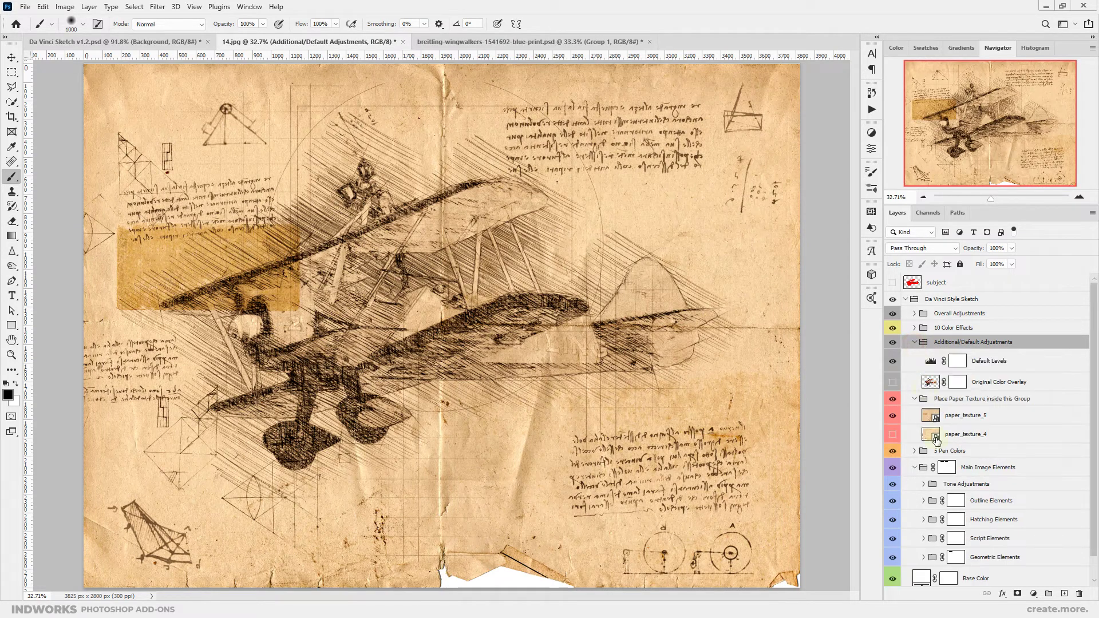
left_click(988, 383)
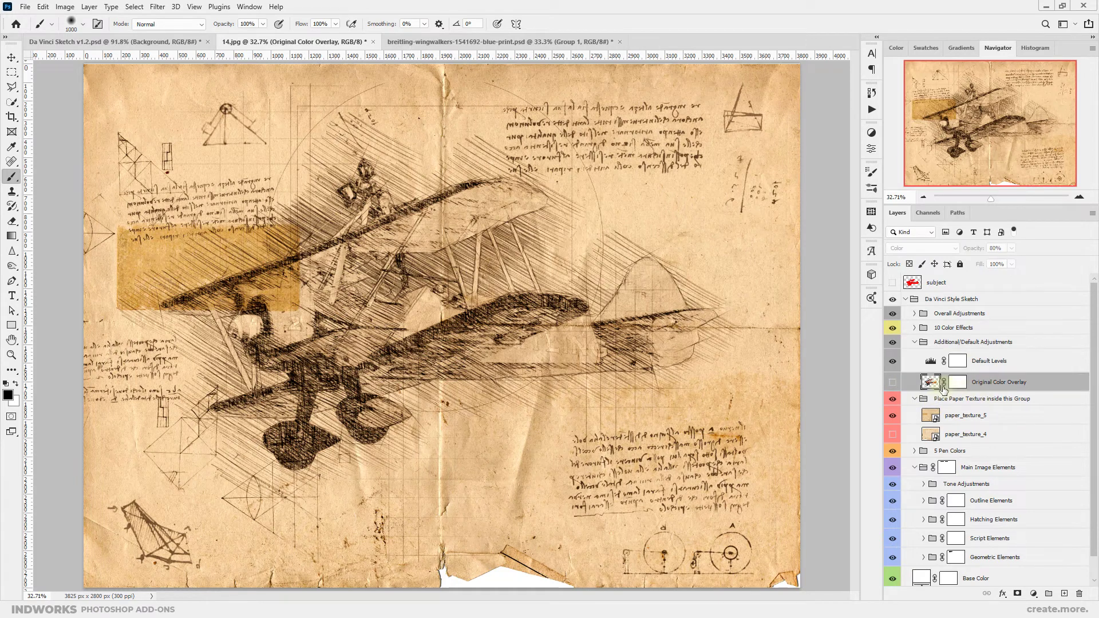
left_click(893, 382)
Target the overlay's mask with a black Soft Round brush at 125 px.
left_click(955, 383)
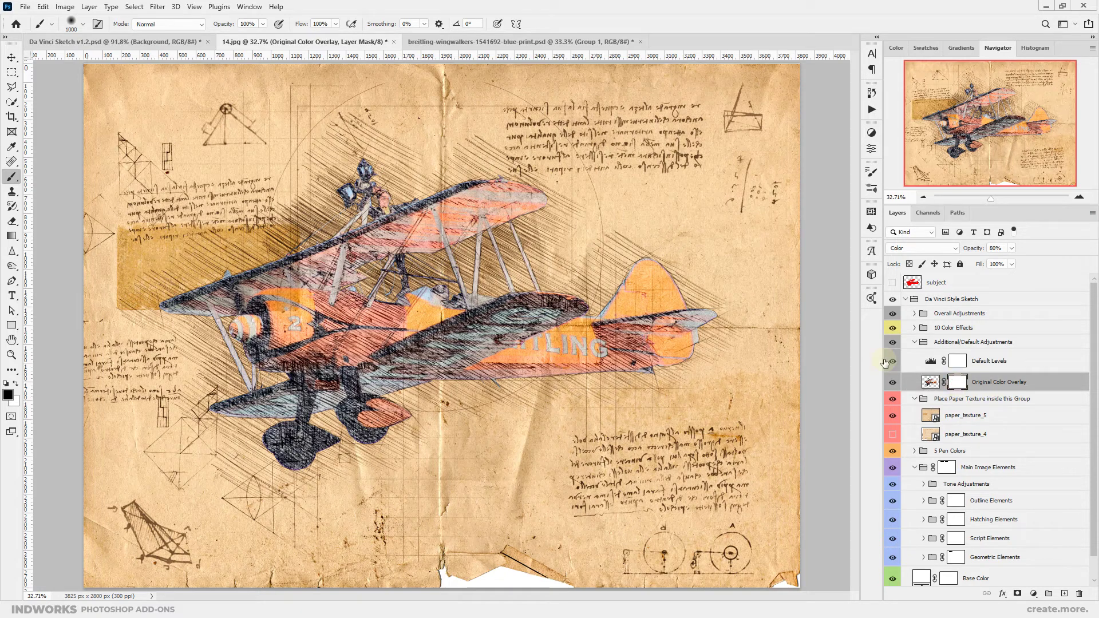
left_click(83, 22)
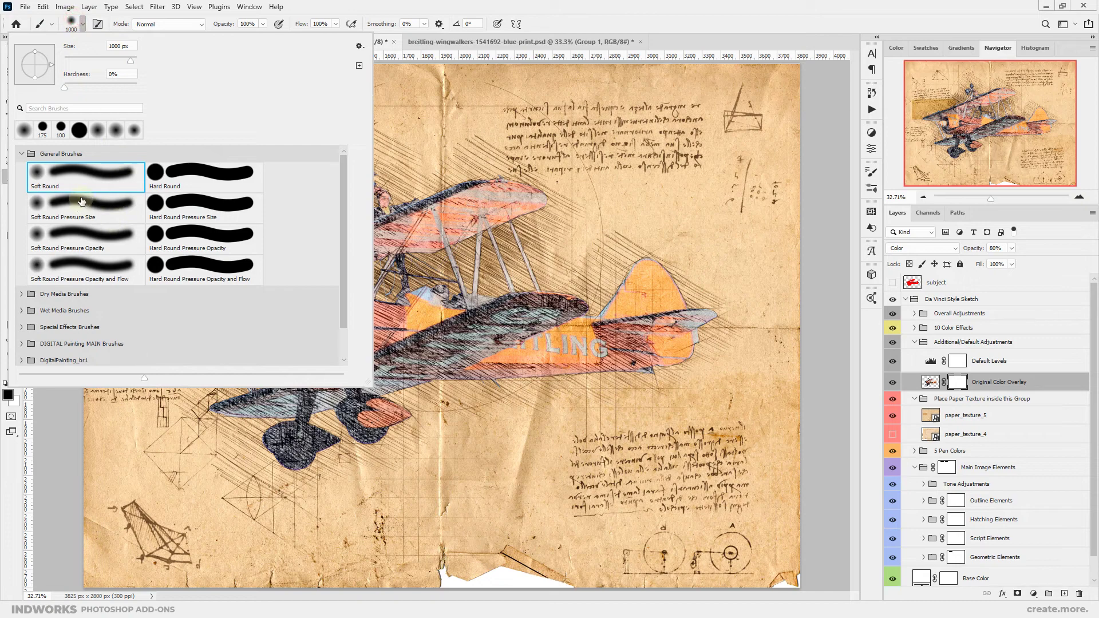
left_click(60, 180)
key("Return")
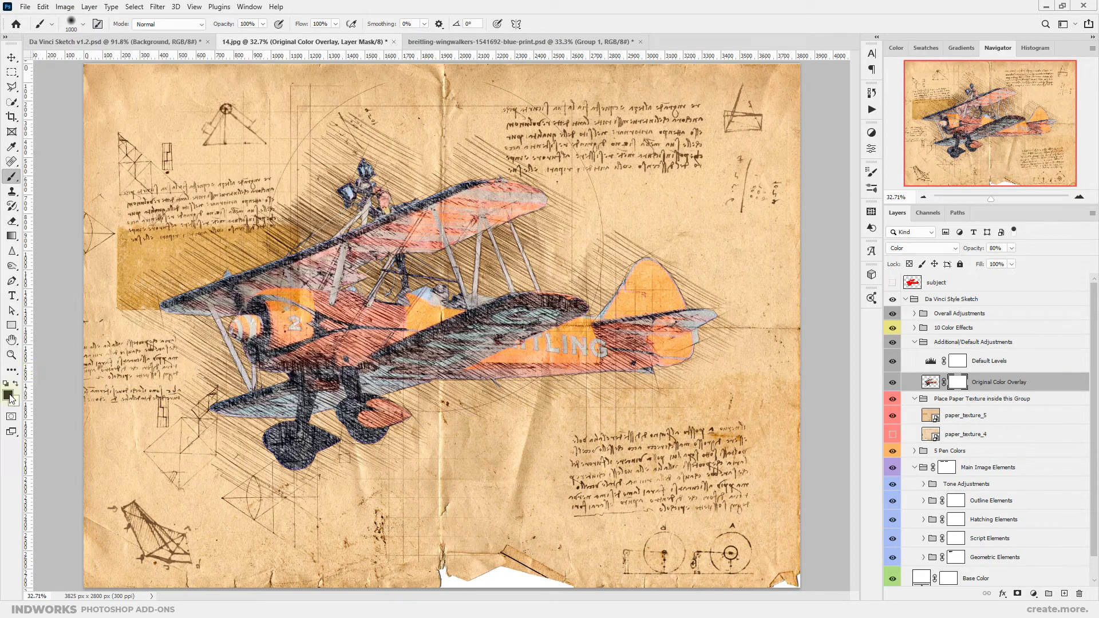
left_click(8, 395)
left_click(1056, 86)
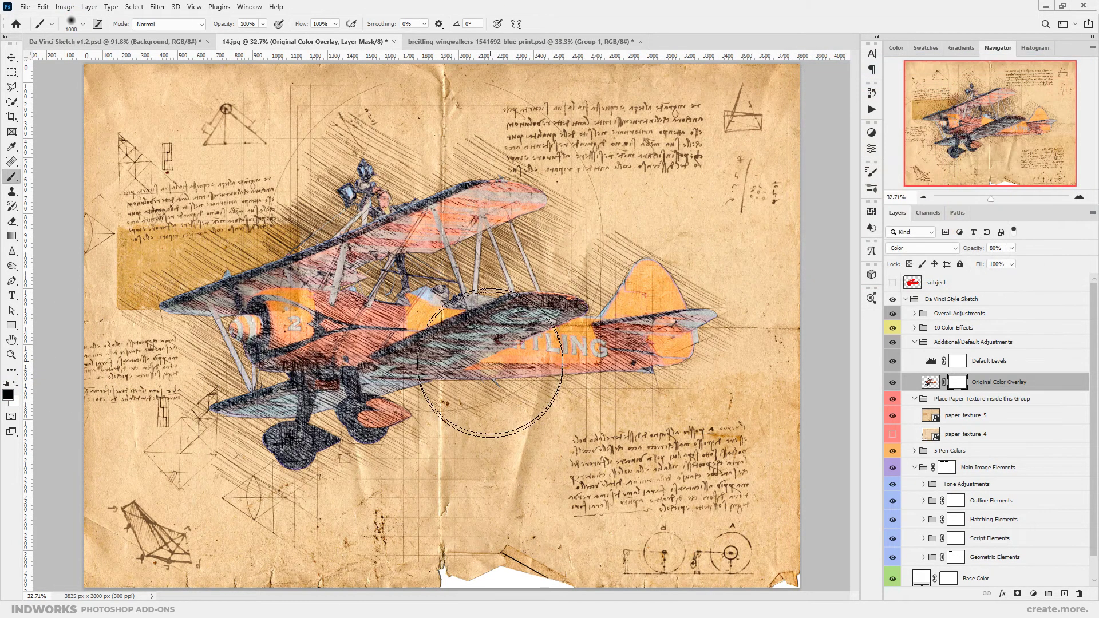
key("bracketleft")
key("bracketleft")
key("bracketleft")
key("bracketleft")
key("bracketleft")
key("bracketleft")
key("bracketleft")
key("bracketleft")
key("bracketleft")
key("bracketleft")
key("bracketleft")
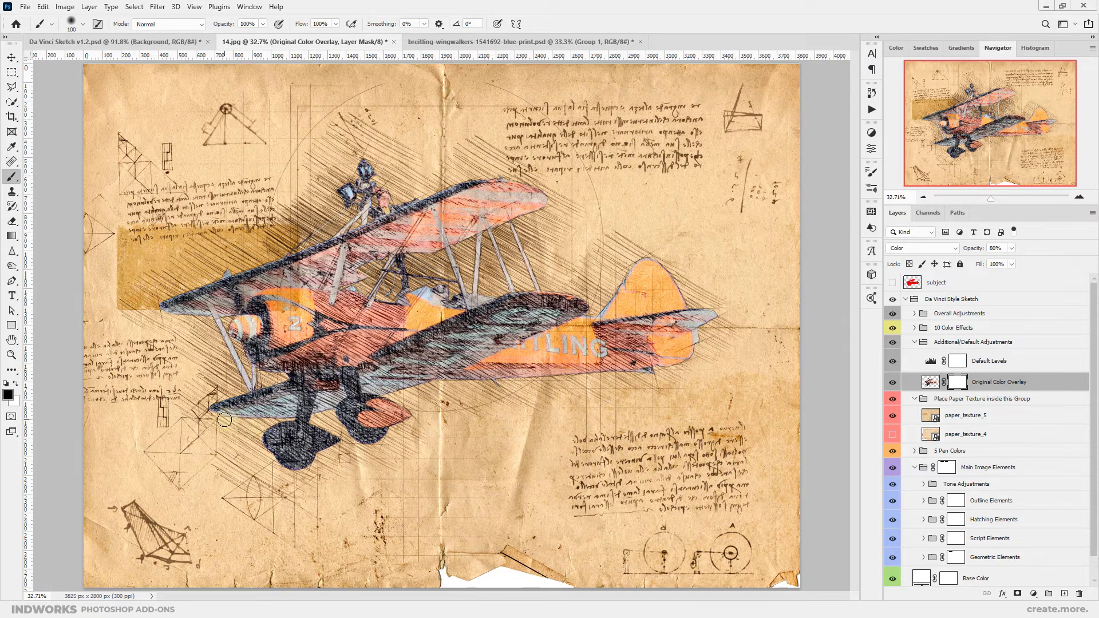
Mask out colour at the landing-gear strut and tail tip, hide the overlay, and set Default Levels white input to 238.
mouse_move(288, 405)
left_mouse_down()
mouse_move(329, 410)
mouse_move(320, 416)
mouse_move(334, 395)
mouse_move(305, 391)
mouse_move(389, 401)
mouse_move(423, 399)
mouse_move(374, 383)
mouse_move(460, 390)
left_mouse_up()
left_click_drag(723, 320, 693, 318)
left_click(893, 382)
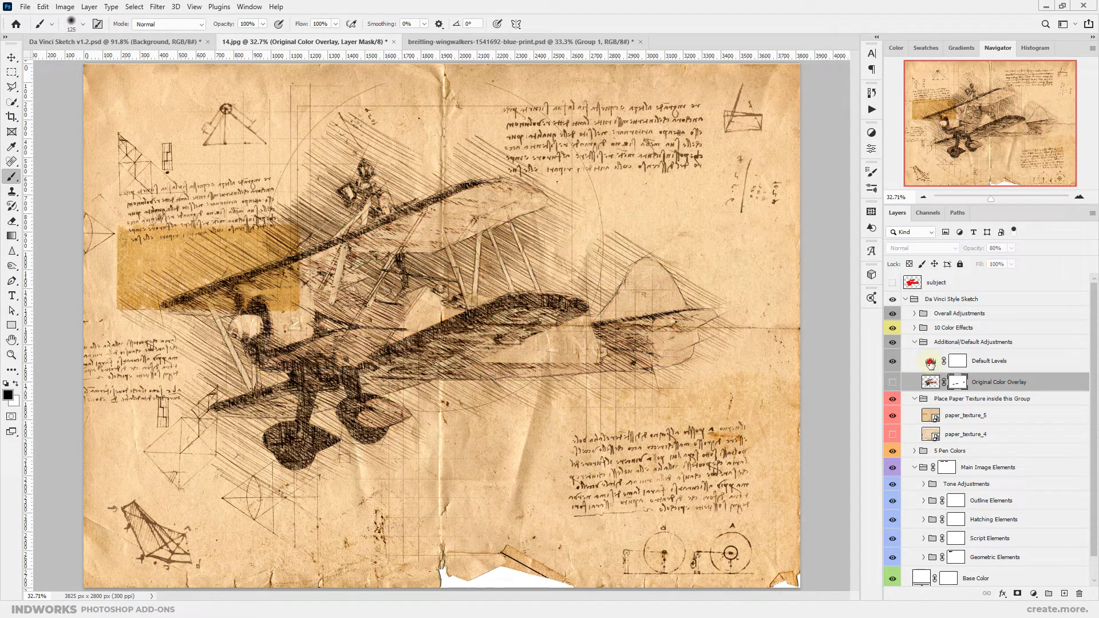
double_click(931, 361)
left_click_drag(830, 250, 837, 251)
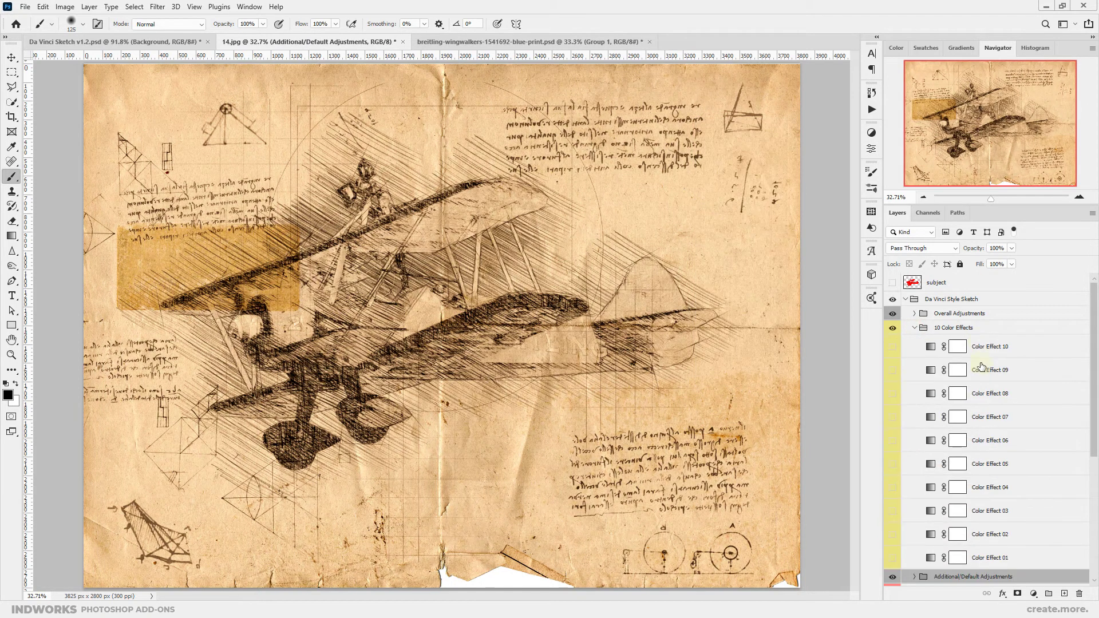
scroll(985, 365, "down", 1)
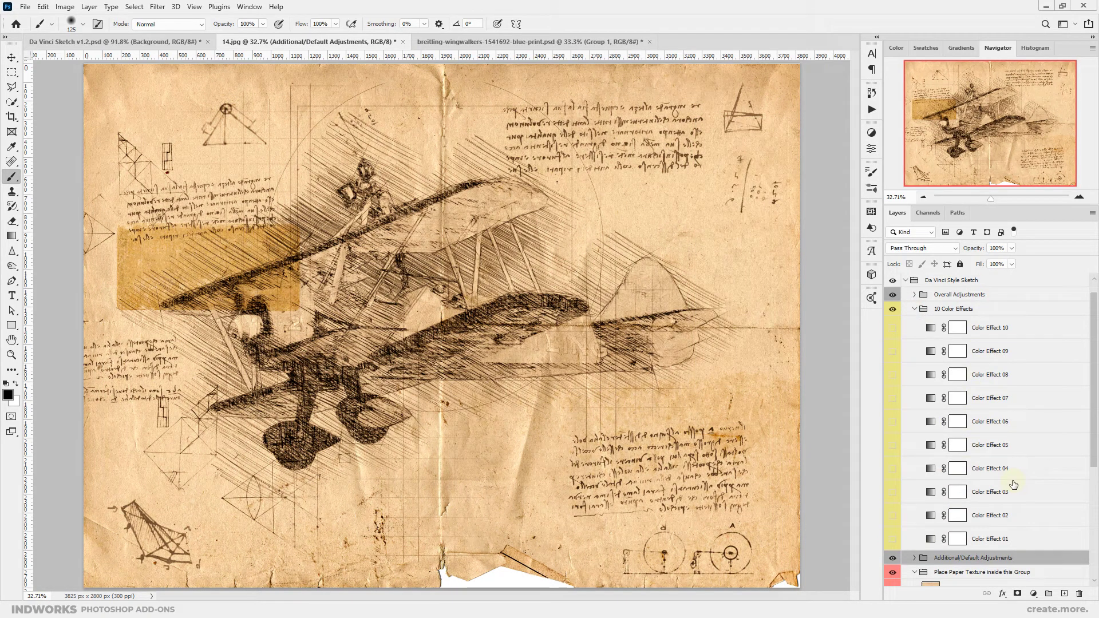
left_click(894, 543)
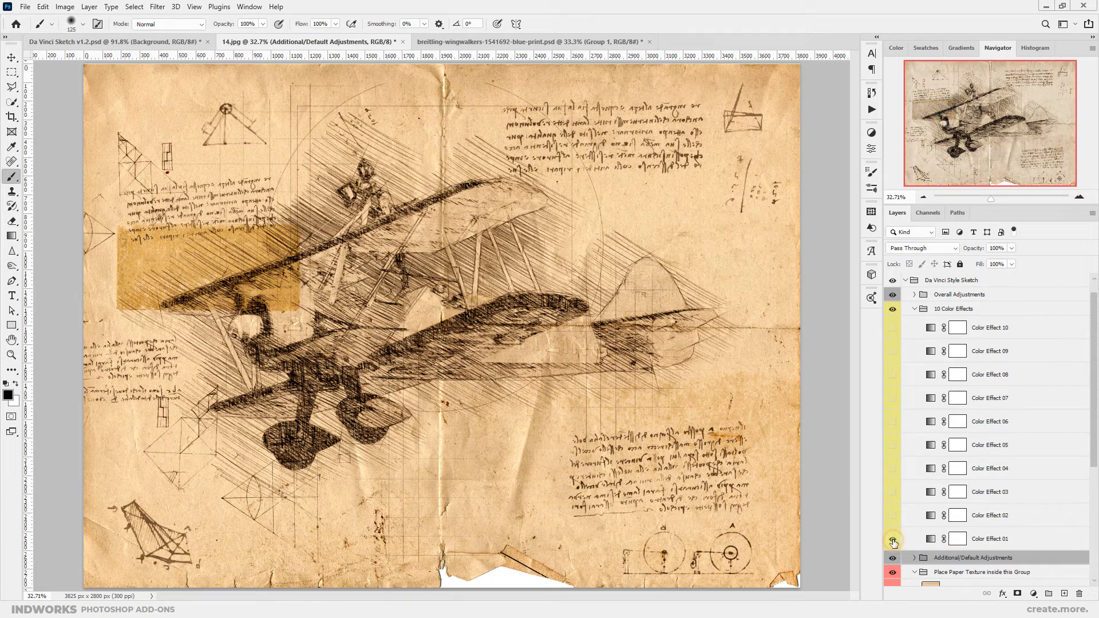
left_click(894, 543)
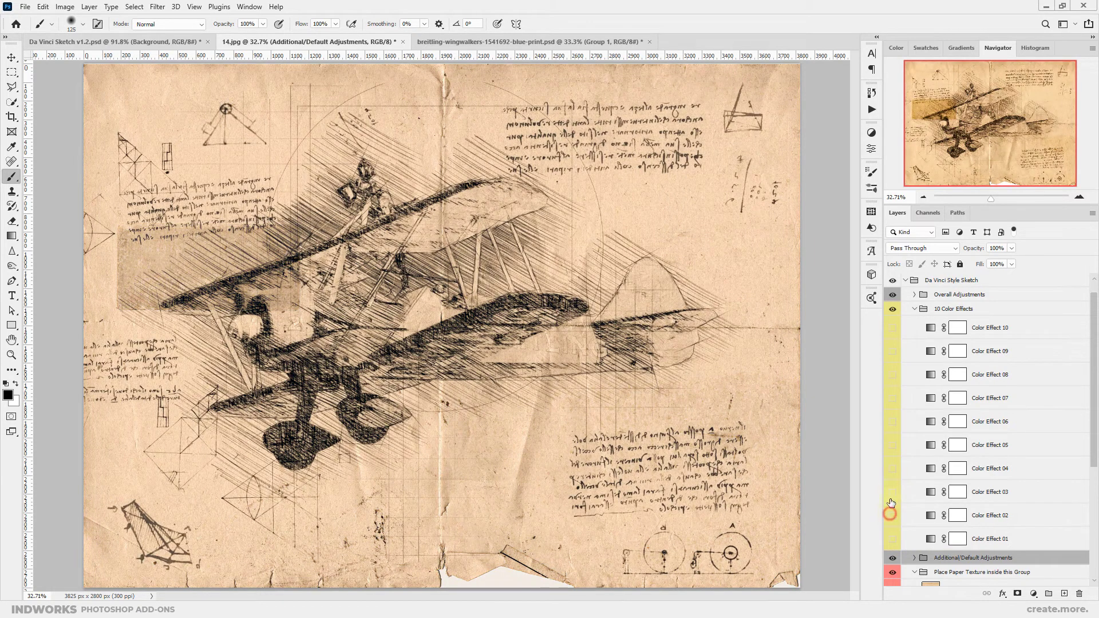
left_click(890, 491)
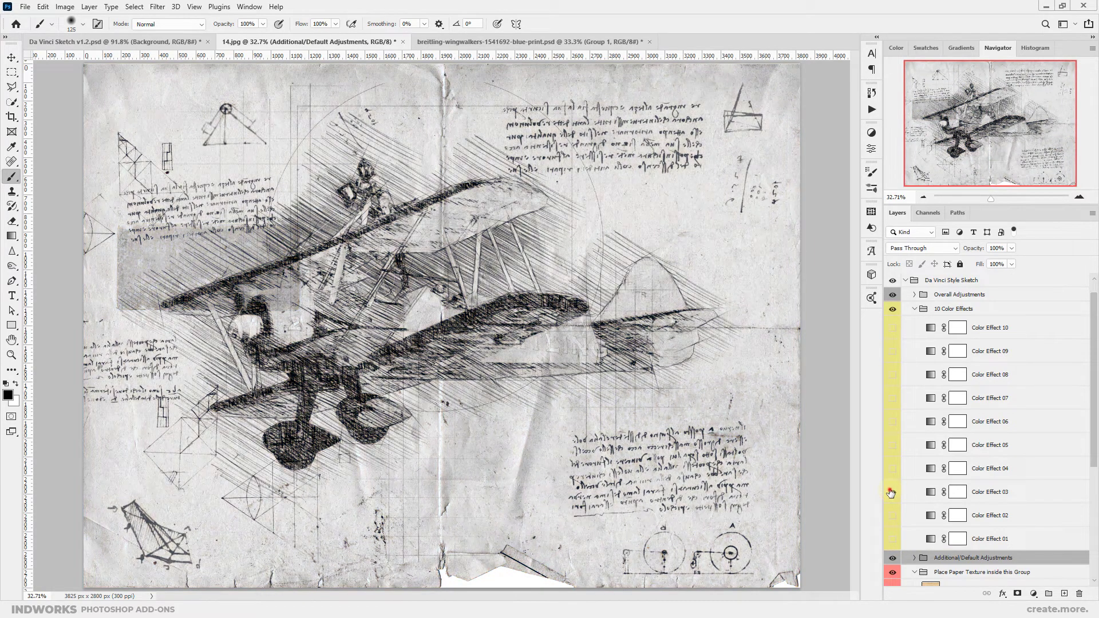
left_click(892, 491)
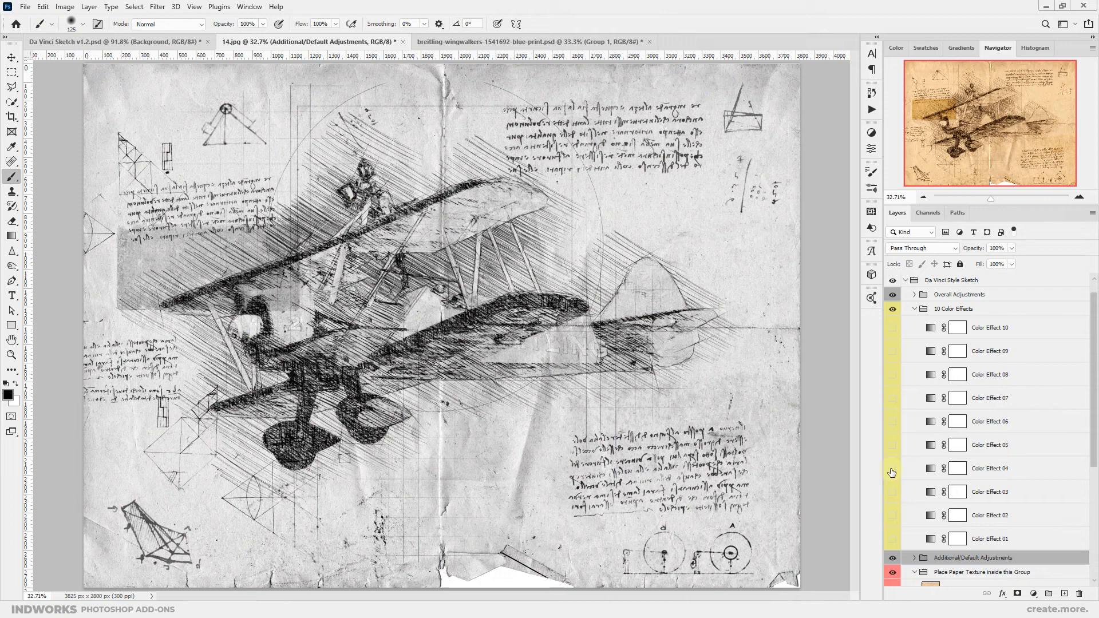
left_click(891, 468)
left_click(891, 468)
left_click(890, 445)
left_click(890, 445)
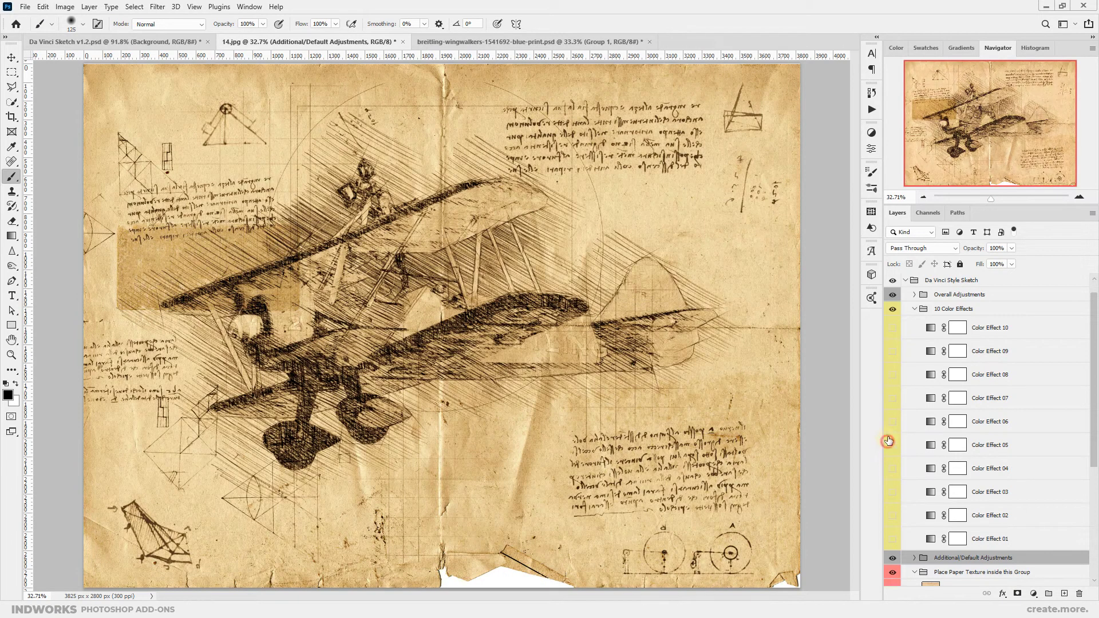
left_click(892, 422)
left_click(891, 422)
left_click(892, 398)
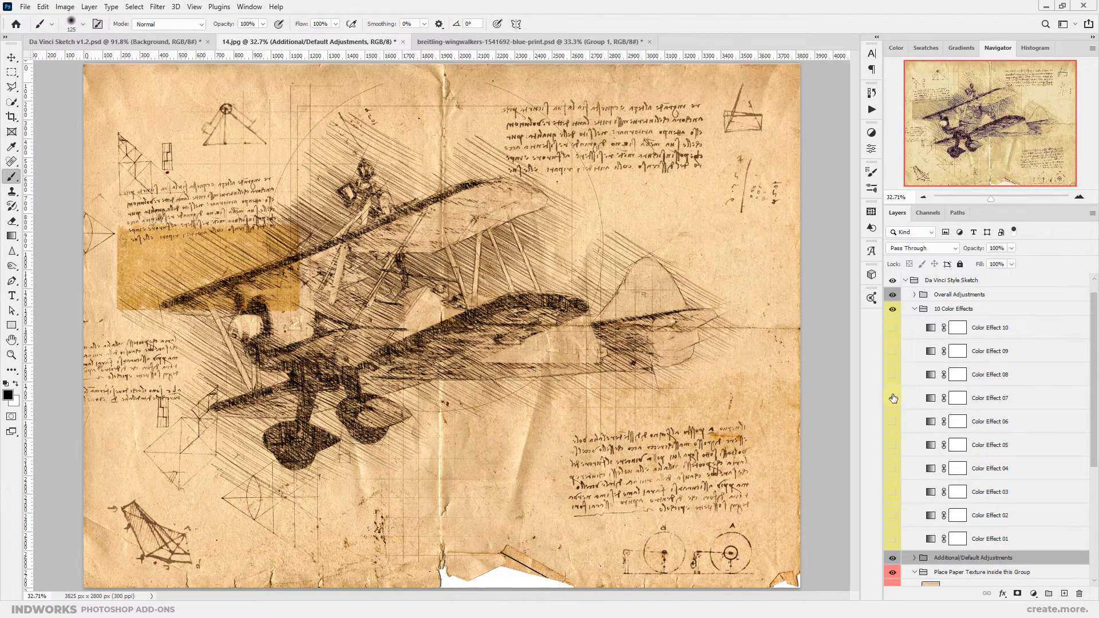
left_click(892, 398)
left_click(893, 375)
left_click(892, 374)
left_click(893, 351)
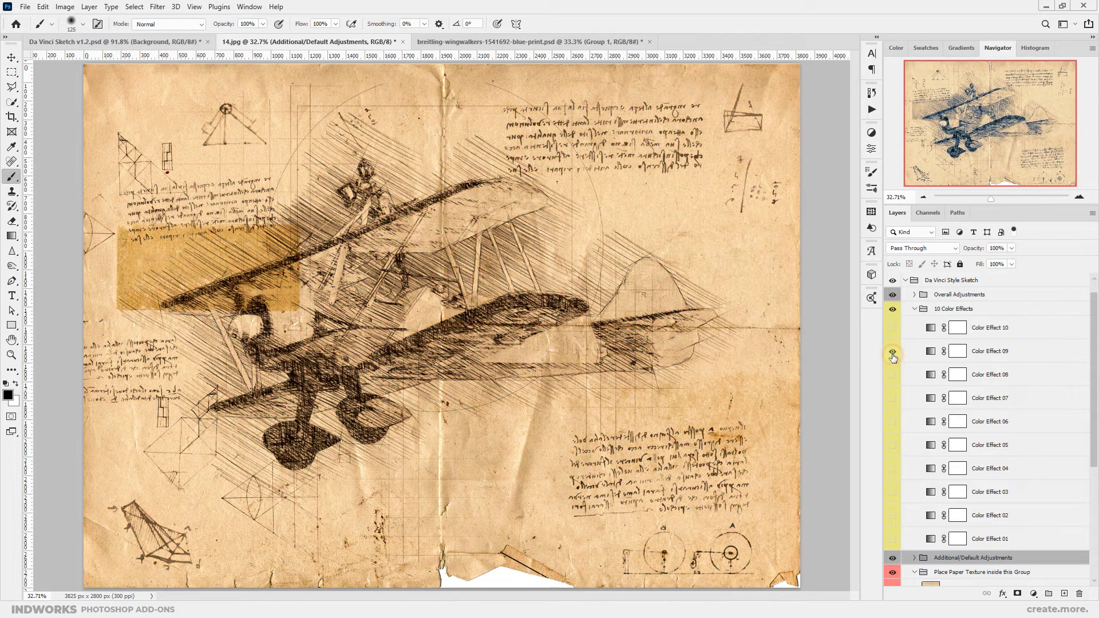
left_click(893, 352)
left_click(893, 330)
left_click(893, 329)
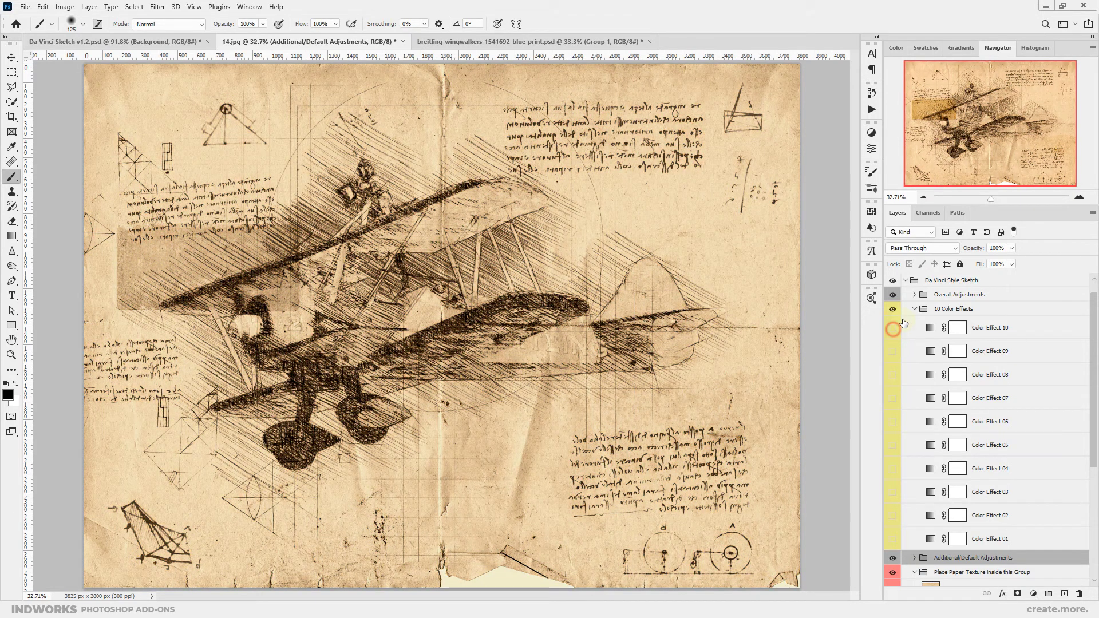
left_click(893, 330)
left_click(915, 309)
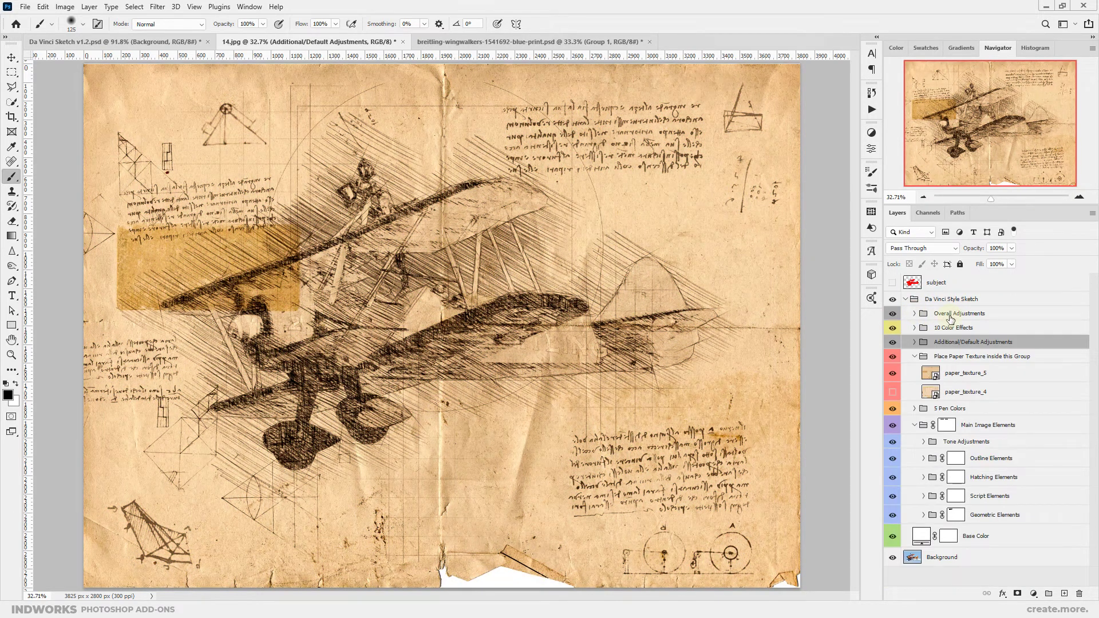
Expand Overall Adjustments, check Overall Levels, and raise Overall Brightness/Contrast brightness to 10.
left_click(951, 317)
left_click(914, 314)
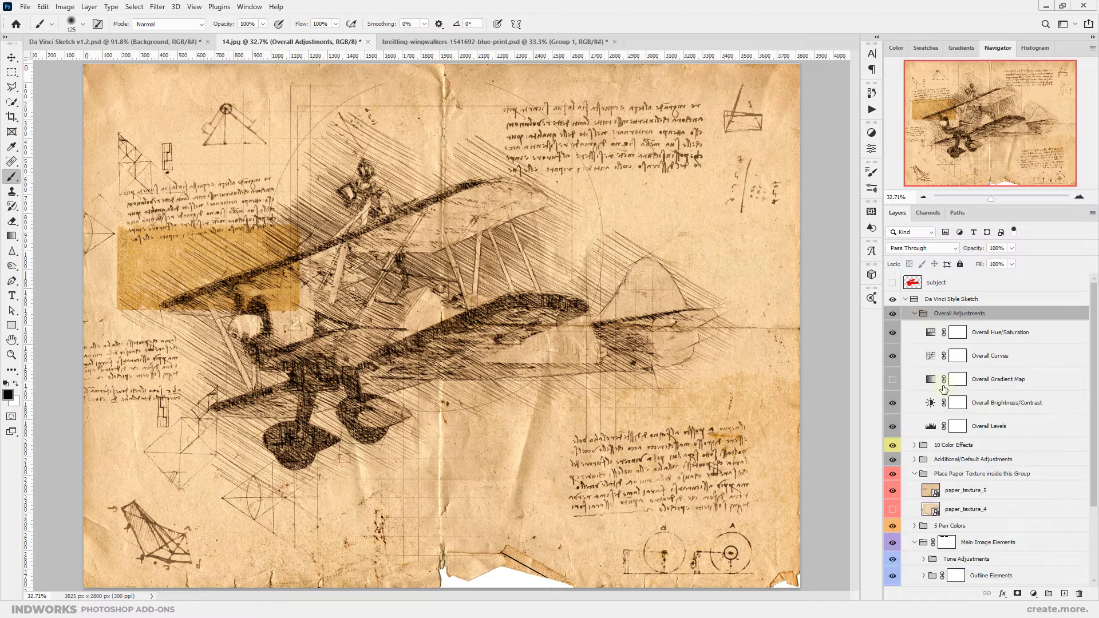
double_click(931, 427)
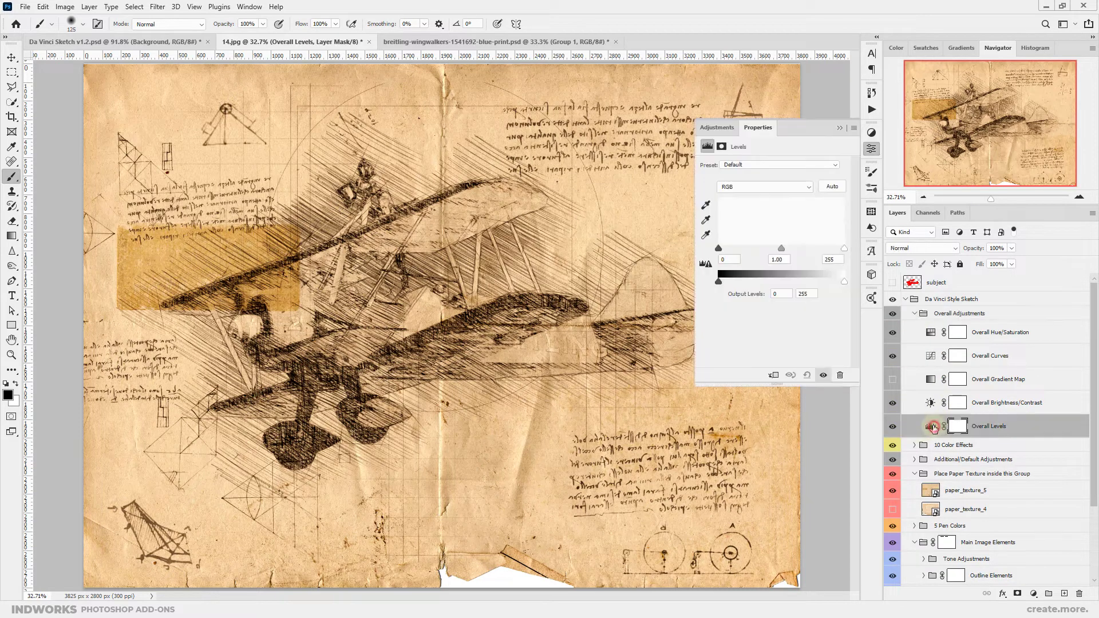
left_click(840, 127)
double_click(931, 403)
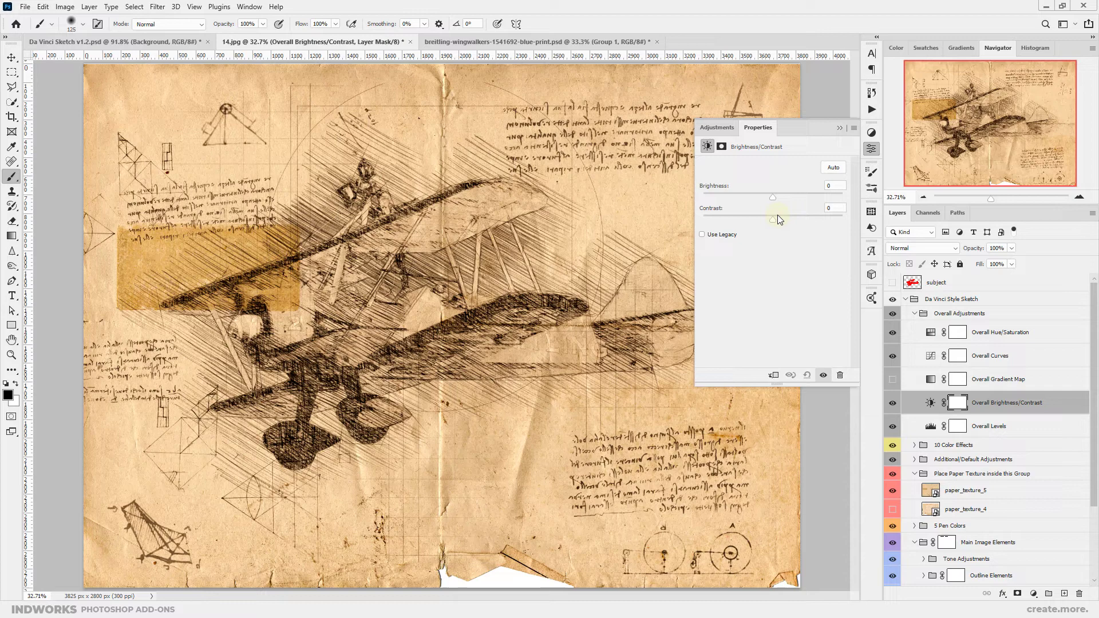
left_click_drag(782, 198, 781, 200)
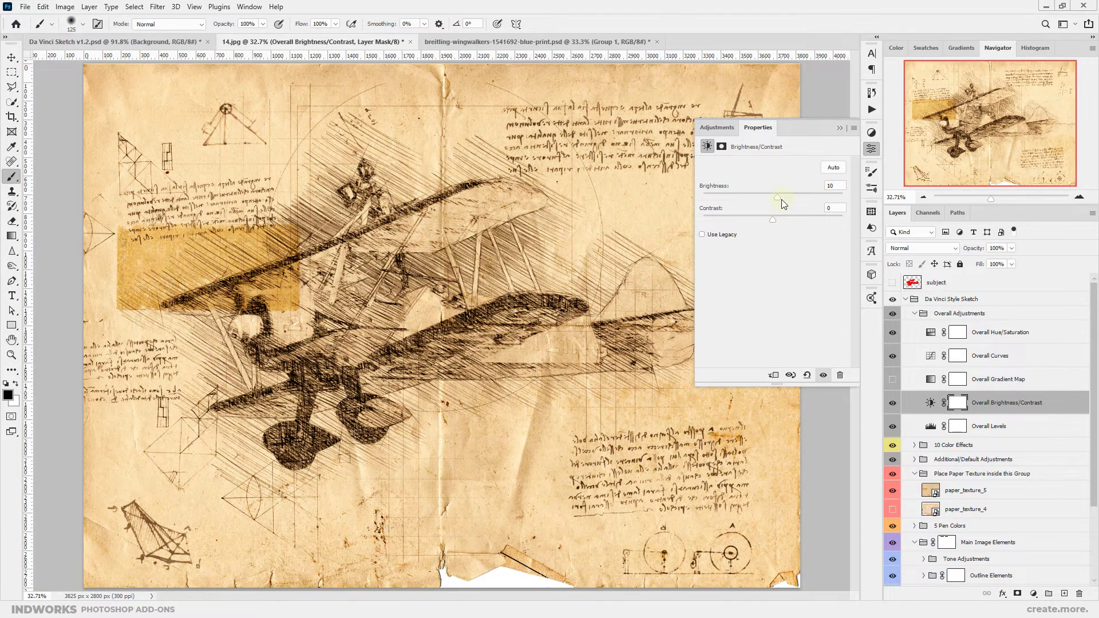
left_click(840, 127)
Preview the Overall Gradient Map and its Cloud presets, leave it unchanged, and hide it again.
left_click(893, 380)
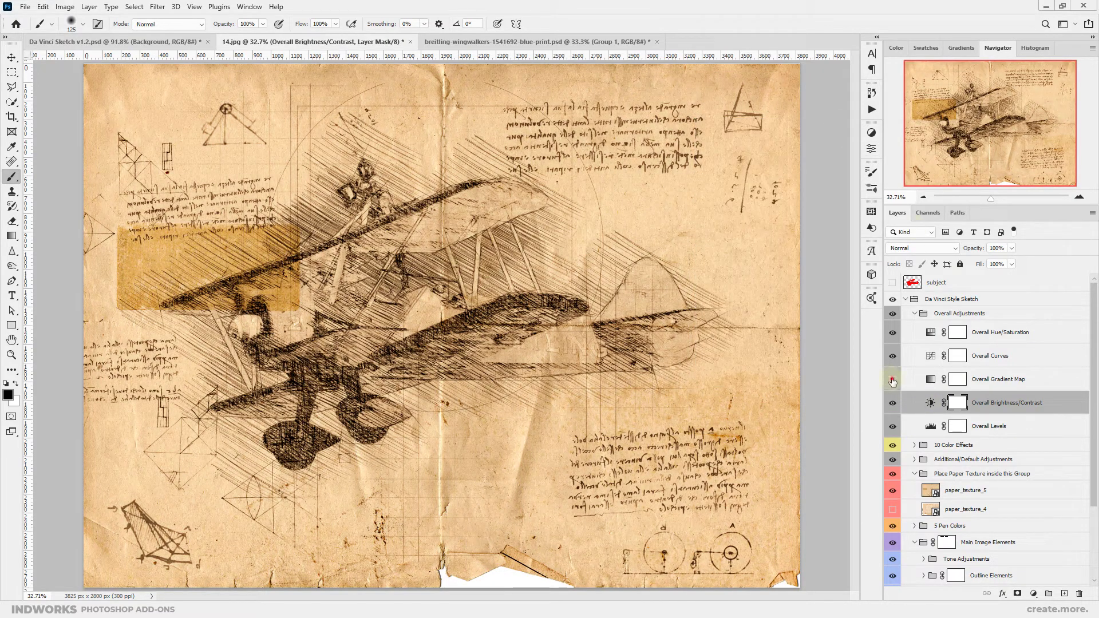
double_click(931, 383)
left_click(760, 174)
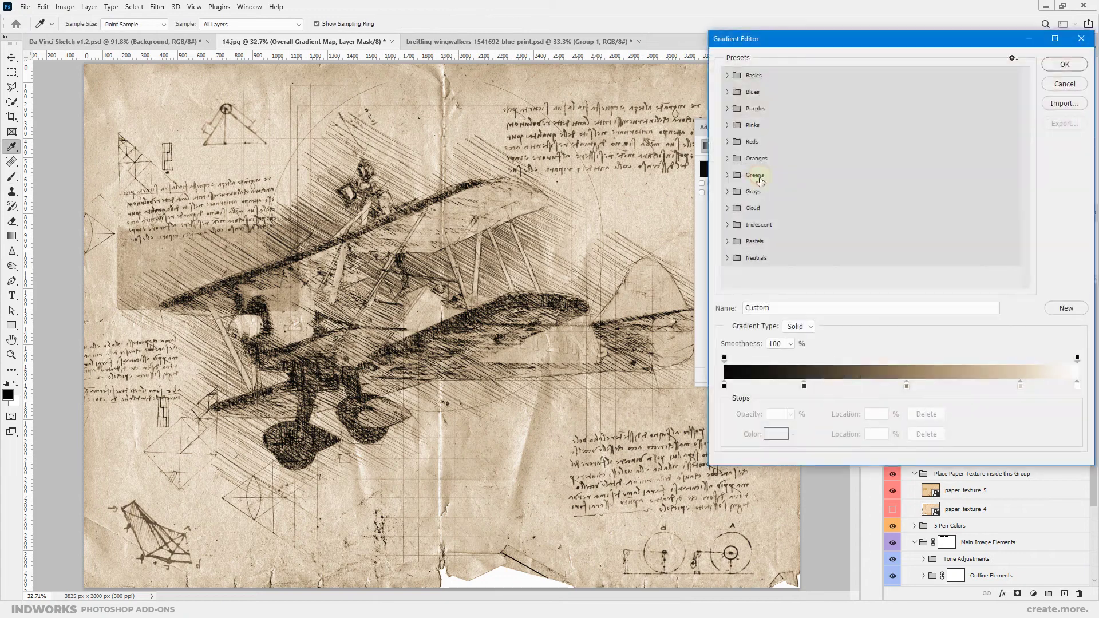
left_click(727, 208)
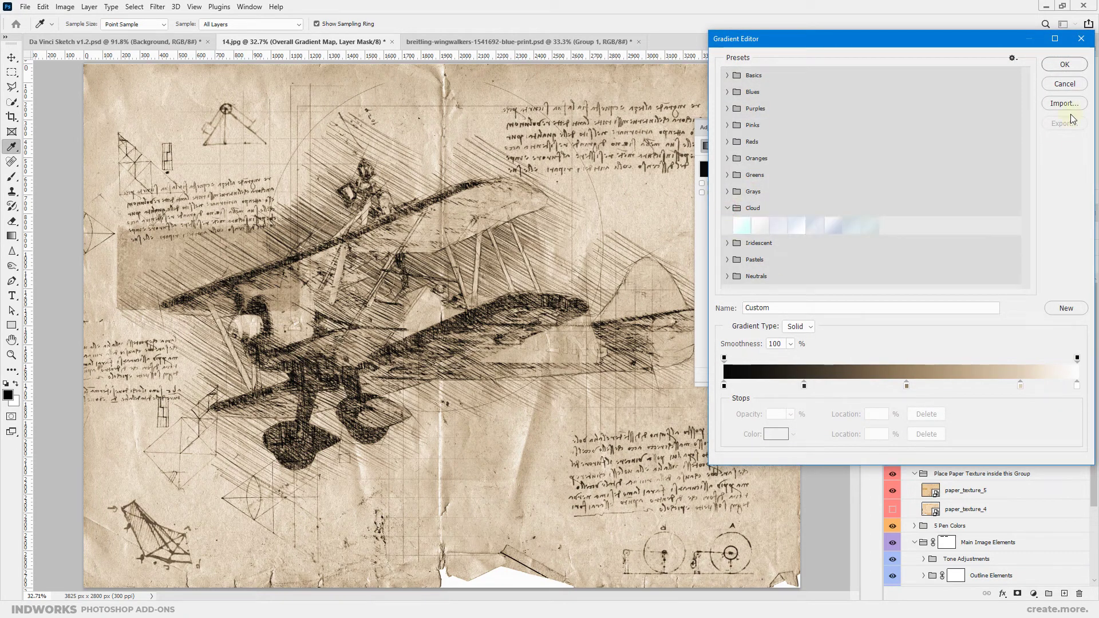
left_click(1054, 85)
left_click(835, 127)
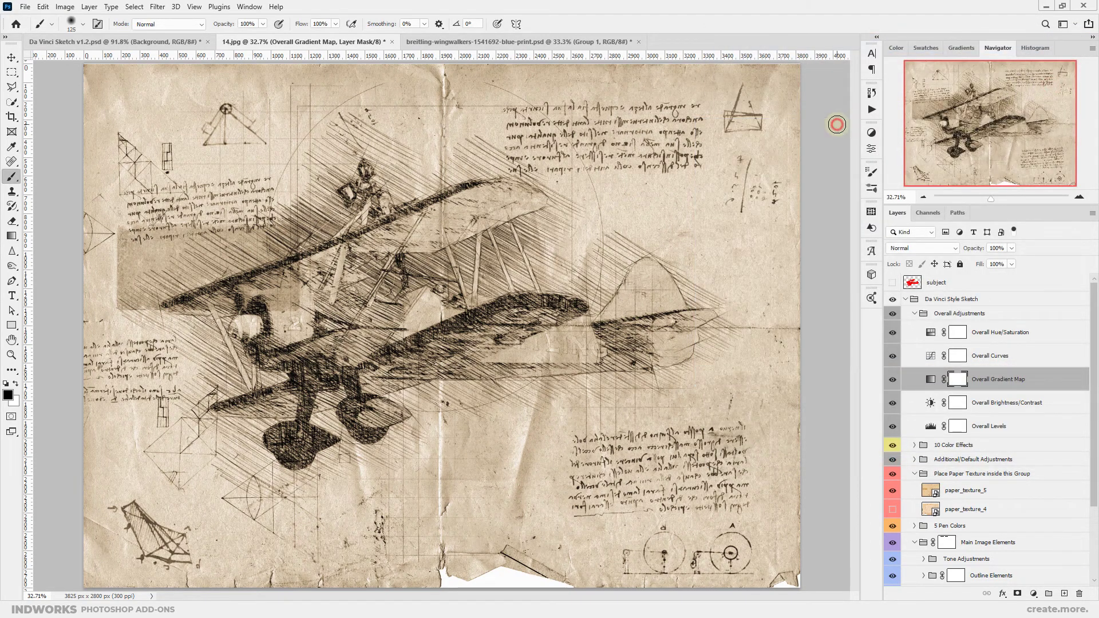
left_click(893, 379)
Add three points to the Overall Curves Blue channel, then switch the Curves layer off.
double_click(929, 356)
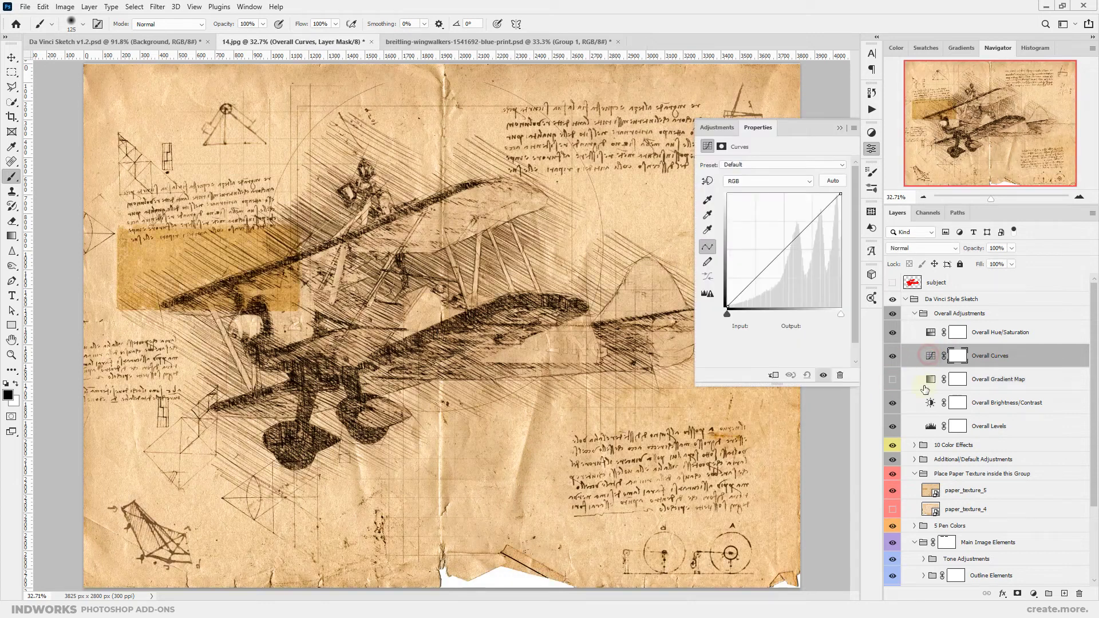
left_click(732, 181)
left_click(730, 214)
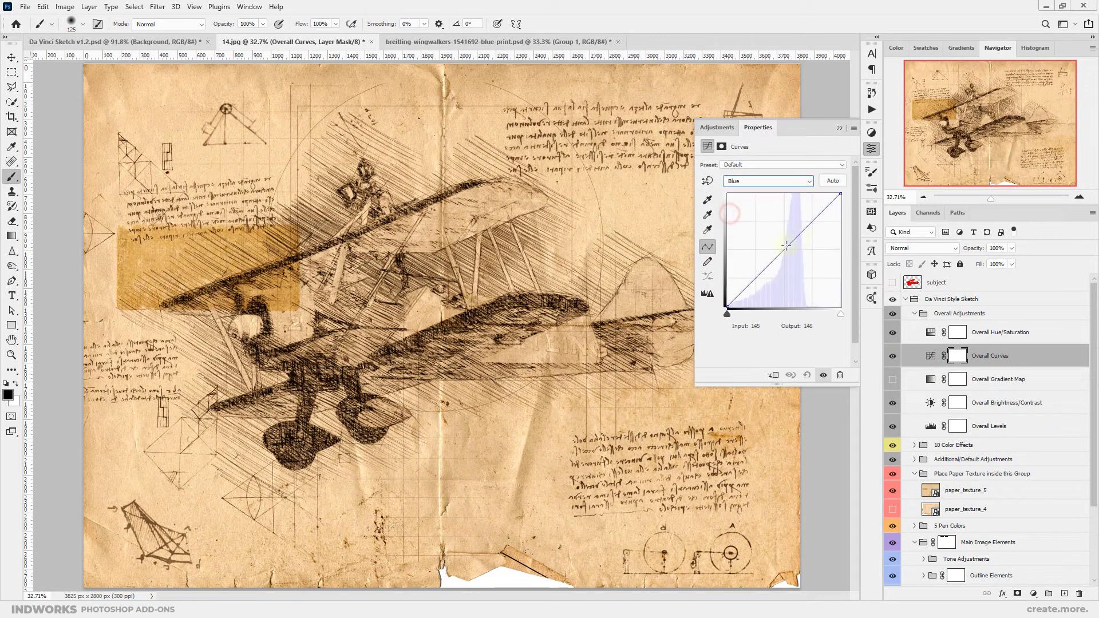
left_click(782, 251)
left_click_drag(810, 228, 814, 232)
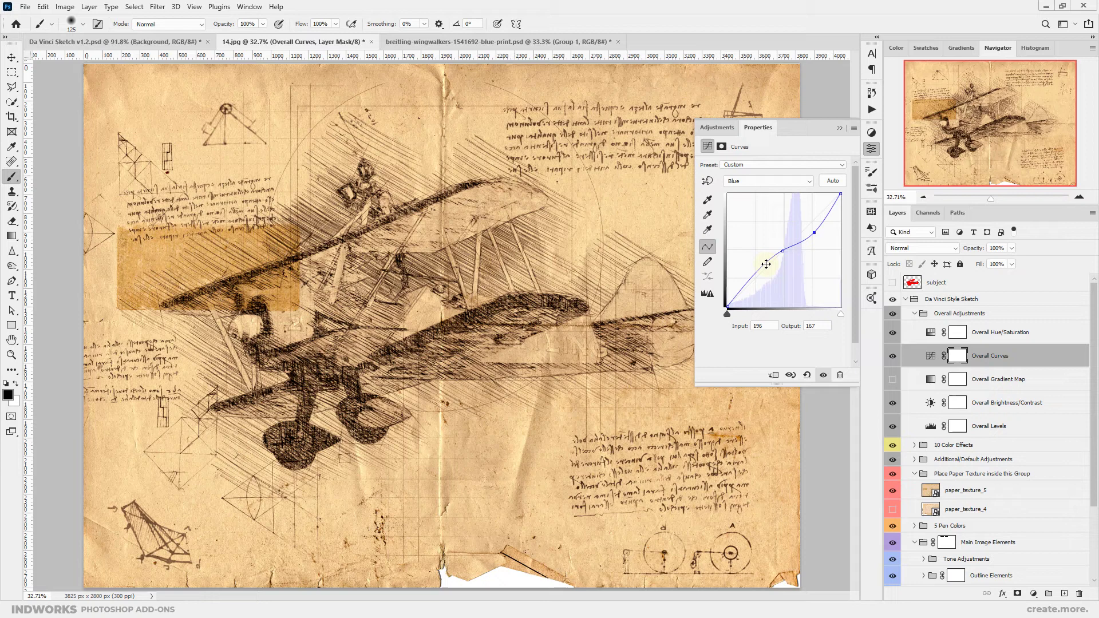
left_click_drag(768, 260, 755, 265)
left_click(840, 128)
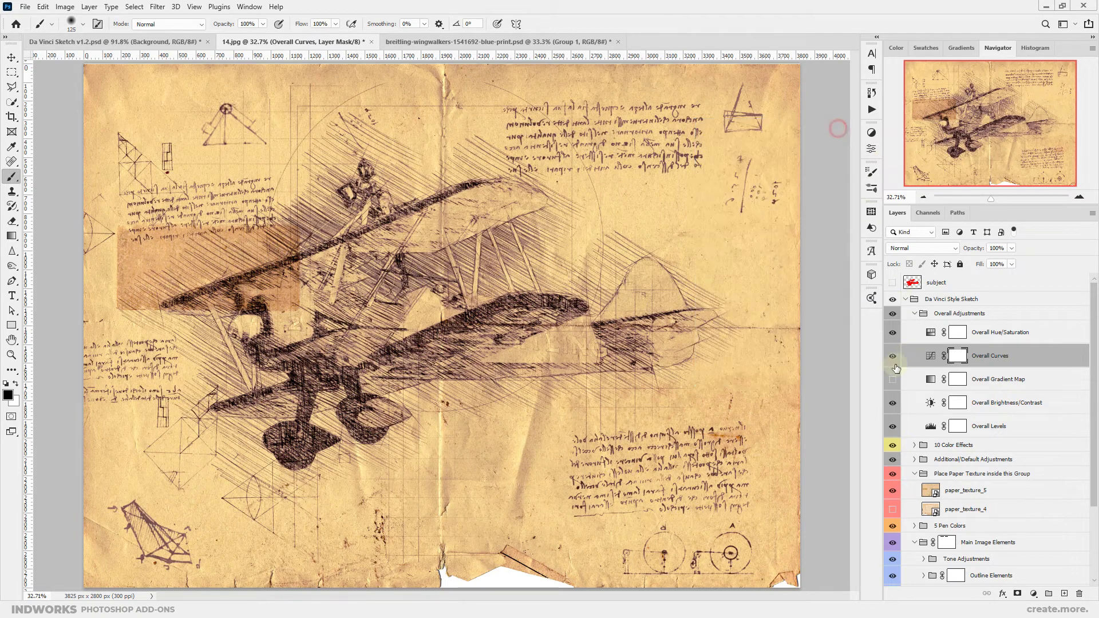
left_click(893, 357)
Raise Overall Hue/Saturation saturation to +7 and collapse the Overall Adjustments group.
left_click(930, 333)
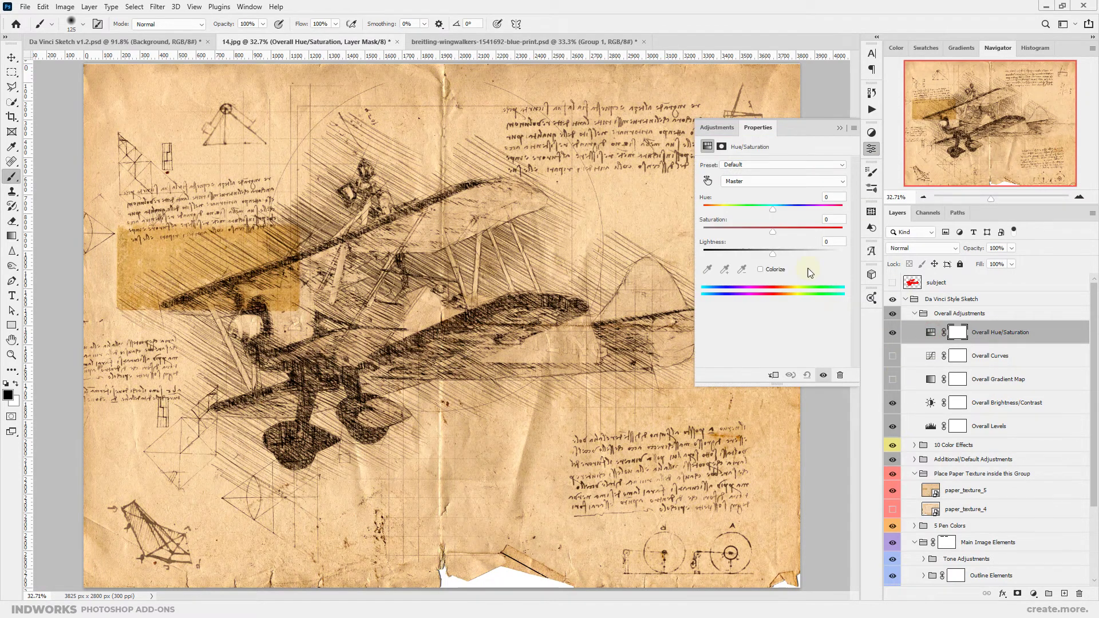
left_click_drag(772, 232, 778, 233)
left_click(839, 130)
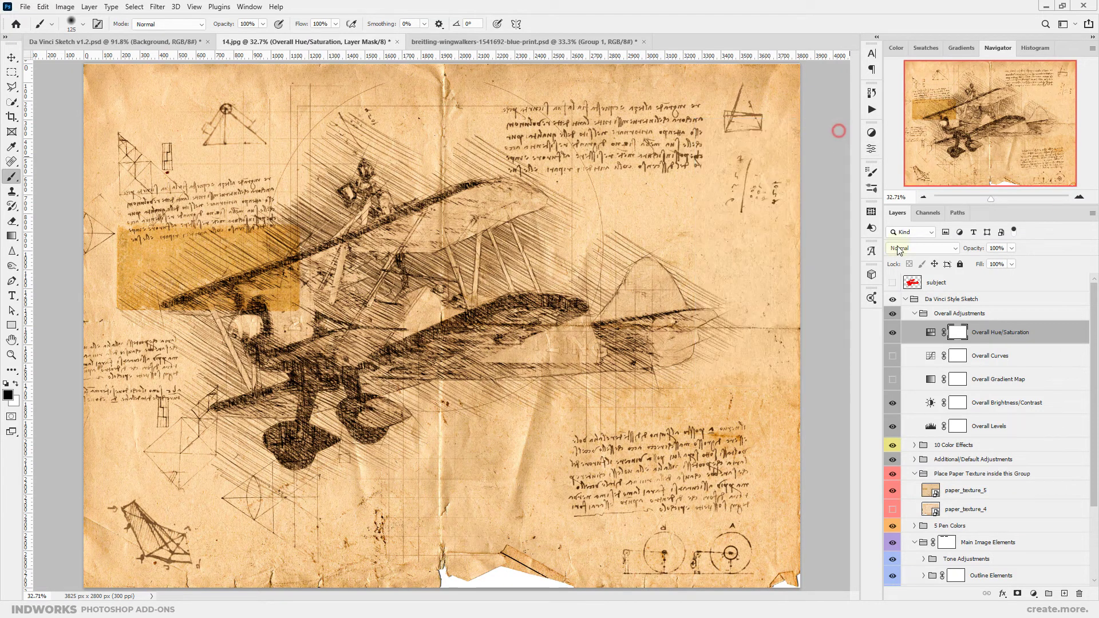
left_click(915, 314)
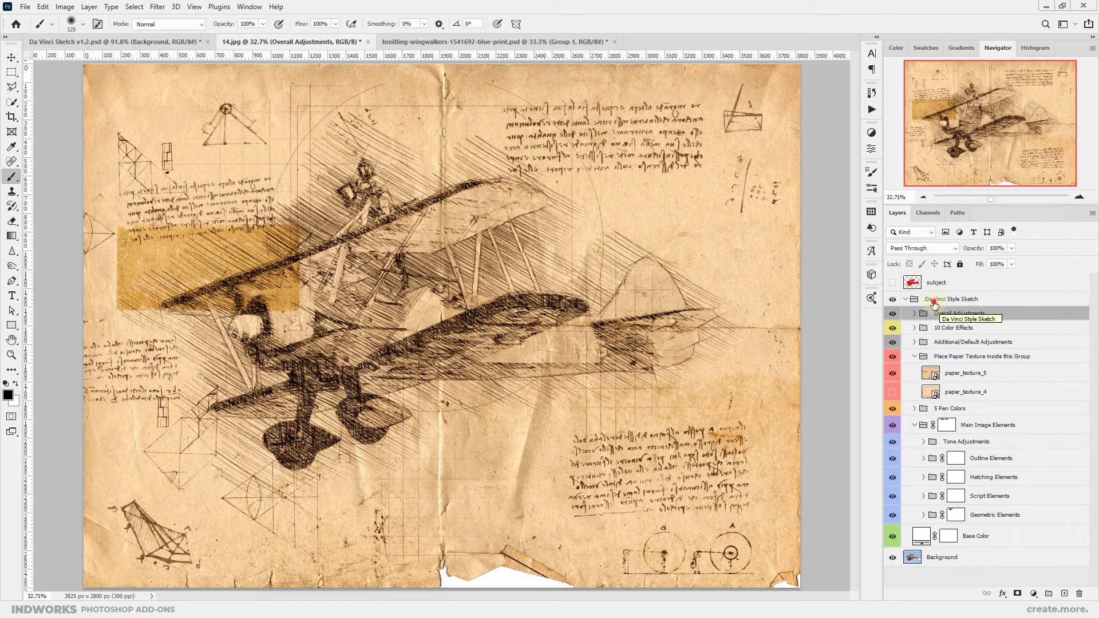
Delete the Da Vinci Style Sketch group, make the red subject layer visible, and open Actions.
left_click(934, 300)
left_click(904, 300)
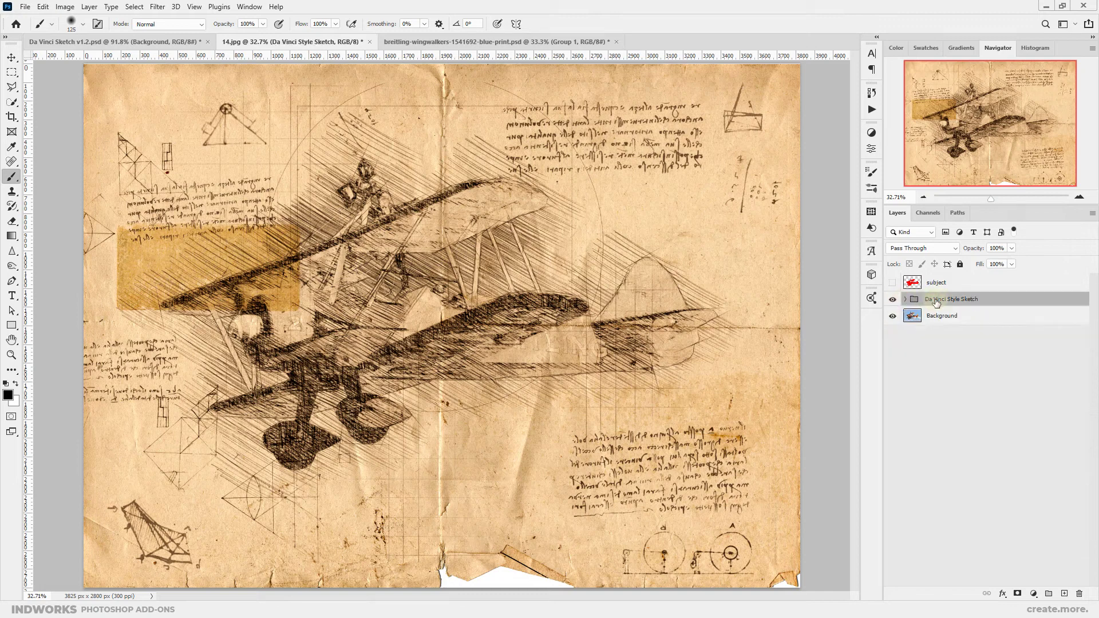
key("Delete")
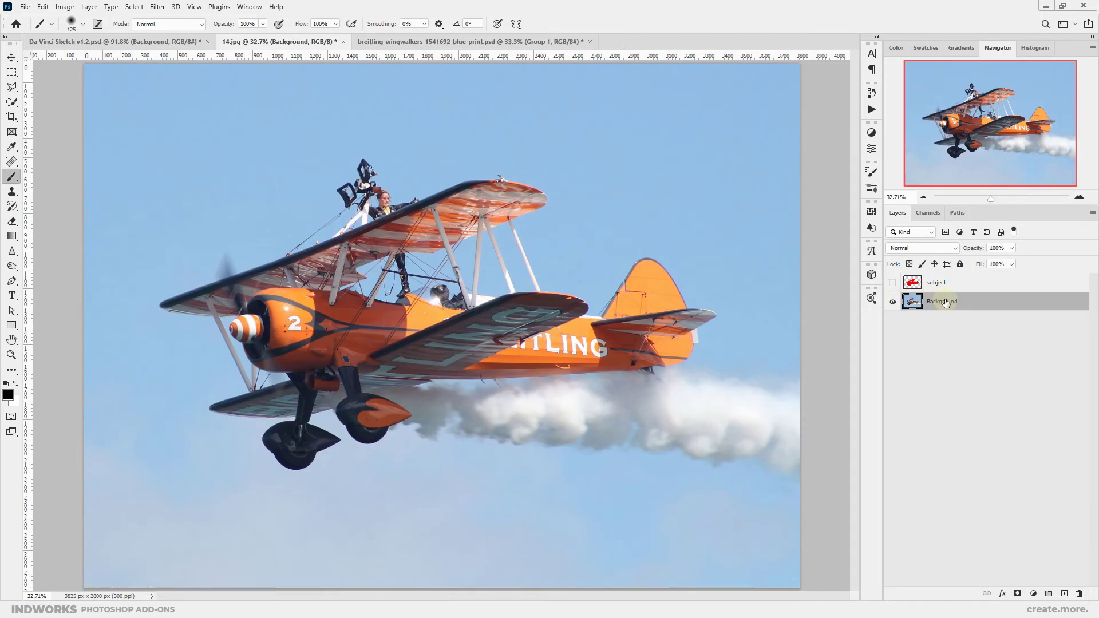
left_click(893, 282)
left_click(872, 110)
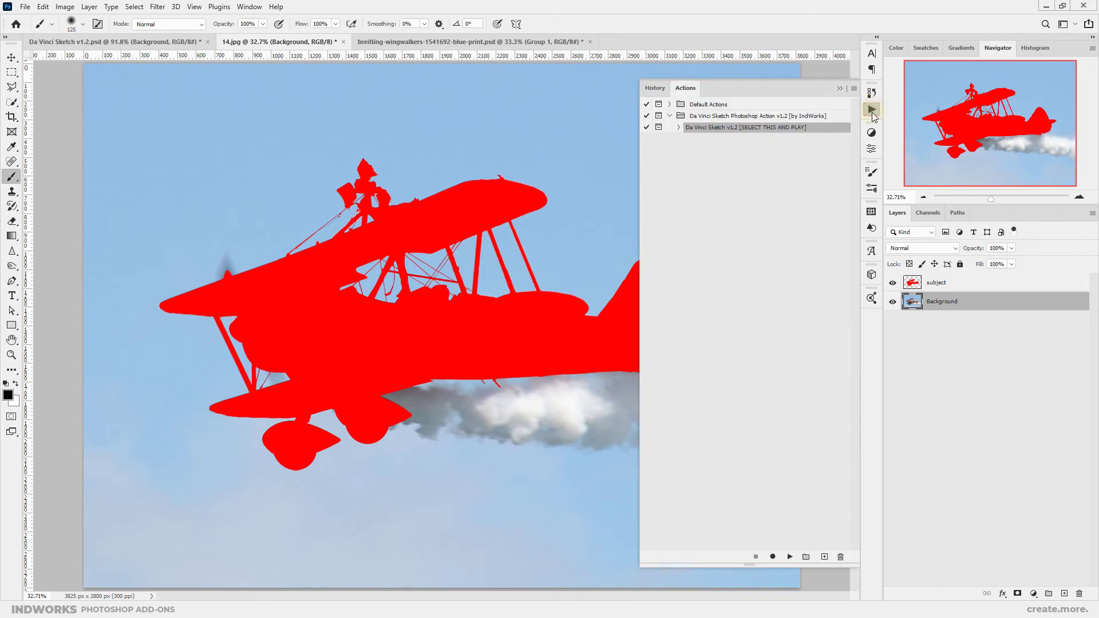